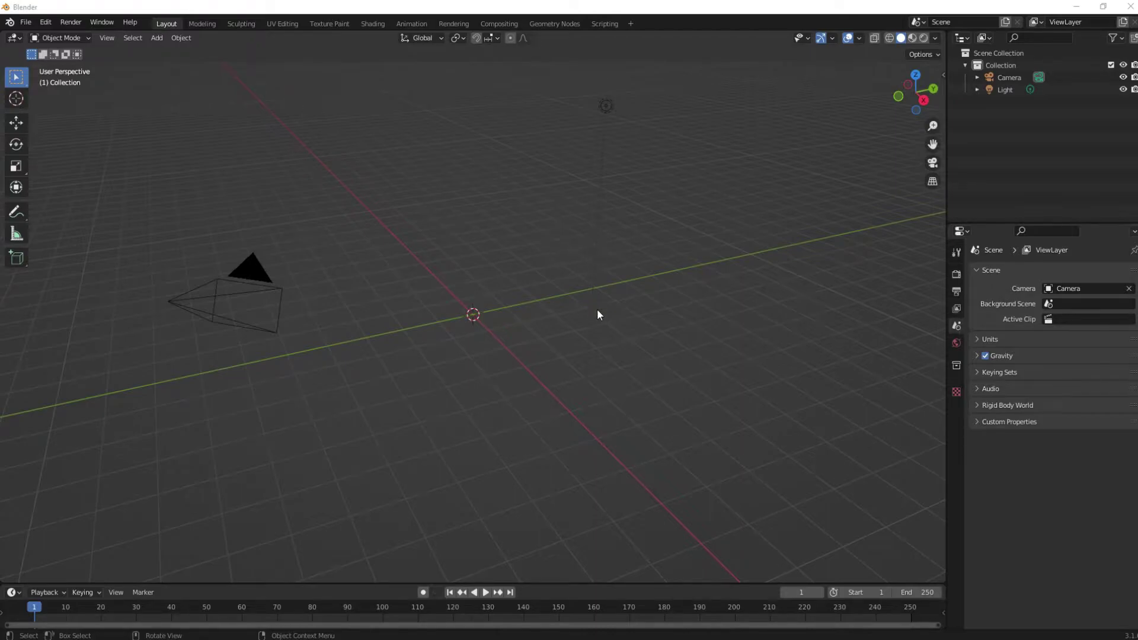
pyautogui.hotkey('ctrl', 'shift', 'z')
pyautogui.hotkey('ctrl', 'z')
pyautogui.hotkey('ctrl', 'z')
pyautogui.hotkey('ctrl', 'shift', 'z')
pyautogui.hotkey('ctrl', 'shift', 'z')
pyautogui.hotkey('ctrl', 'z')
pyautogui.moveTo(597, 314)
pyautogui.mouseDown(button='middle')
pyautogui.moveTo(612, 282)
pyautogui.moveTo(495, 299)
pyautogui.moveTo(563, 340)
pyautogui.moveTo(651, 291)
pyautogui.moveTo(557, 319)
pyautogui.moveTo(596, 326)
pyautogui.mouseUp(button='middle')
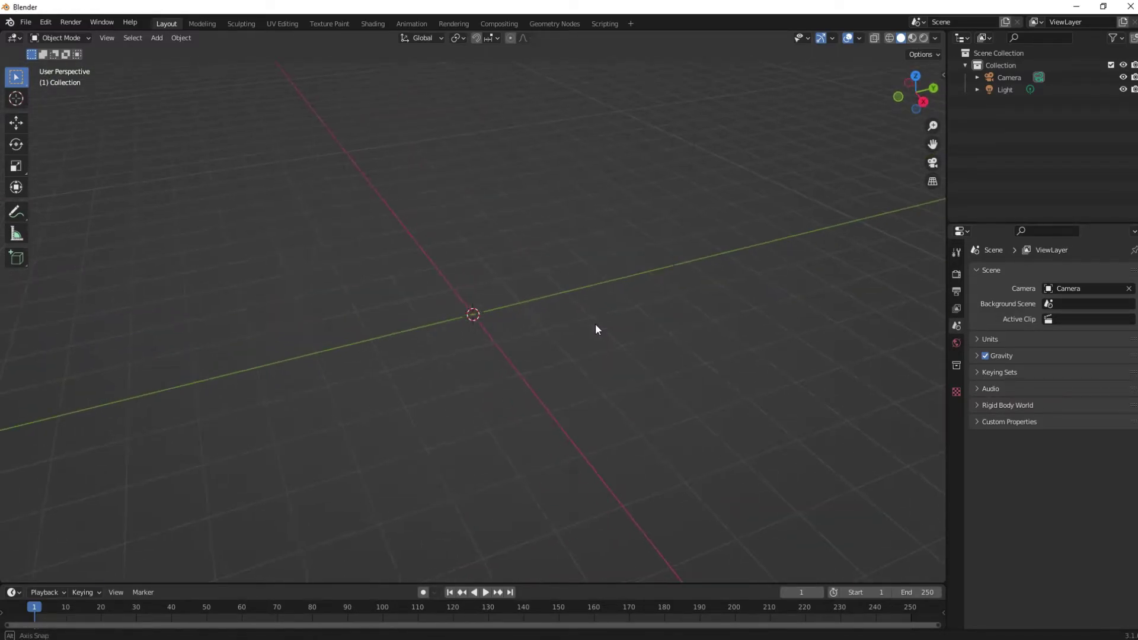
pyautogui.hotkey('ctrl', 'shift', 'z')
pyautogui.hotkey('ctrl', 'z')
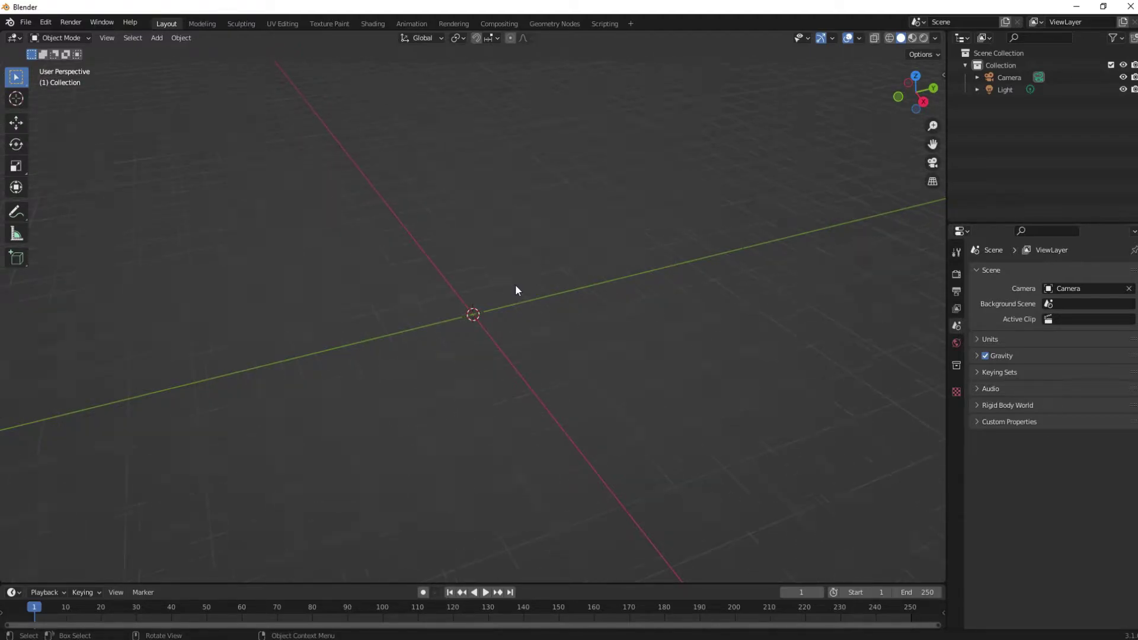
pyautogui.click(28, 23)
# Import the cl8_apple case and iphone_mini phone from Wavefront (.obj) files.
pyautogui.moveTo(79, 191)
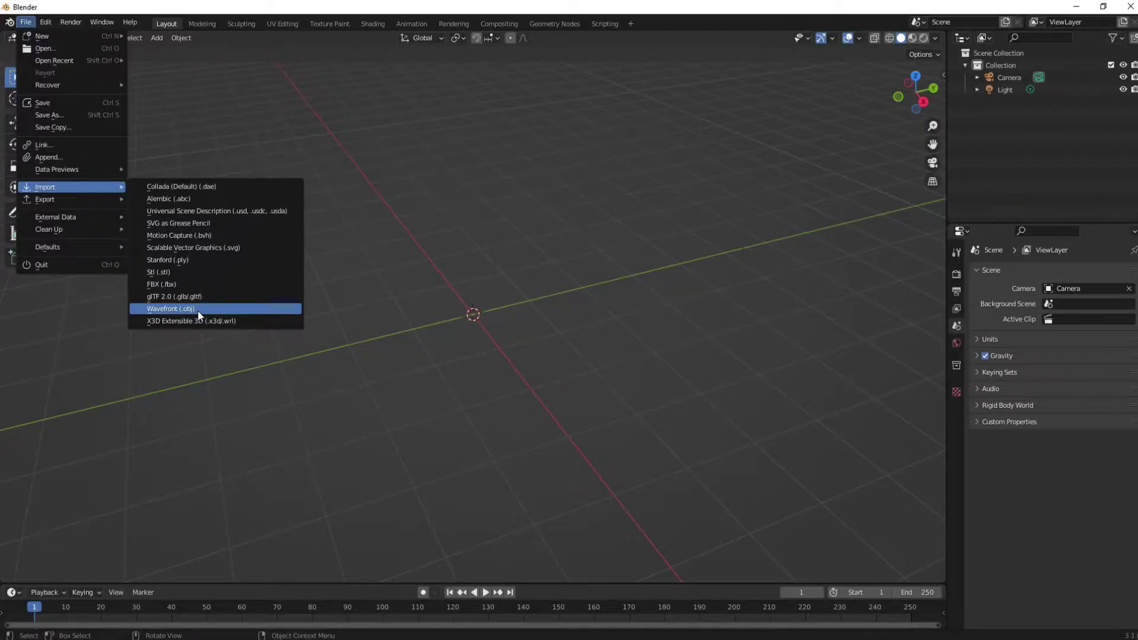
pyautogui.click(474, 495)
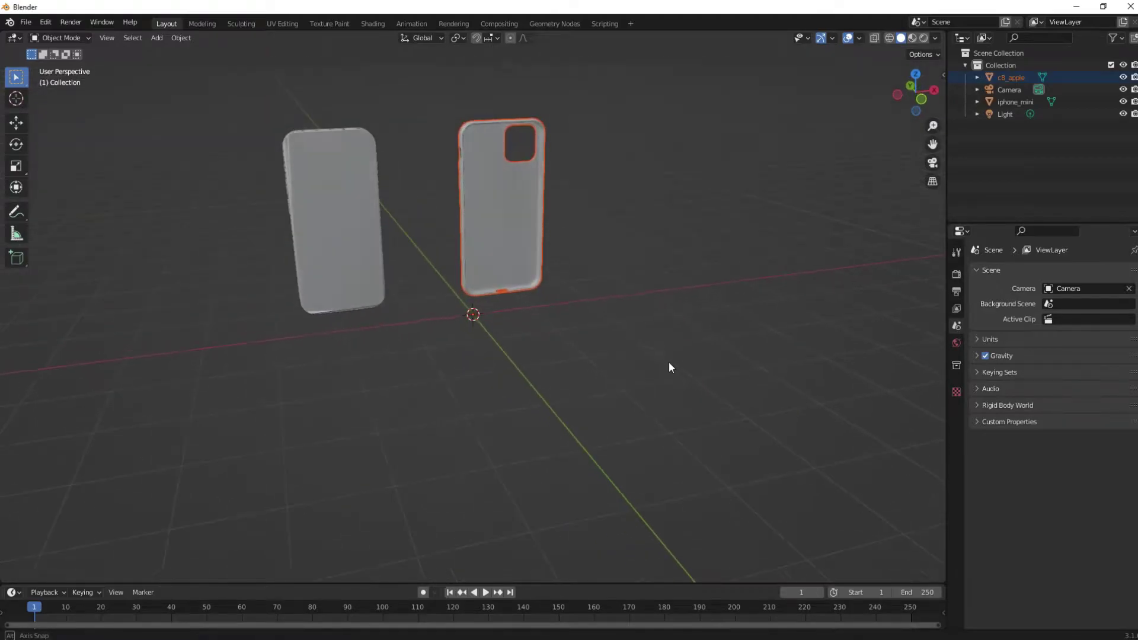
pyautogui.moveTo(668, 361); pyautogui.dragTo(649, 418, button='middle')
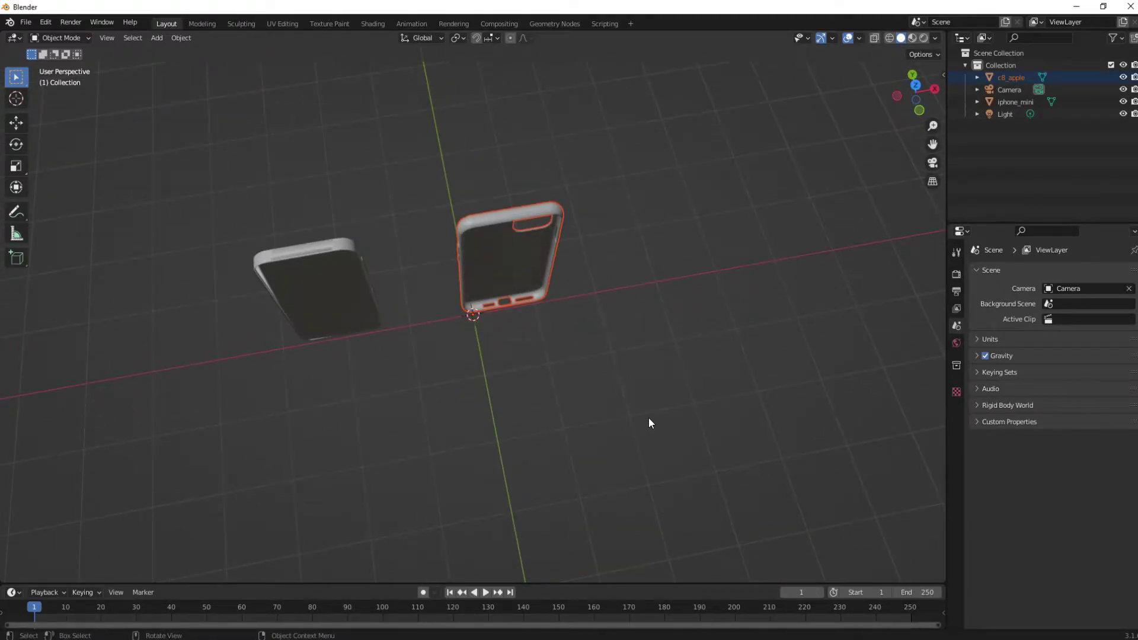
pyautogui.moveTo(649, 422); pyautogui.dragTo(580, 243, button='middle')
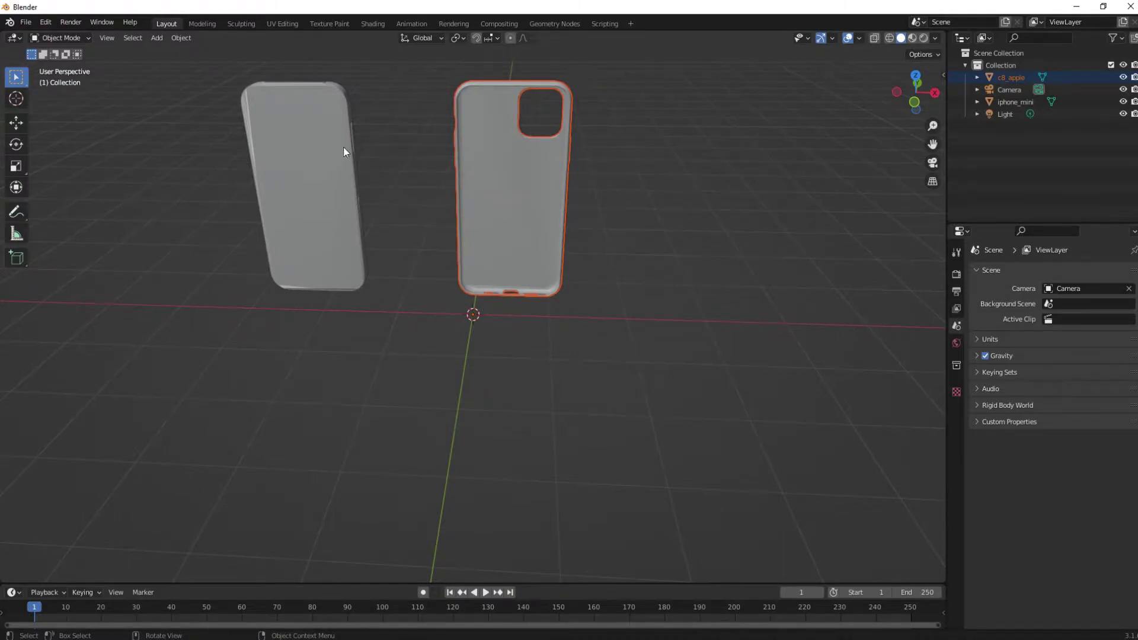
pyautogui.moveTo(614, 265); pyautogui.dragTo(658, 243, button='middle')
pyautogui.moveTo(933, 143); pyautogui.dragTo(1005, 212)
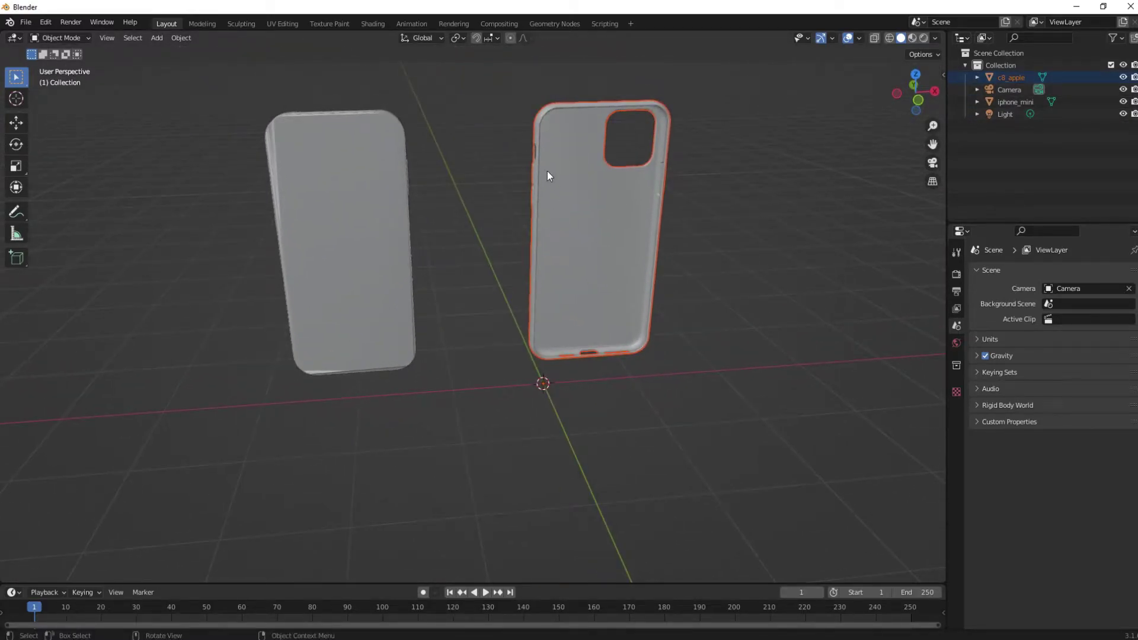
pyautogui.moveTo(701, 232)
pyautogui.mouseDown(button='middle')
pyautogui.moveTo(638, 239)
pyautogui.moveTo(826, 259)
pyautogui.moveTo(916, 250)
pyautogui.moveTo(688, 223)
pyautogui.moveTo(662, 250)
pyautogui.moveTo(666, 356)
pyautogui.moveTo(678, 289)
pyautogui.moveTo(711, 238)
pyautogui.moveTo(685, 230)
pyautogui.moveTo(674, 244)
pyautogui.moveTo(684, 231)
pyautogui.mouseUp(button='middle')
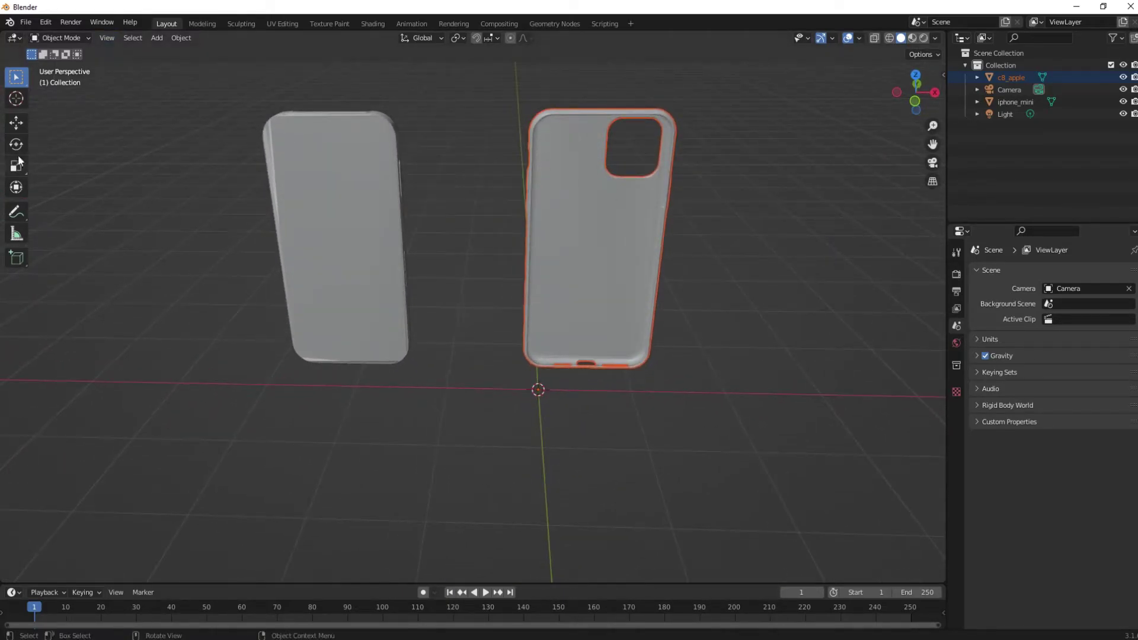
# Slide the c8_apple case along X onto the iphone_mini phone with the Move gizmo.
pyautogui.click(20, 129)
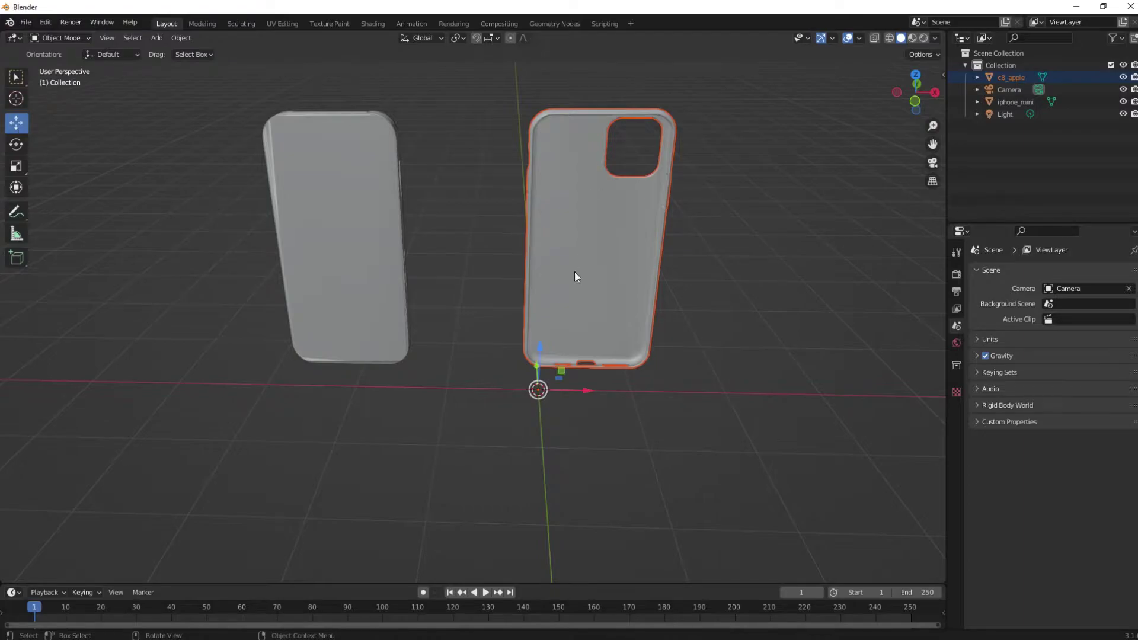
pyautogui.moveTo(590, 391); pyautogui.dragTo(365, 379)
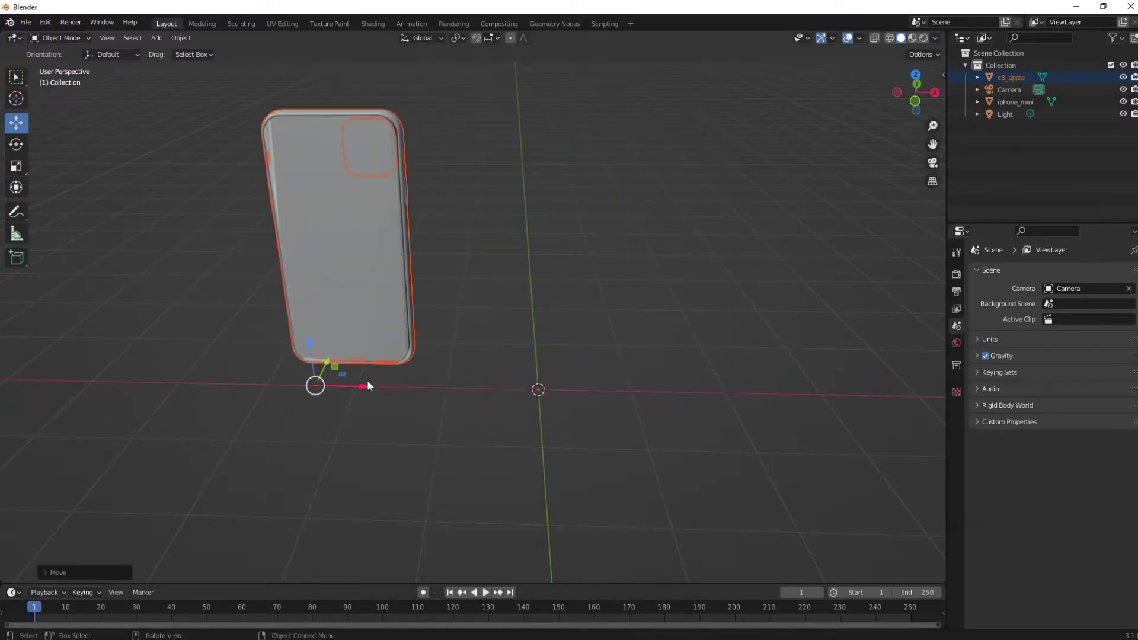
pyautogui.click(492, 344)
pyautogui.moveTo(493, 343); pyautogui.dragTo(506, 330, button='middle')
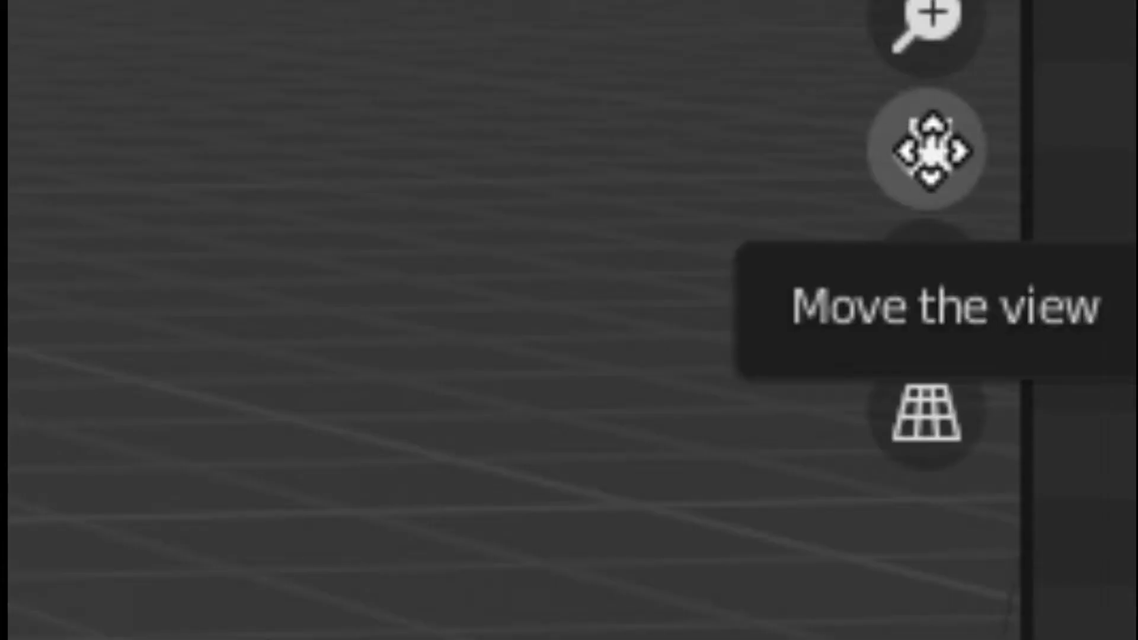
pyautogui.moveTo(930, 145); pyautogui.dragTo(922, 151)
pyautogui.moveTo(916, 92); pyautogui.dragTo(940, 92)
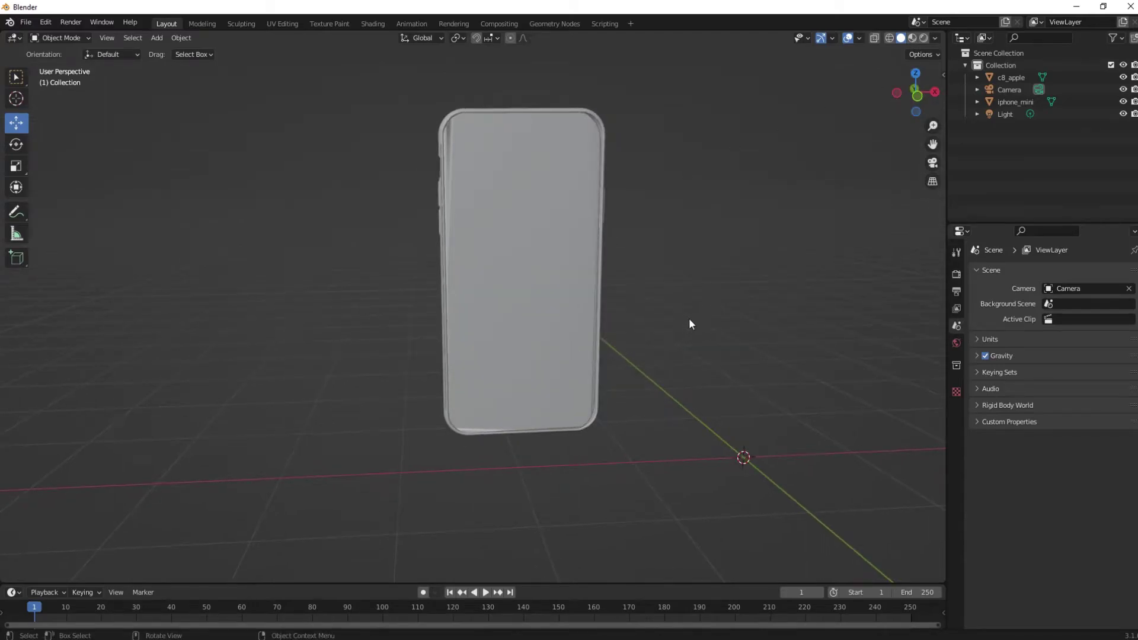
pyautogui.scroll(-3, 688, 323)
pyautogui.scroll(3, 688, 324)
pyautogui.scroll(-3, 688, 324)
pyautogui.scroll(5, 689, 324)
pyautogui.scroll(-1, 687, 325)
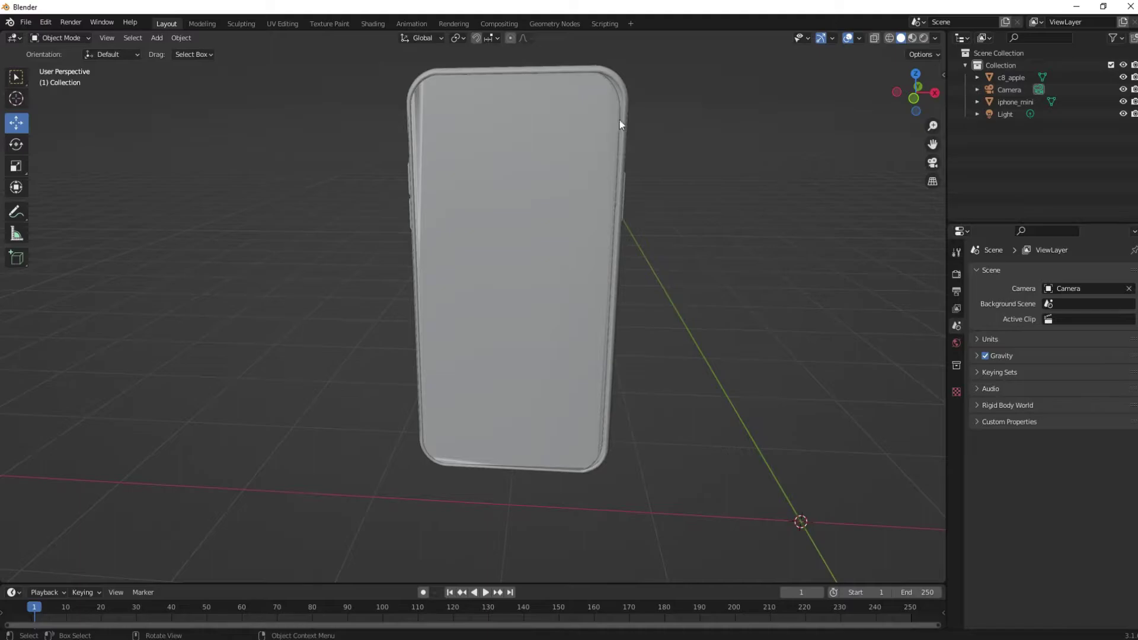
# Fine-tune the c8_apple case's X position against the phone.
pyautogui.click(624, 92)
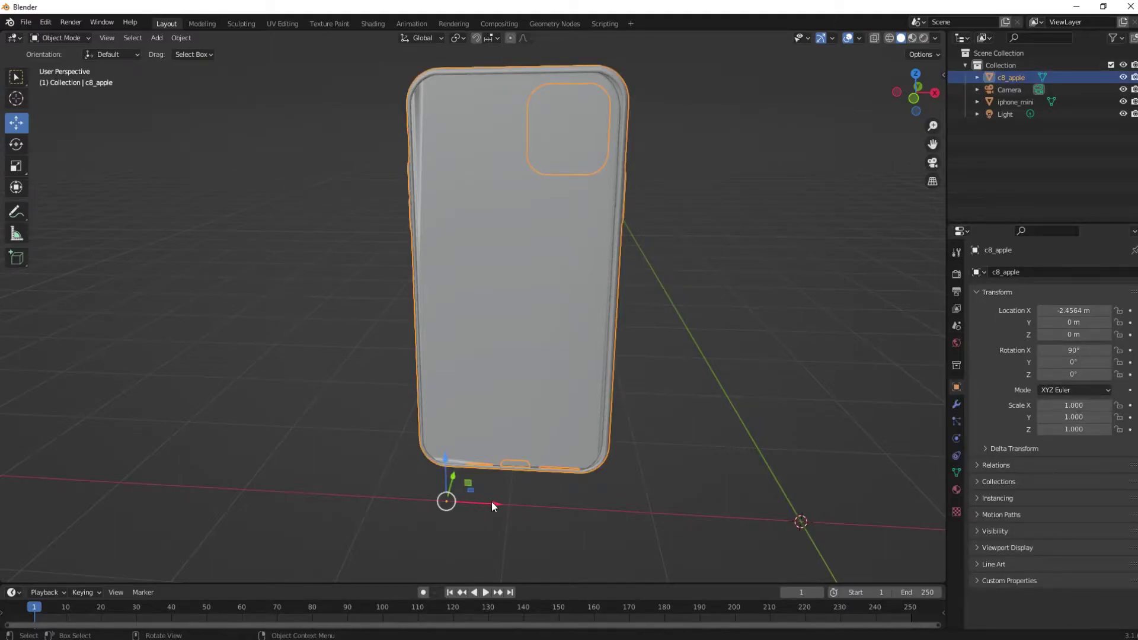
pyautogui.moveTo(492, 502); pyautogui.dragTo(486, 502)
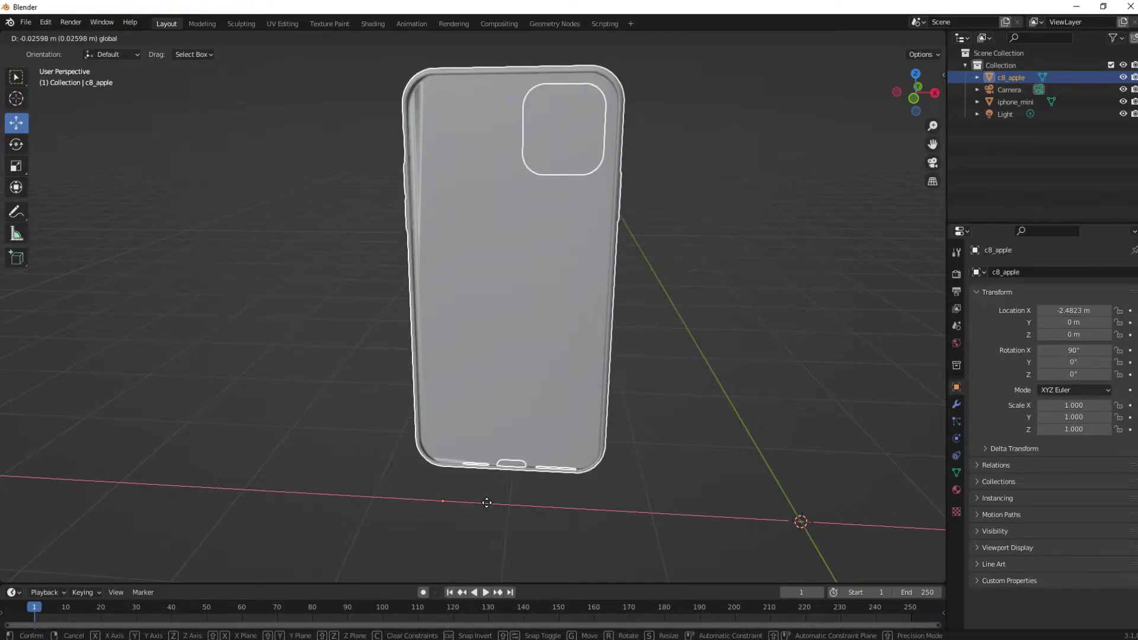
pyautogui.moveTo(486, 503); pyautogui.dragTo(488, 503)
pyautogui.click(745, 369)
pyautogui.moveTo(738, 375); pyautogui.dragTo(442, 269, button='middle')
# Nudge the case up and down along Z to about -0.000403 m, level with the phone.
pyautogui.click(492, 271)
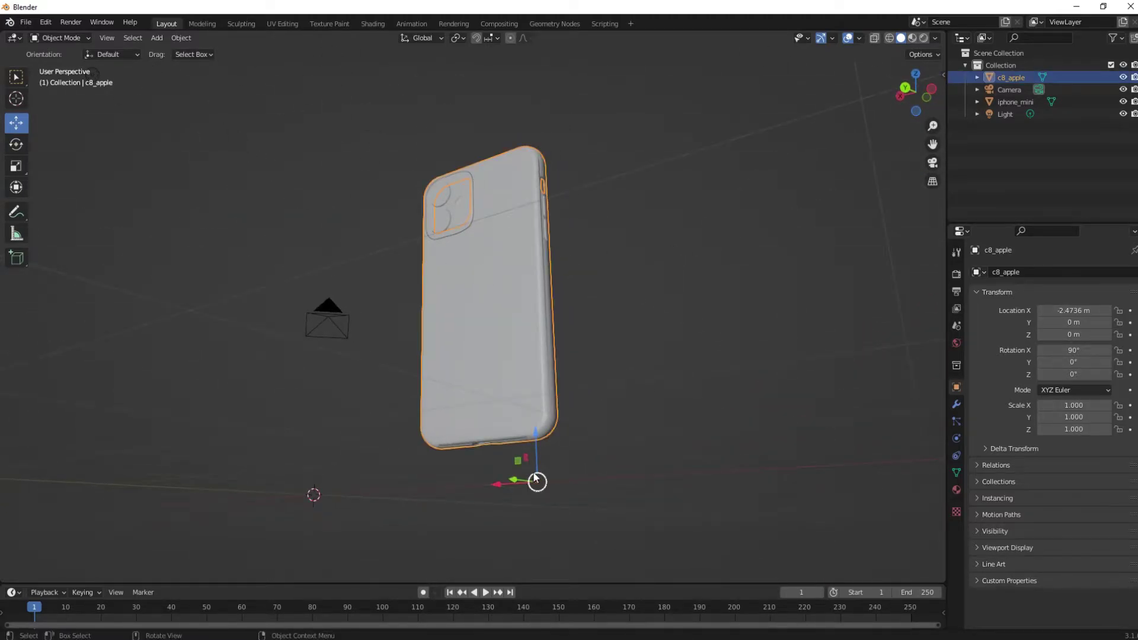
pyautogui.moveTo(534, 442); pyautogui.dragTo(535, 446)
pyautogui.moveTo(658, 386); pyautogui.dragTo(717, 451, button='middle')
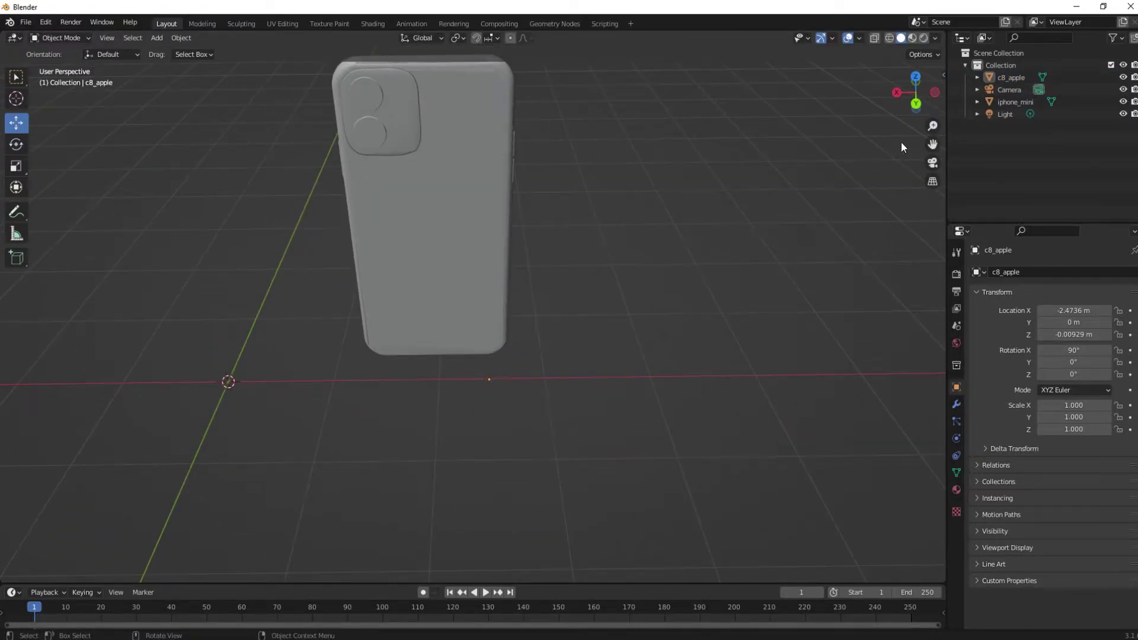
pyautogui.moveTo(930, 143); pyautogui.dragTo(673, 278)
pyautogui.click(536, 357)
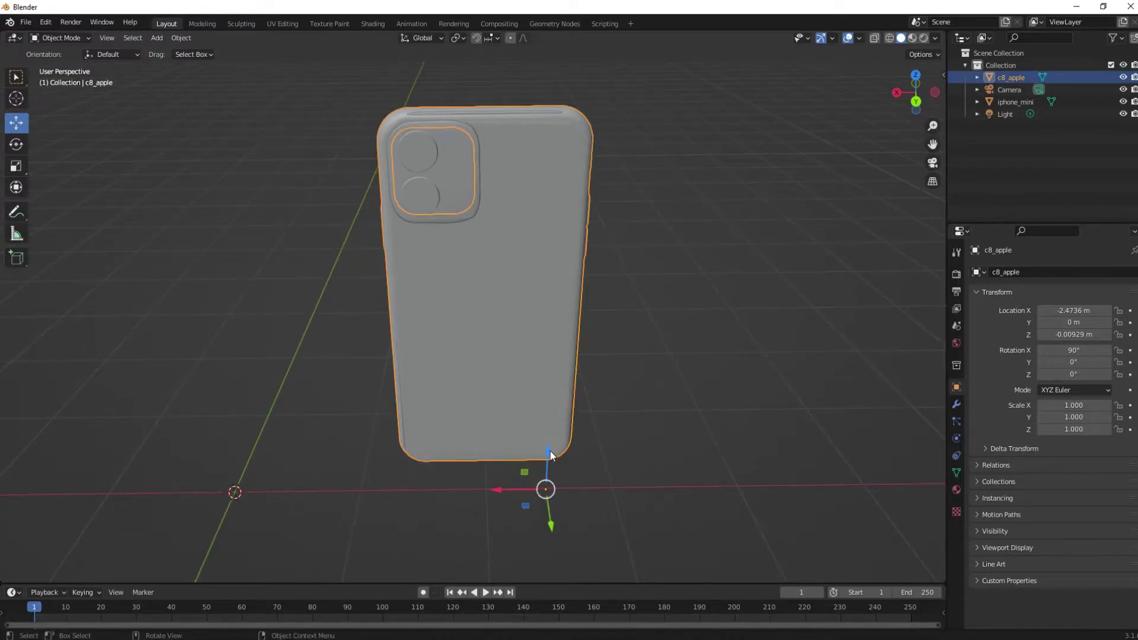
pyautogui.moveTo(548, 455); pyautogui.dragTo(550, 445)
pyautogui.click(663, 409)
pyautogui.moveTo(663, 409); pyautogui.dragTo(532, 483, button='middle')
pyautogui.click(532, 483)
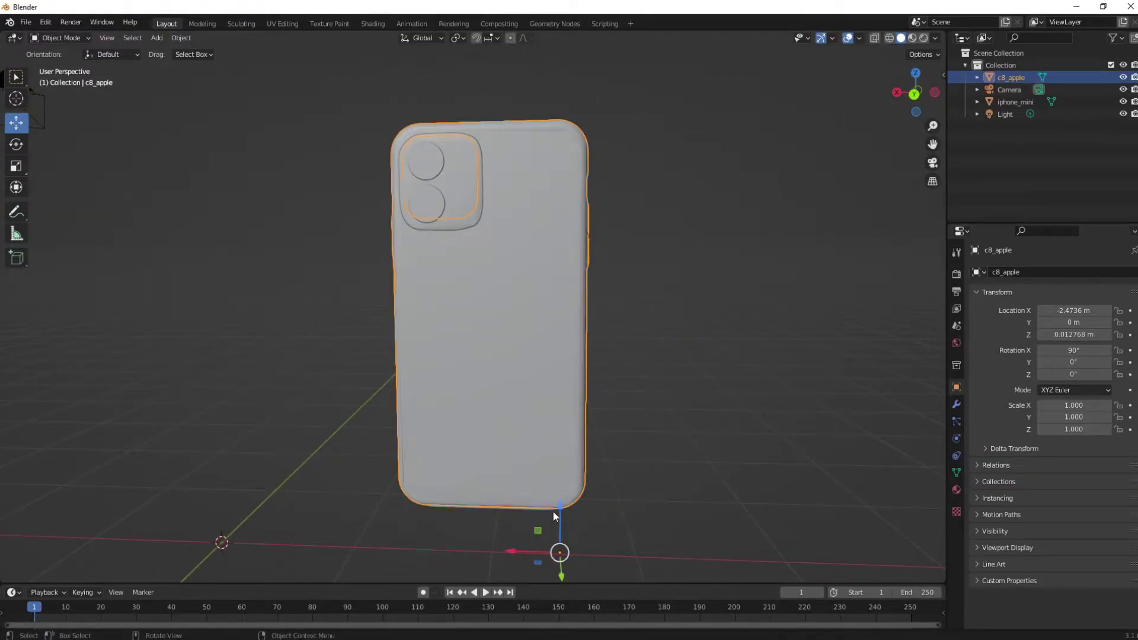
pyautogui.moveTo(552, 510); pyautogui.dragTo(553, 521)
pyautogui.moveTo(661, 504); pyautogui.dragTo(681, 437, button='middle')
pyautogui.click(588, 503)
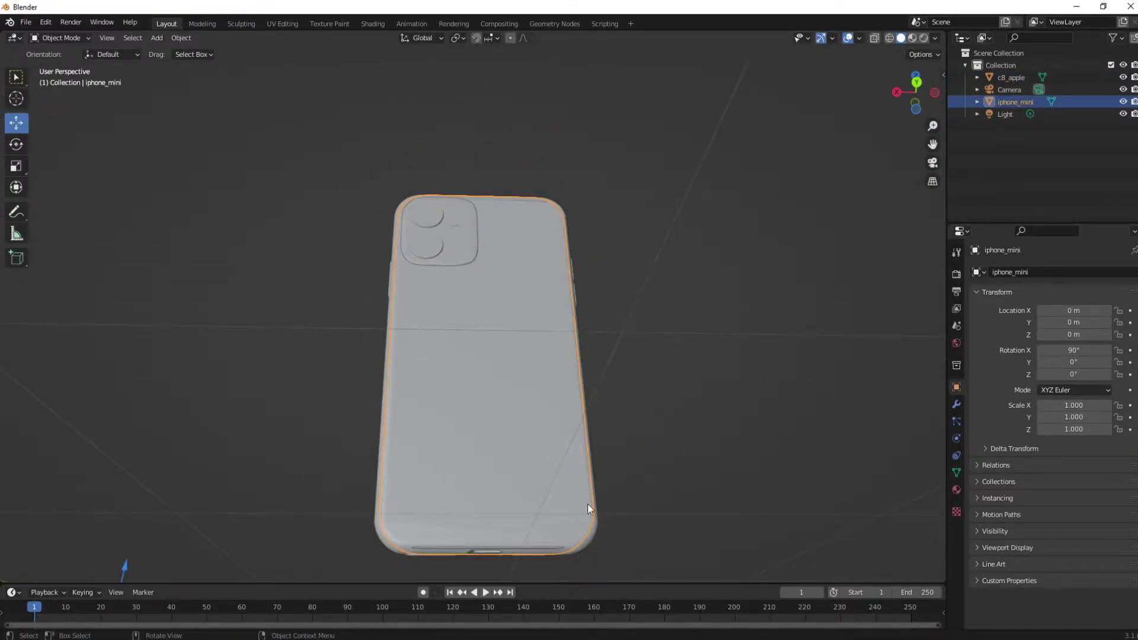
# Lower the c8_apple case slightly further along Z.
pyautogui.click(564, 294)
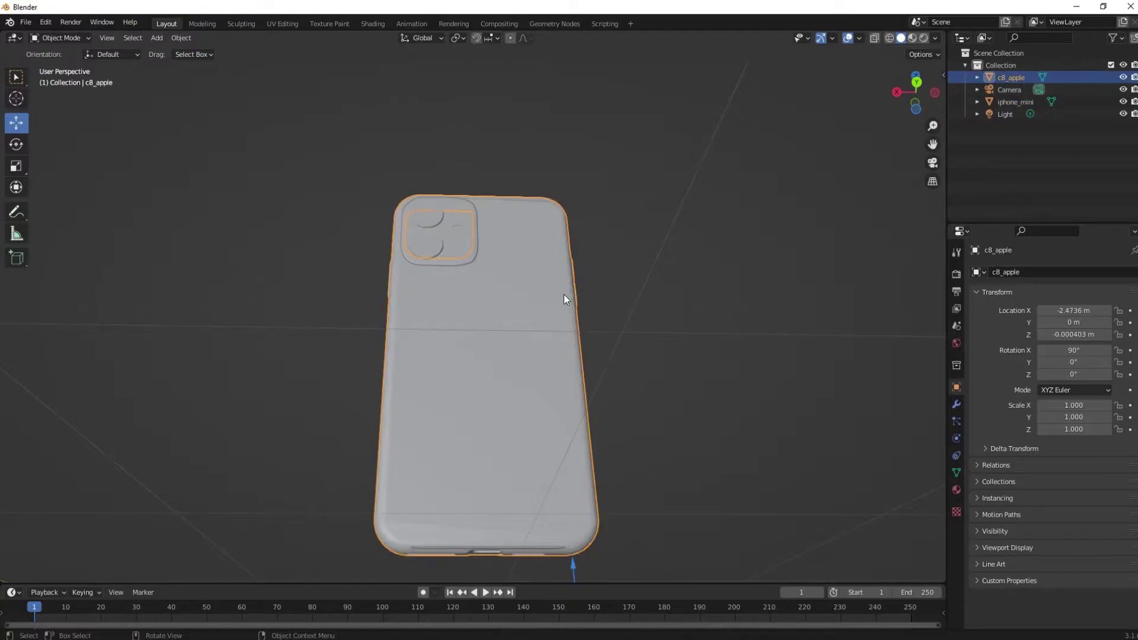
pyautogui.moveTo(571, 567); pyautogui.dragTo(574, 573)
pyautogui.click(688, 493)
pyautogui.moveTo(689, 493); pyautogui.dragTo(525, 257, button='middle')
pyautogui.click(555, 168)
# Set the iphone_mini's origin to its geometry.
pyautogui.click(11, 168)
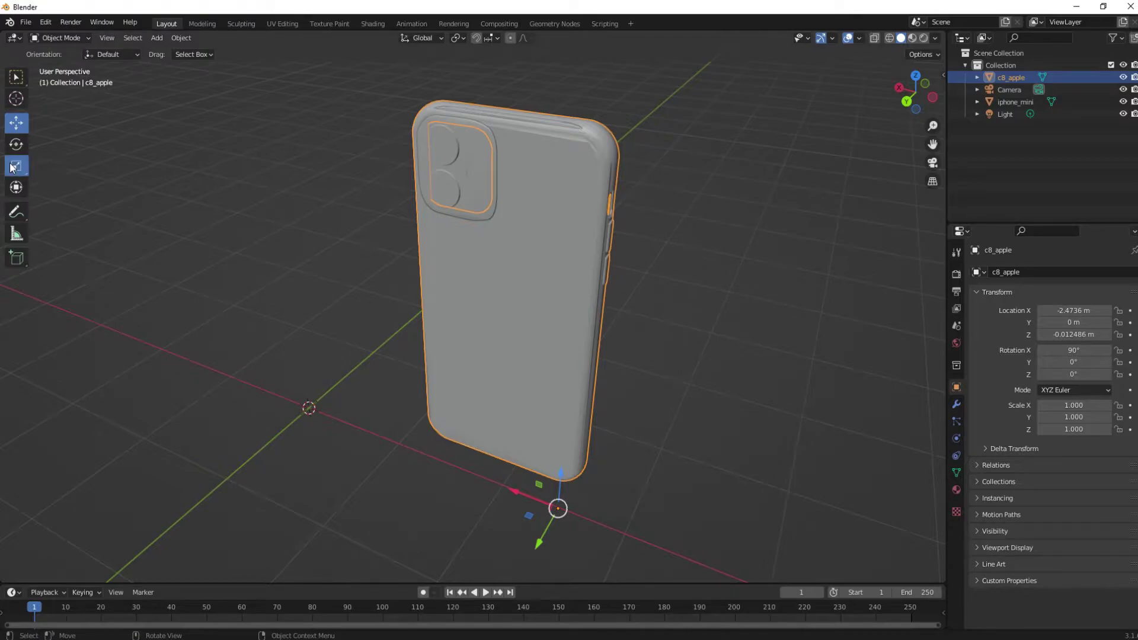
pyautogui.click(561, 479)
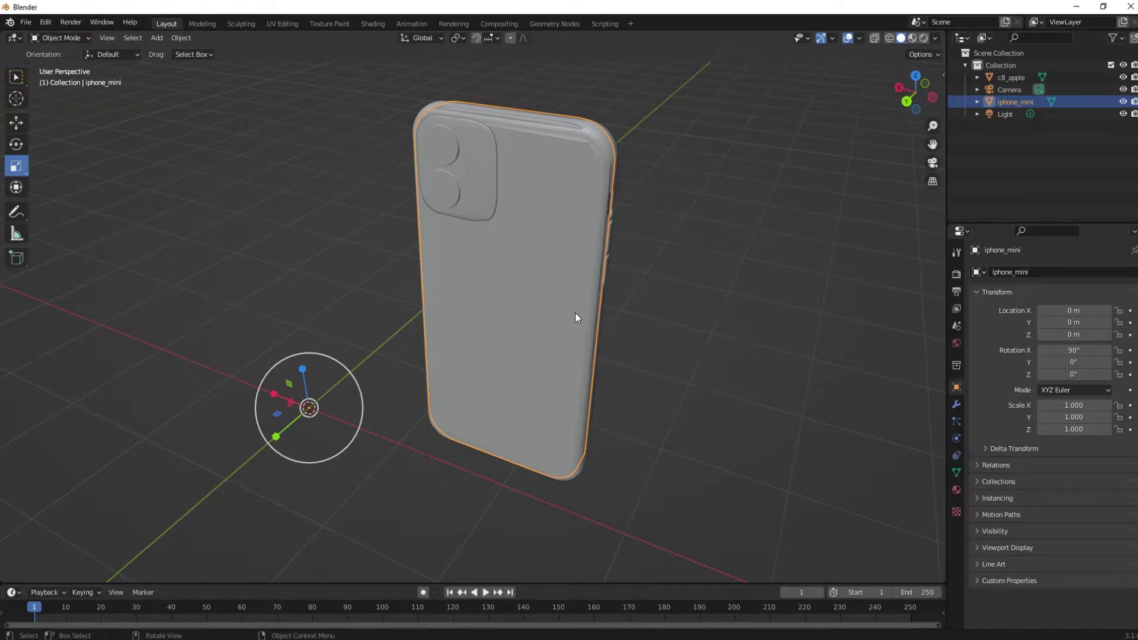
pyautogui.rightClick(574, 296)
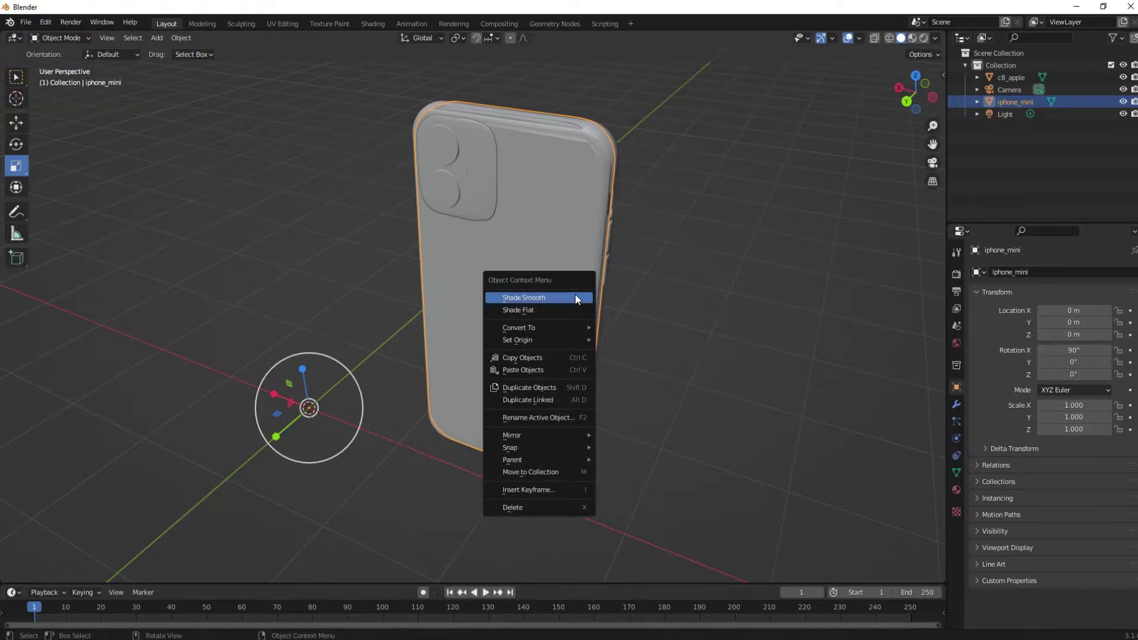
pyautogui.moveTo(570, 341)
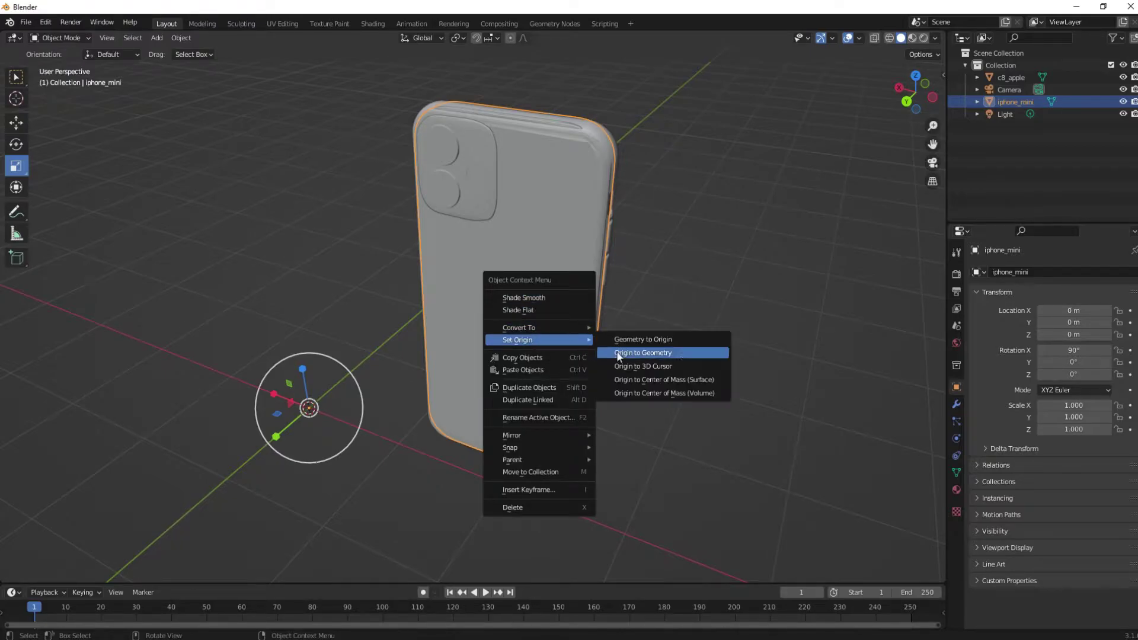
pyautogui.click(676, 355)
# Scale the iphone_mini to 0.984 along Y so it fits inside the case.
pyautogui.moveTo(501, 260); pyautogui.dragTo(501, 259)
pyautogui.click(659, 250)
pyautogui.moveTo(661, 247); pyautogui.dragTo(753, 272, button='middle')
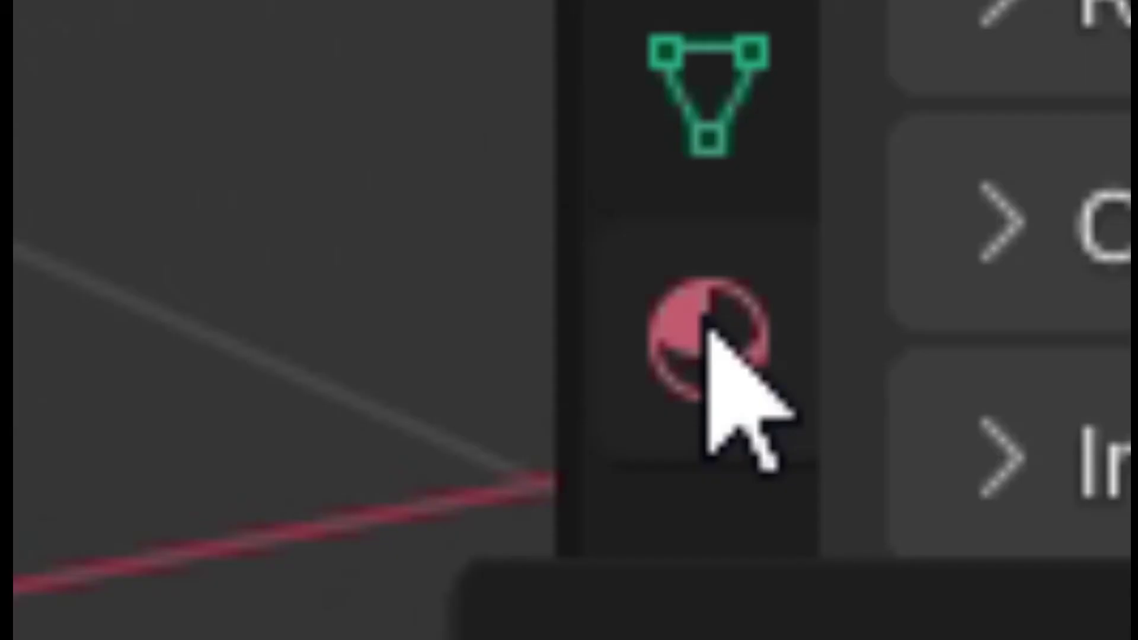
# Use iphone home screen.jpg as the phone's base colour texture and view it in Material Preview.
pyautogui.click(957, 490)
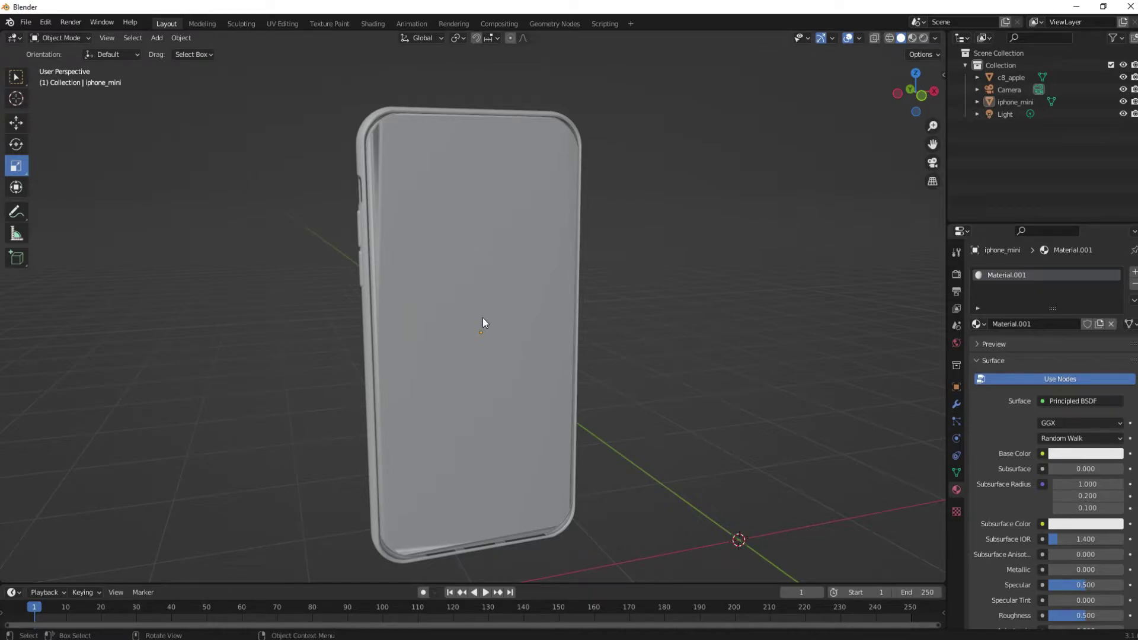
pyautogui.click(482, 317)
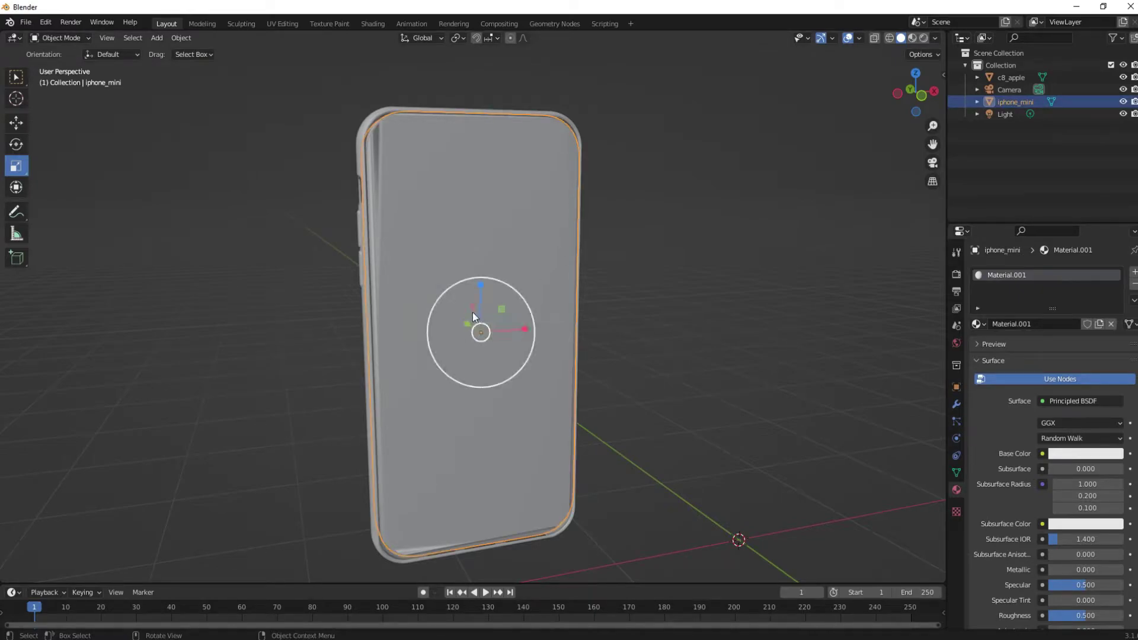
pyautogui.click(16, 77)
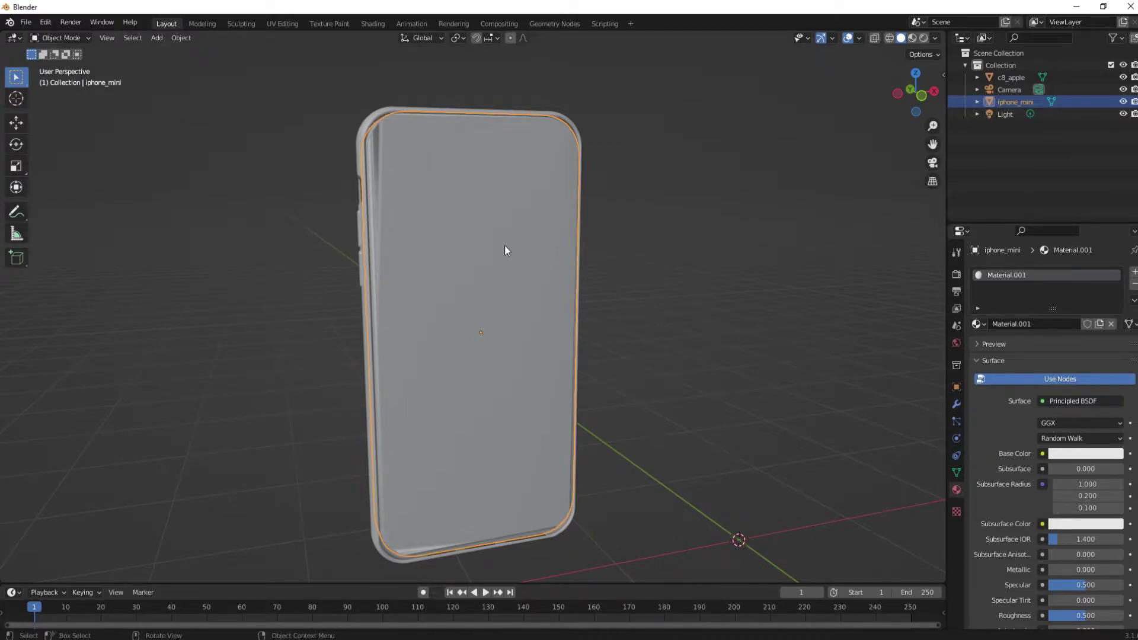
pyautogui.click(1042, 453)
pyautogui.click(1044, 454)
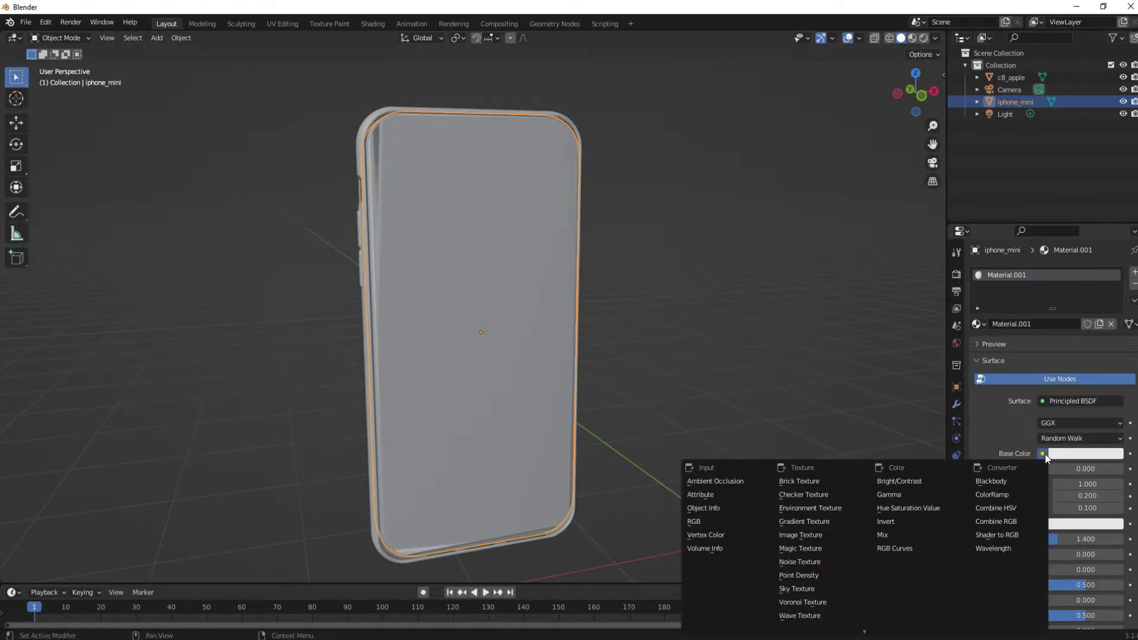
pyautogui.click(833, 535)
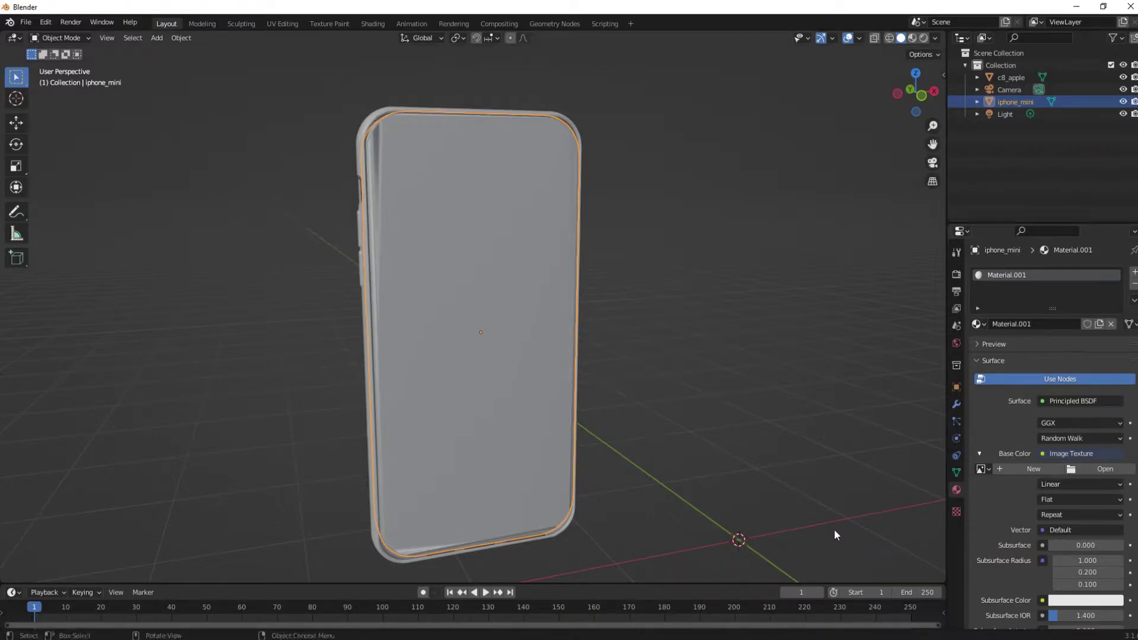
pyautogui.click(1110, 470)
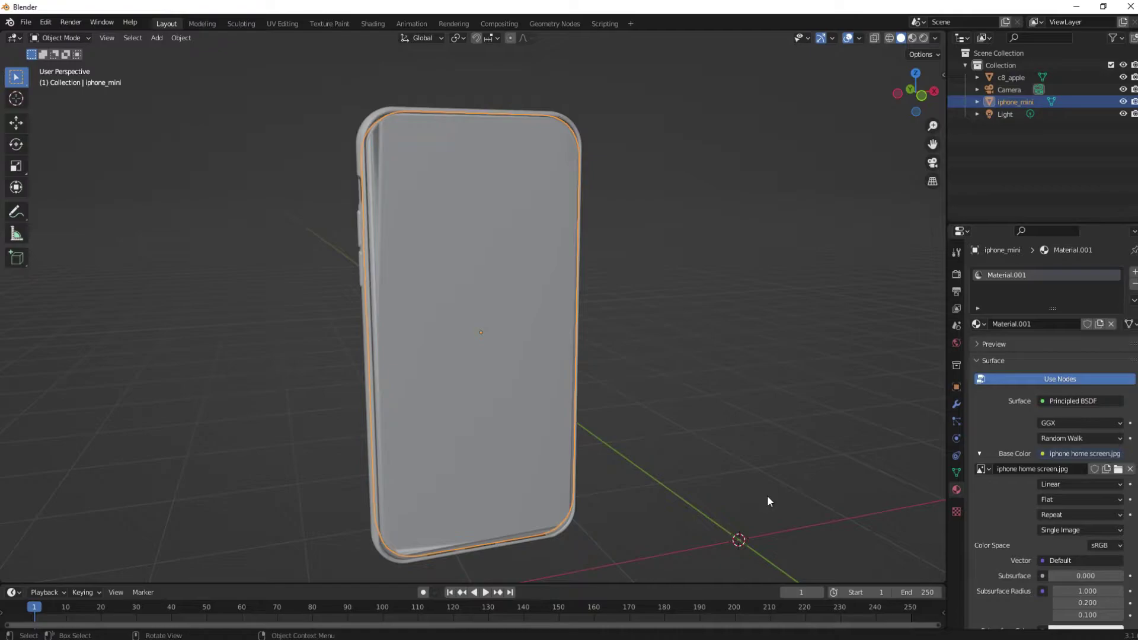
pyautogui.click(913, 38)
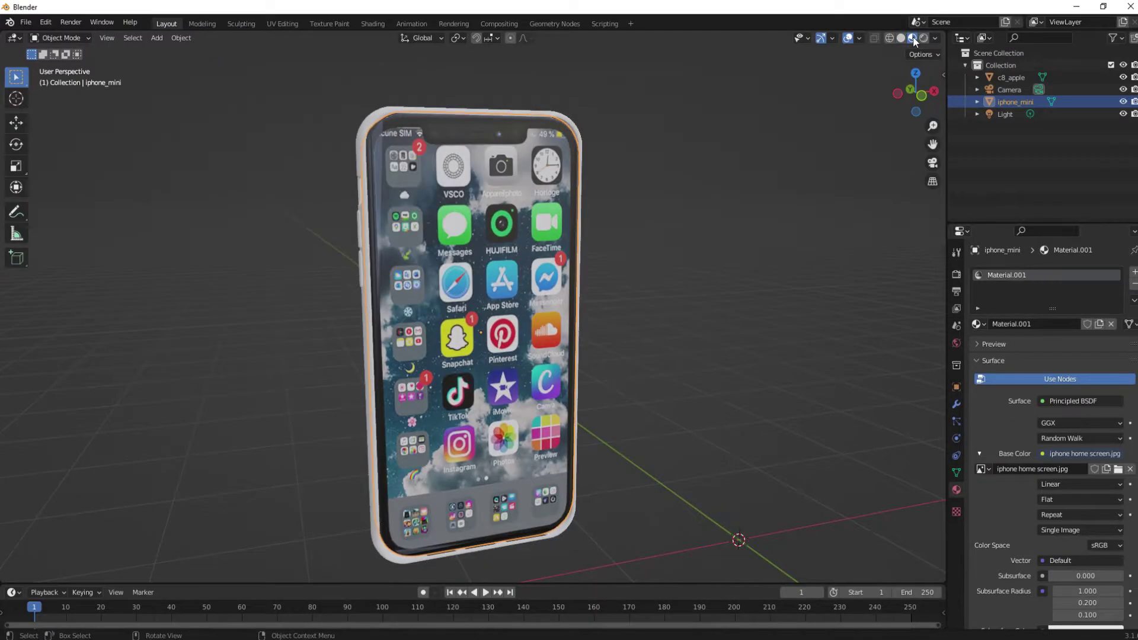
# Orbit to the phone's back, select the c8_apple case and open its base colour node list.
pyautogui.moveTo(676, 328); pyautogui.dragTo(624, 369, button='middle')
pyautogui.click(688, 379)
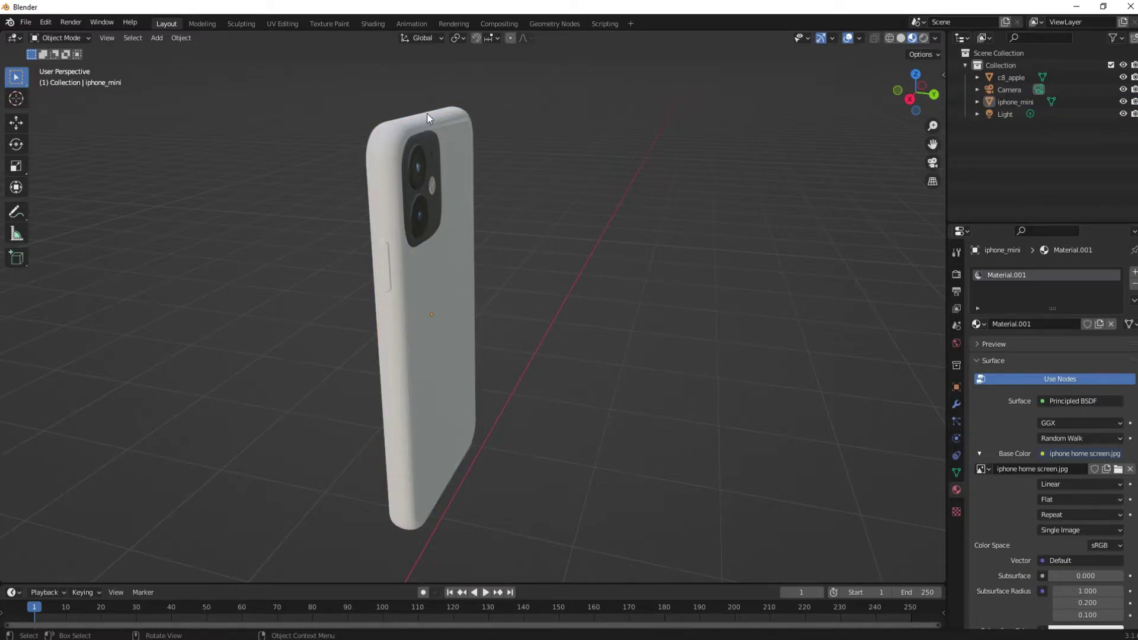
pyautogui.click(446, 116)
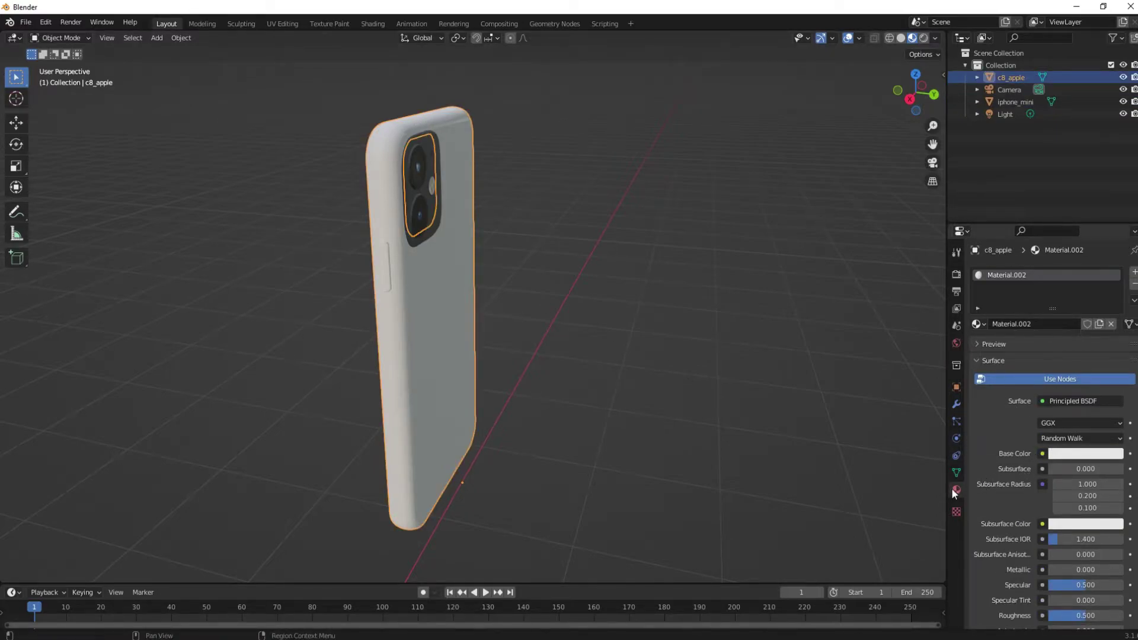
pyautogui.click(1041, 454)
# Load pinkkkkks.jpg from Shop Avocados Creations as the case's base colour Image Texture.
pyautogui.click(796, 536)
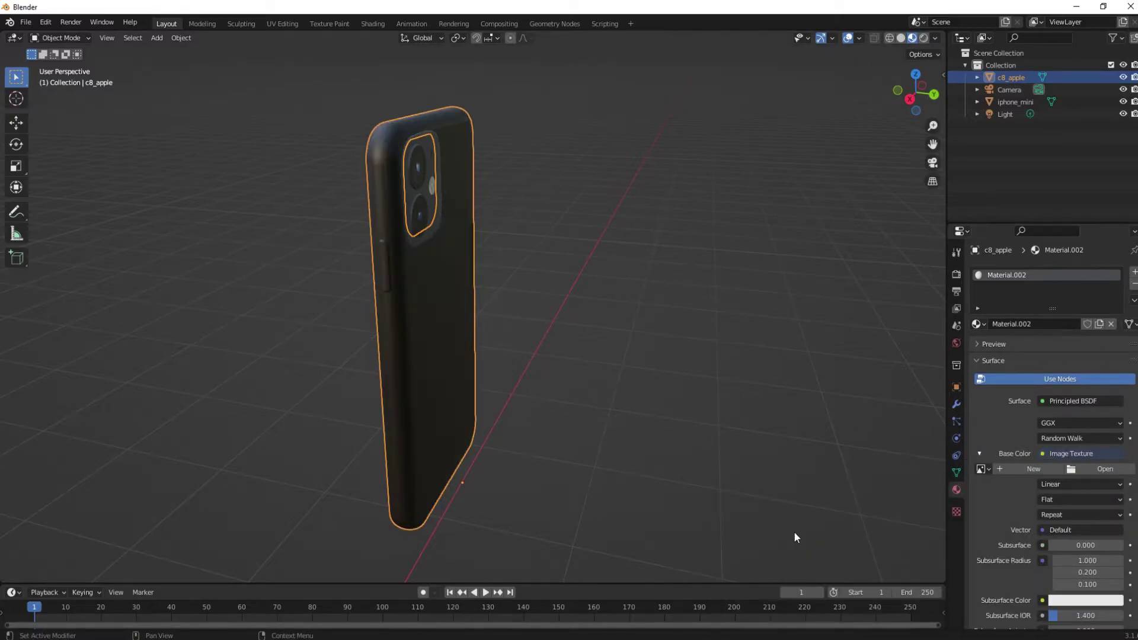
pyautogui.moveTo(723, 381)
pyautogui.mouseDown(button='middle')
pyautogui.moveTo(838, 385)
pyautogui.moveTo(850, 358)
pyautogui.moveTo(724, 329)
pyautogui.moveTo(652, 399)
pyautogui.moveTo(797, 442)
pyautogui.moveTo(818, 416)
pyautogui.moveTo(701, 409)
pyautogui.moveTo(719, 389)
pyautogui.mouseUp(button='middle')
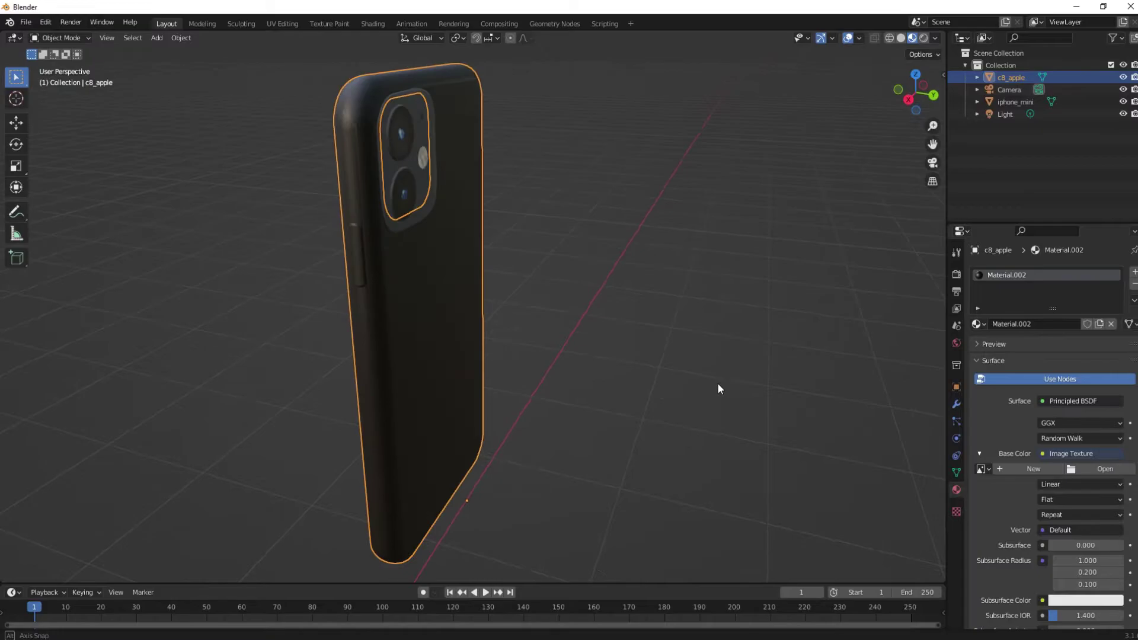
pyautogui.click(1093, 468)
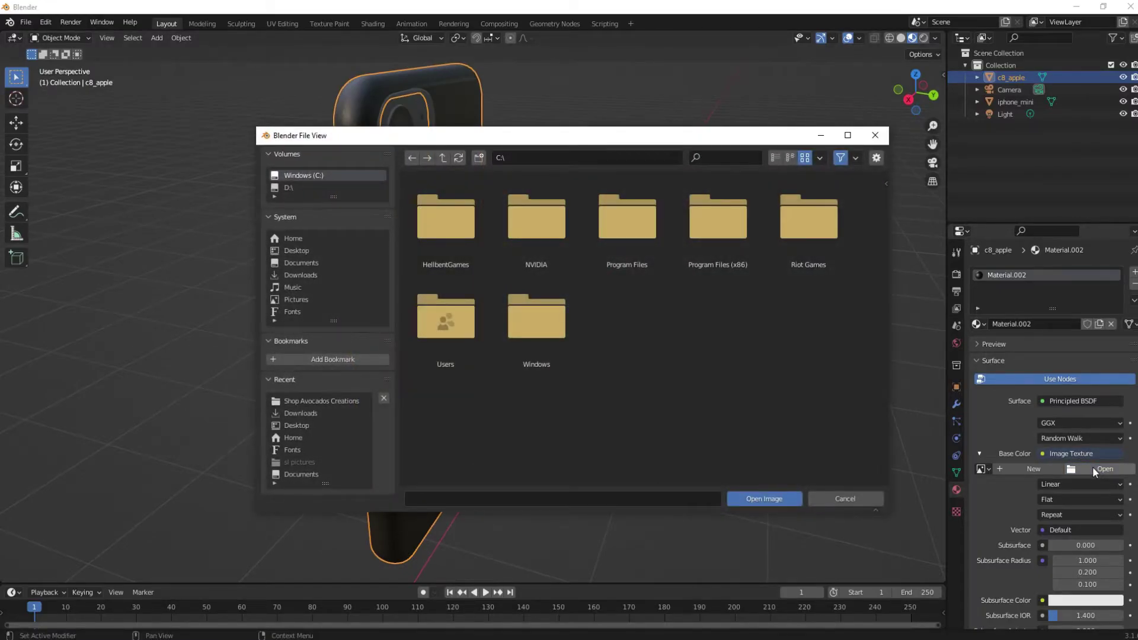
pyautogui.click(331, 400)
pyautogui.scroll(-5, 700, 407)
pyautogui.scroll(-5, 700, 406)
pyautogui.scroll(3, 701, 399)
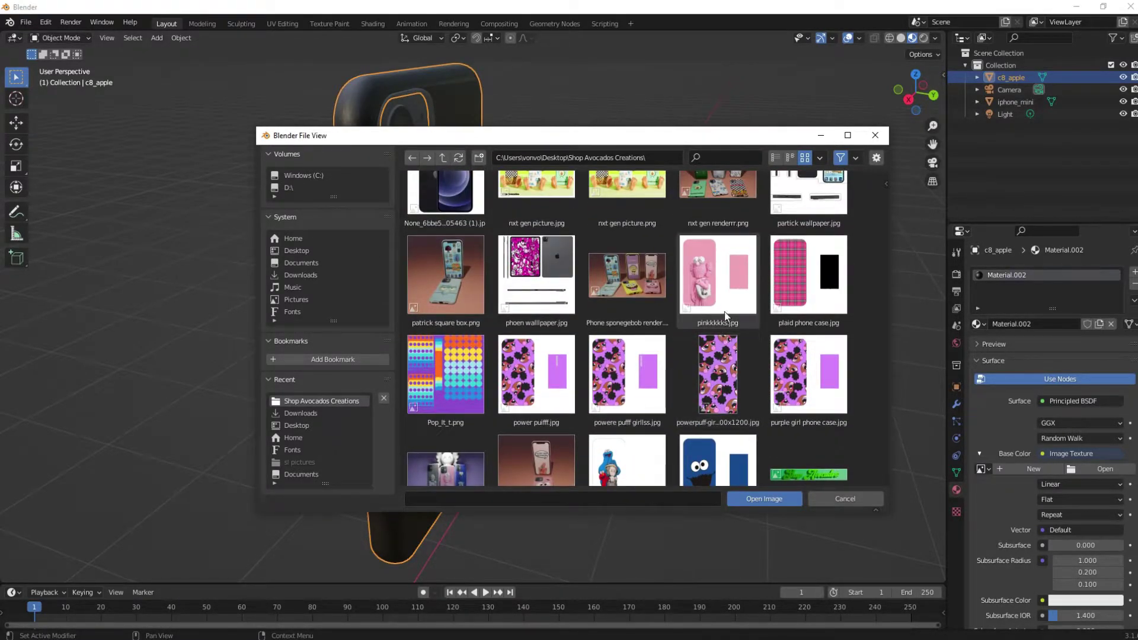
pyautogui.click(726, 304)
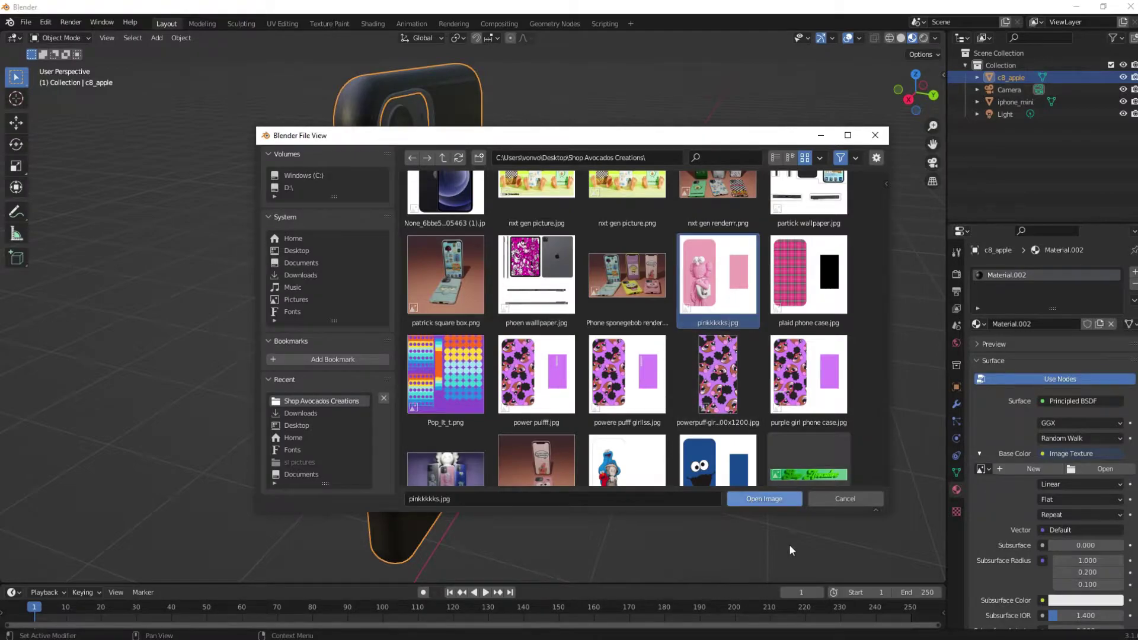
pyautogui.click(770, 500)
pyautogui.moveTo(639, 453); pyautogui.dragTo(764, 418, button='middle')
pyautogui.click(790, 415)
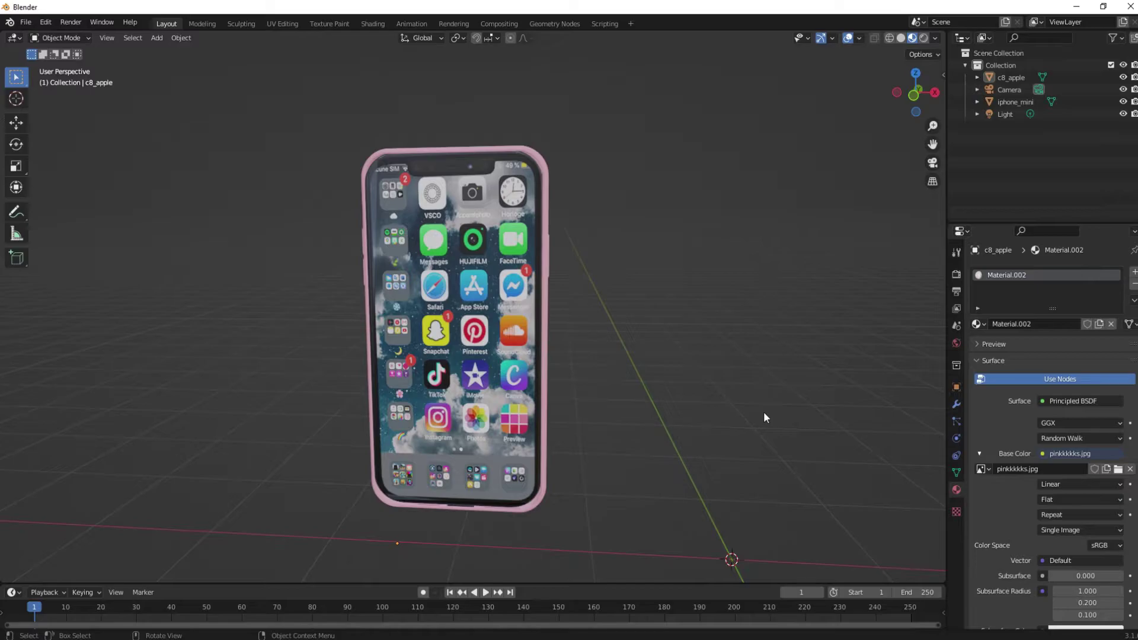
pyautogui.scroll(2, 760, 272)
# Join the iphone_mini phone into the c8_apple case as one object.
pyautogui.moveTo(735, 285); pyautogui.dragTo(510, 237, button='middle')
pyautogui.click(401, 228)
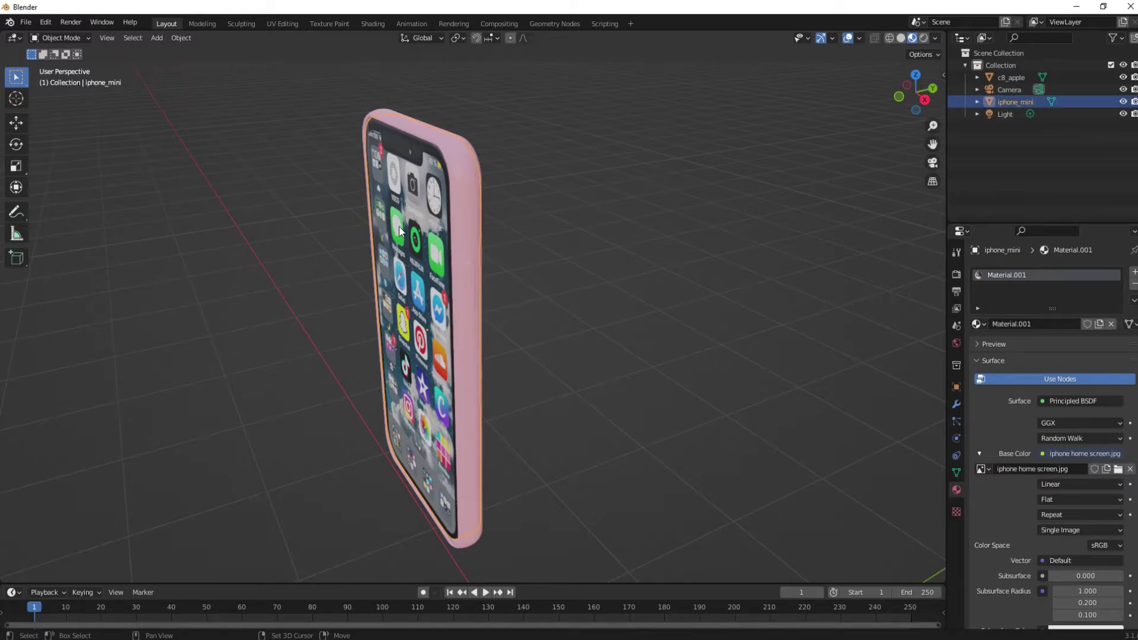
pyautogui.keyDown('shift'); pyautogui.click(478, 234); pyautogui.keyUp('shift')
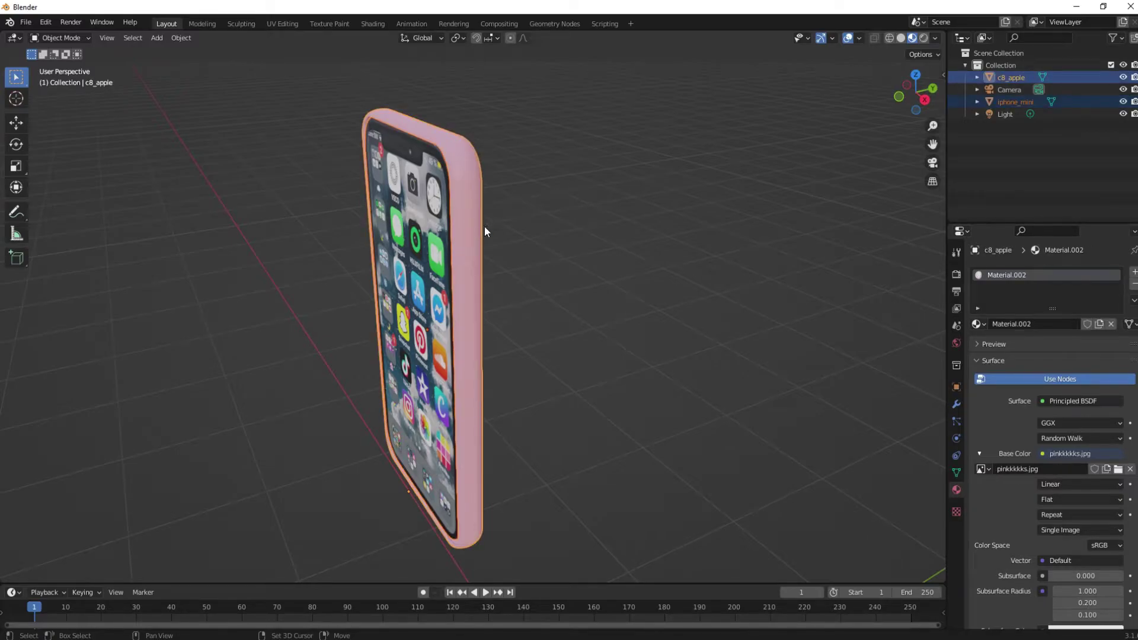
pyautogui.rightClick(450, 209)
pyautogui.click(452, 187)
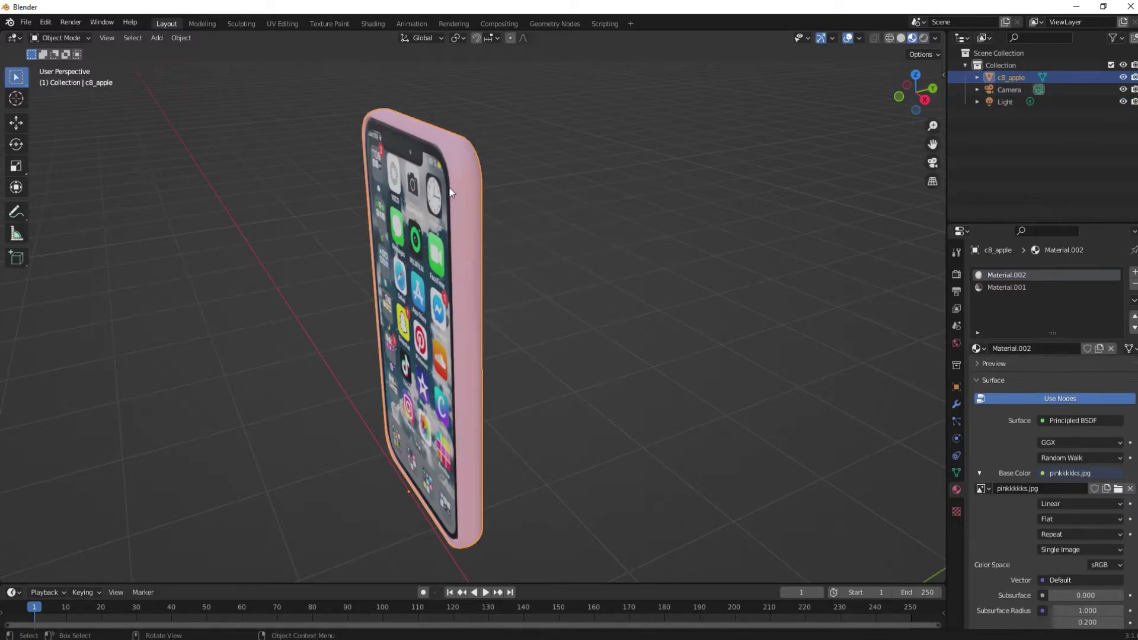
# Raise the joined phone upward along Z above the grid.
pyautogui.moveTo(707, 292); pyautogui.dragTo(841, 288, button='middle')
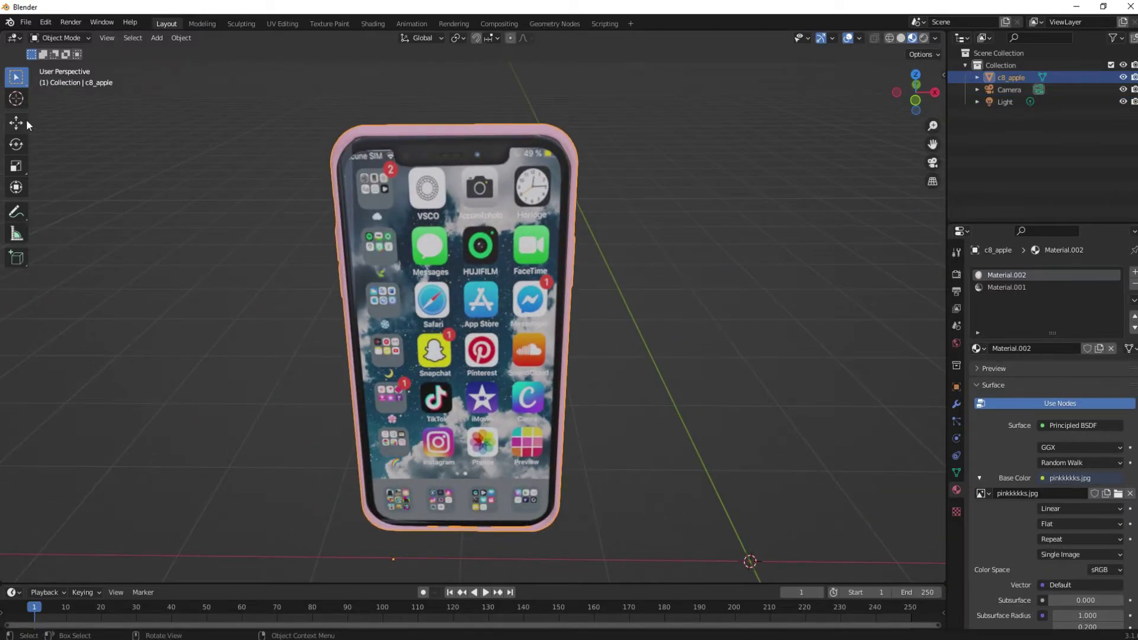
pyautogui.click(16, 123)
pyautogui.scroll(-1, 544, 371)
pyautogui.press('g')
pyautogui.click(440, 463)
pyautogui.scroll(1, 625, 427)
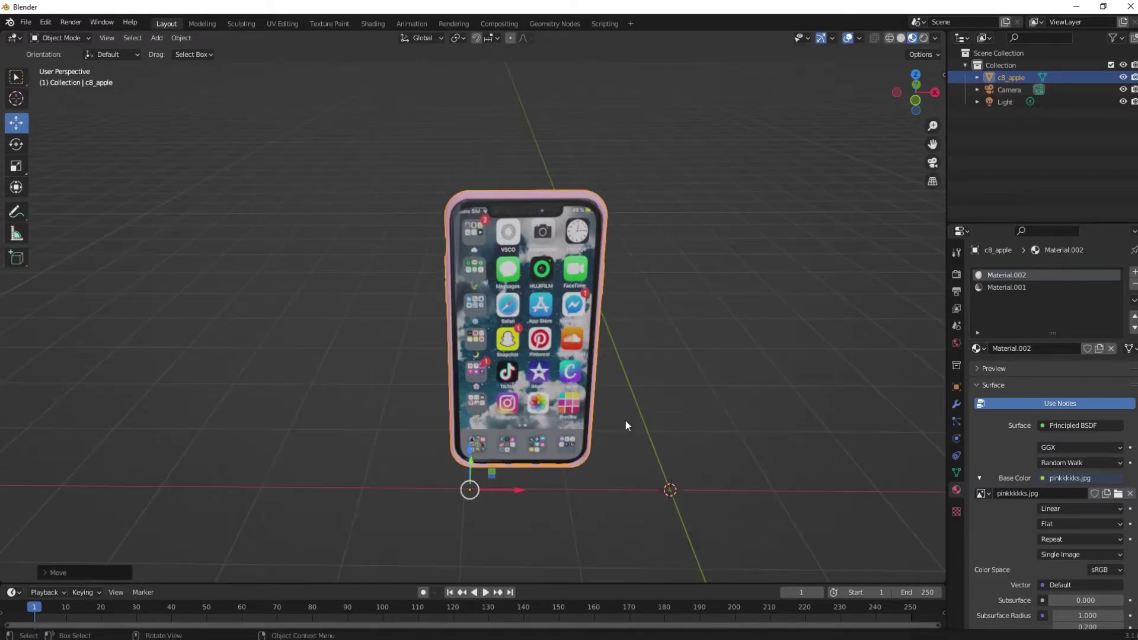
pyautogui.moveTo(467, 457); pyautogui.dragTo(468, 410)
pyautogui.click(712, 385)
# Orbit and zoom to inspect the raised phone from the side.
pyautogui.scroll(3, 723, 371)
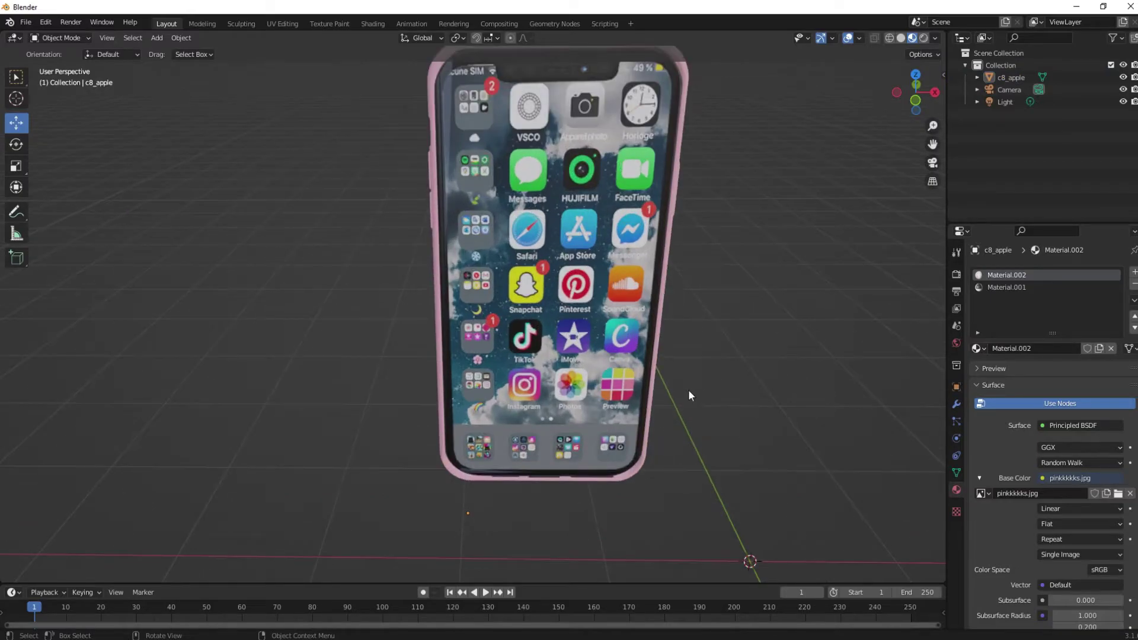
pyautogui.moveTo(678, 399); pyautogui.dragTo(669, 413, button='middle')
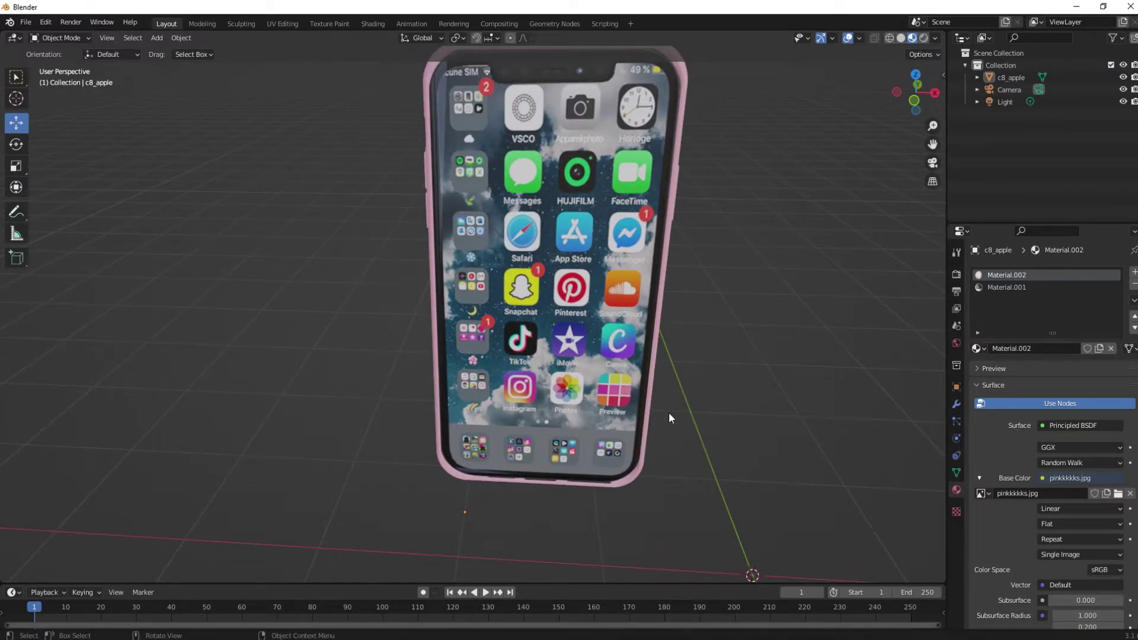
pyautogui.scroll(-3, 797, 356)
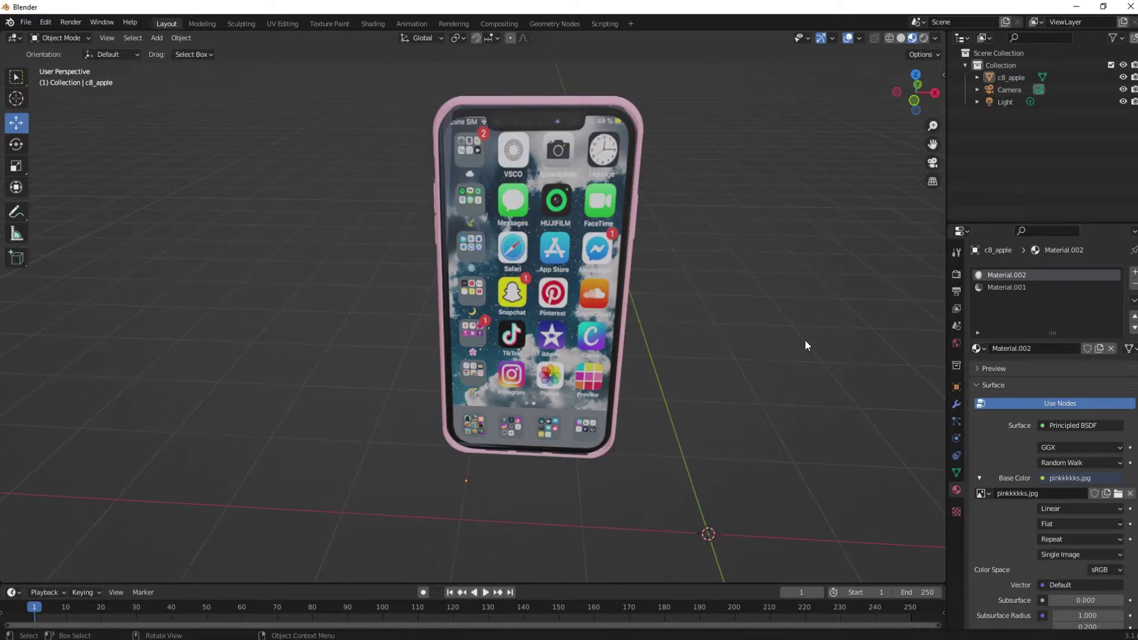
pyautogui.scroll(3, 818, 320)
pyautogui.moveTo(824, 303)
pyautogui.mouseDown(button='middle')
pyautogui.moveTo(712, 329)
pyautogui.moveTo(574, 341)
pyautogui.moveTo(808, 313)
pyautogui.moveTo(813, 298)
pyautogui.mouseUp(button='middle')
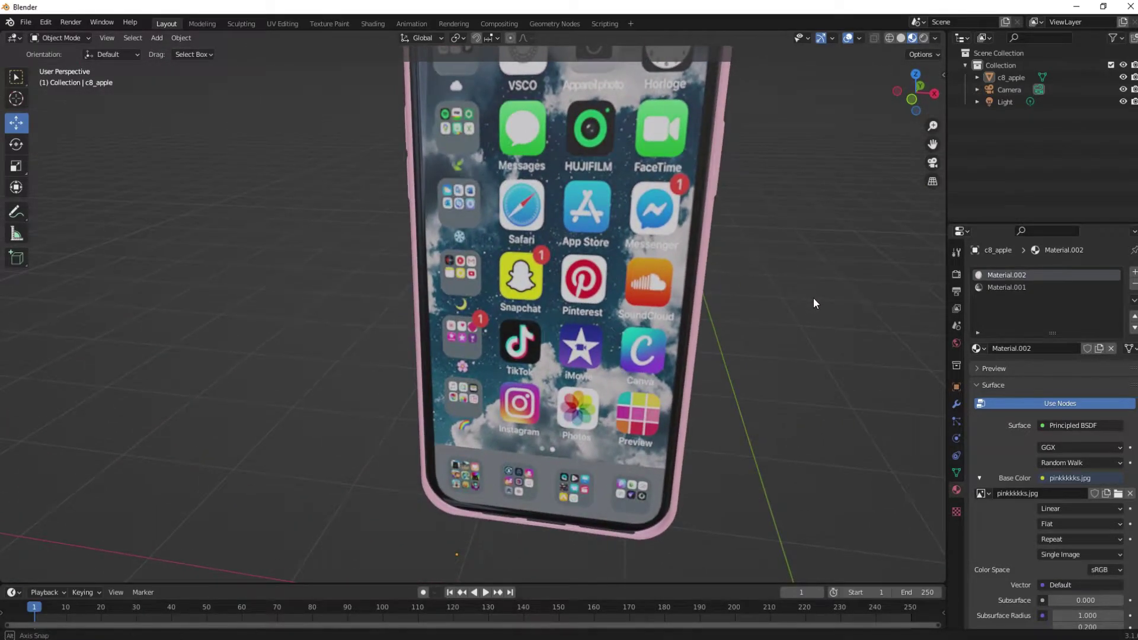
pyautogui.scroll(-3, 813, 297)
pyautogui.scroll(2, 813, 297)
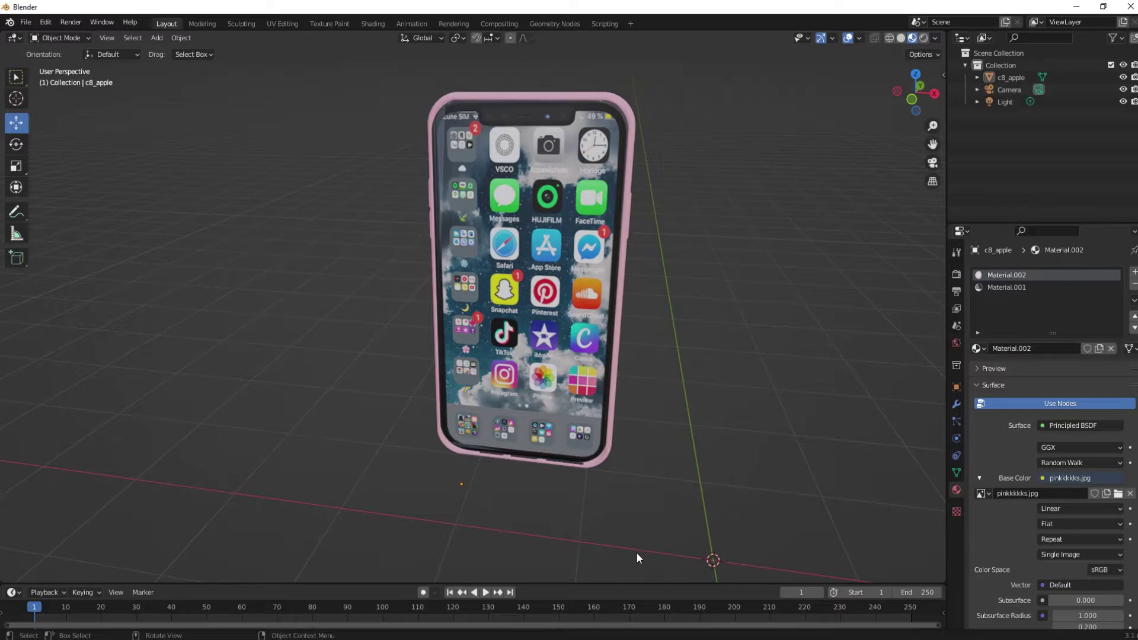
pyautogui.hotkey('shift', 'a')
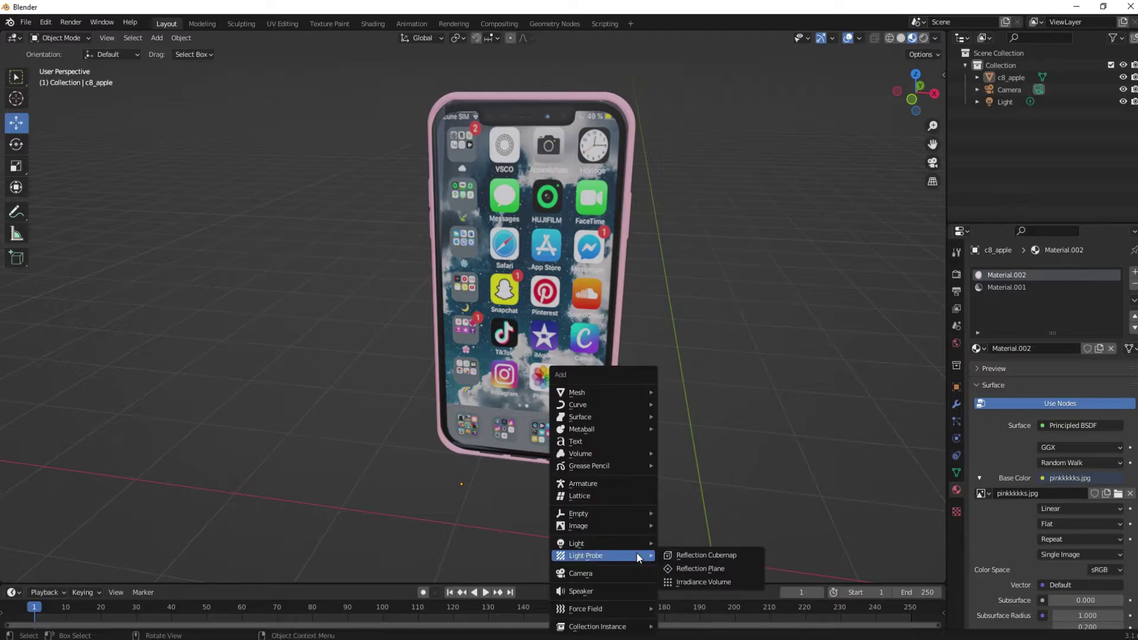
# Add a Plane and move it into place beneath the phone.
pyautogui.moveTo(637, 393)
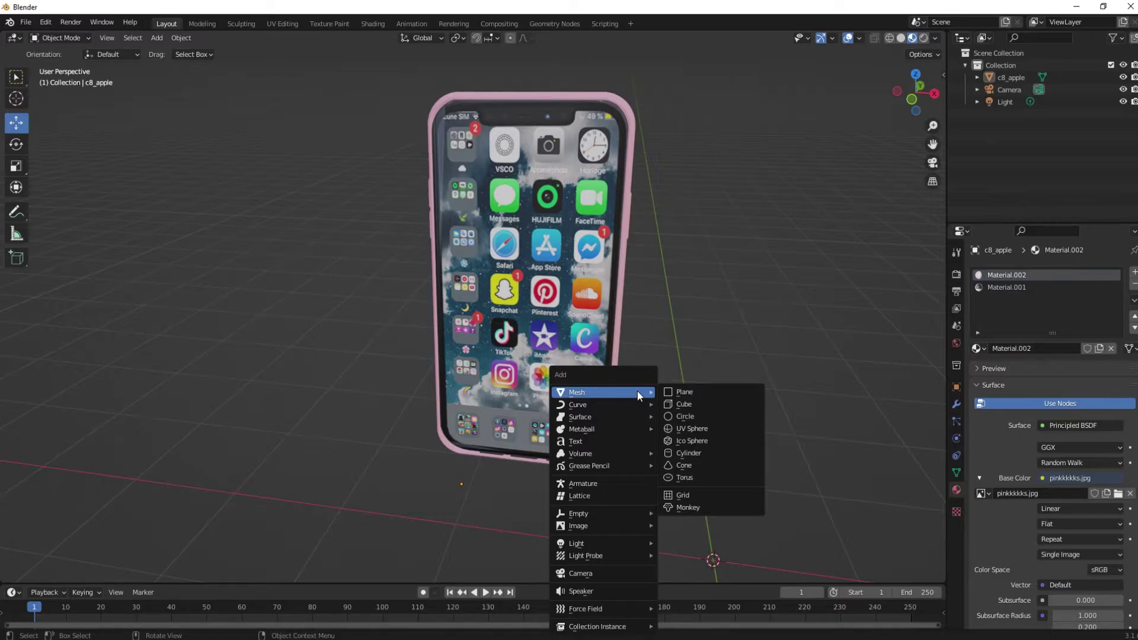
pyautogui.click(694, 391)
pyautogui.scroll(-2, 708, 393)
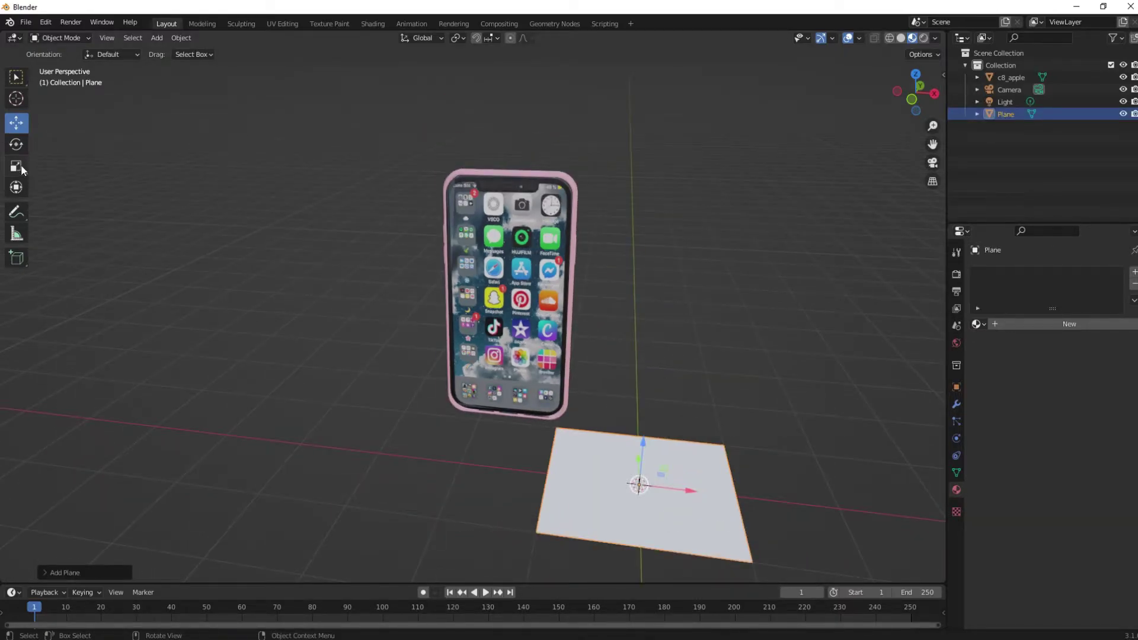
pyautogui.scroll(2, 695, 452)
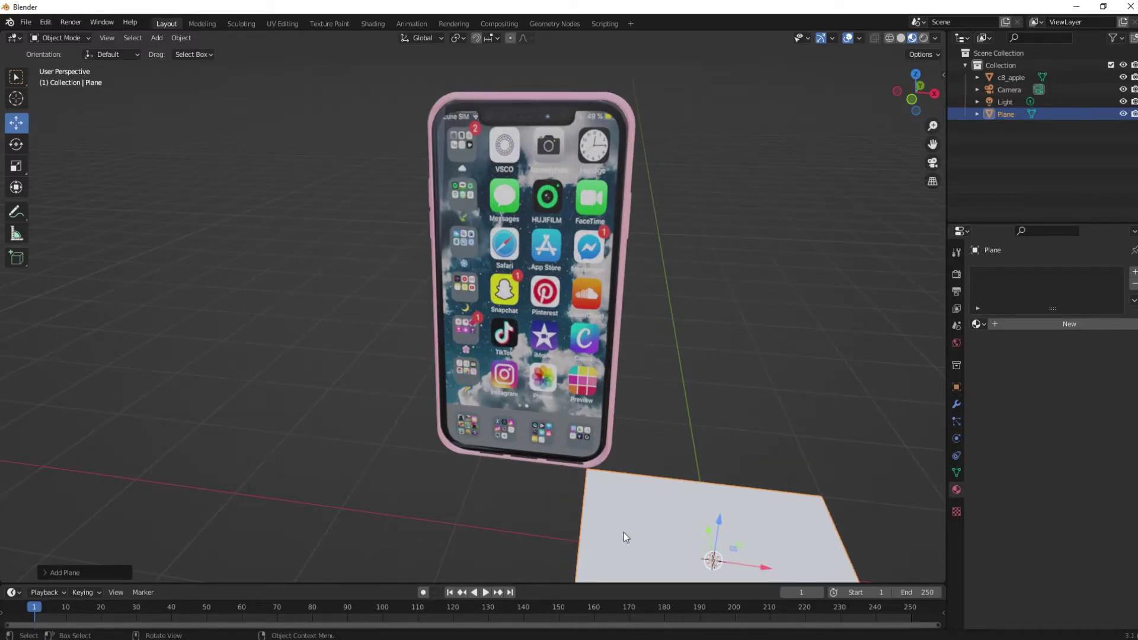
pyautogui.moveTo(653, 501); pyautogui.dragTo(602, 365, button='middle')
pyautogui.press('g')
pyautogui.click(649, 460)
# Scale the Plane up into a broad floor extending past the phone.
pyautogui.hotkey('shift', 'space')
pyautogui.press('s')
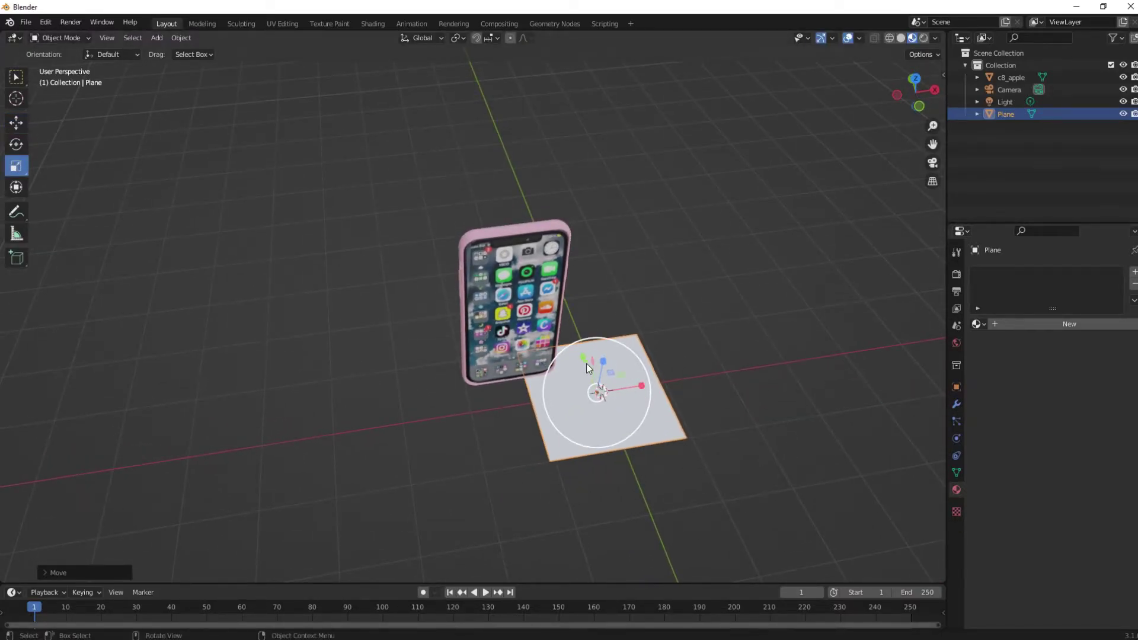
pyautogui.moveTo(586, 367); pyautogui.dragTo(574, 314)
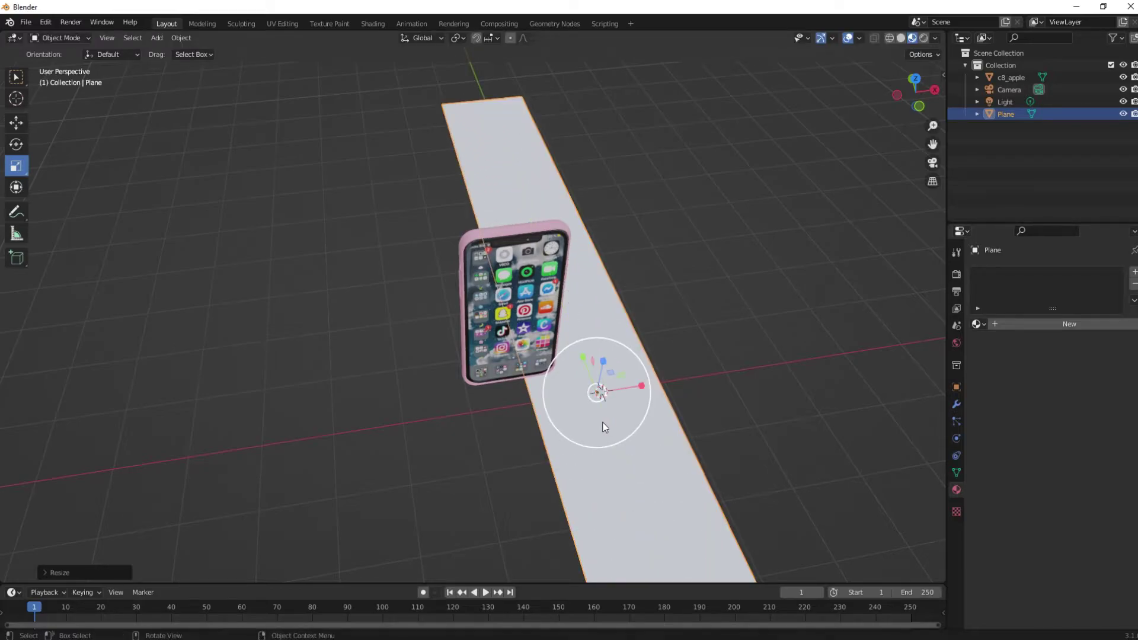
pyautogui.moveTo(629, 386); pyautogui.dragTo(609, 367)
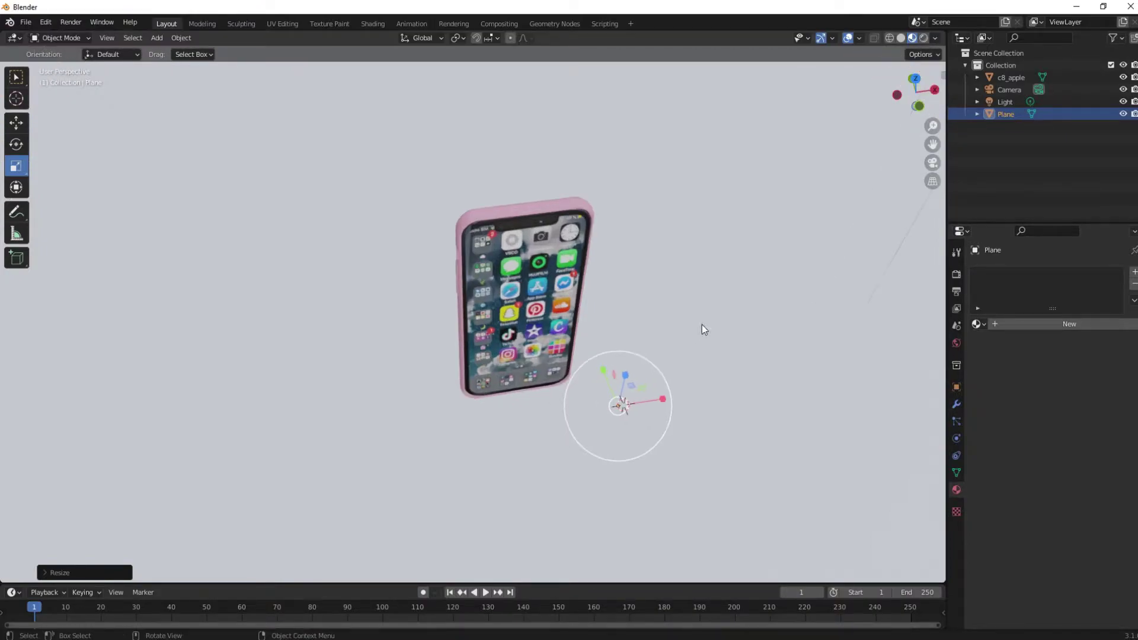
pyautogui.moveTo(776, 282); pyautogui.dragTo(706, 276, button='middle')
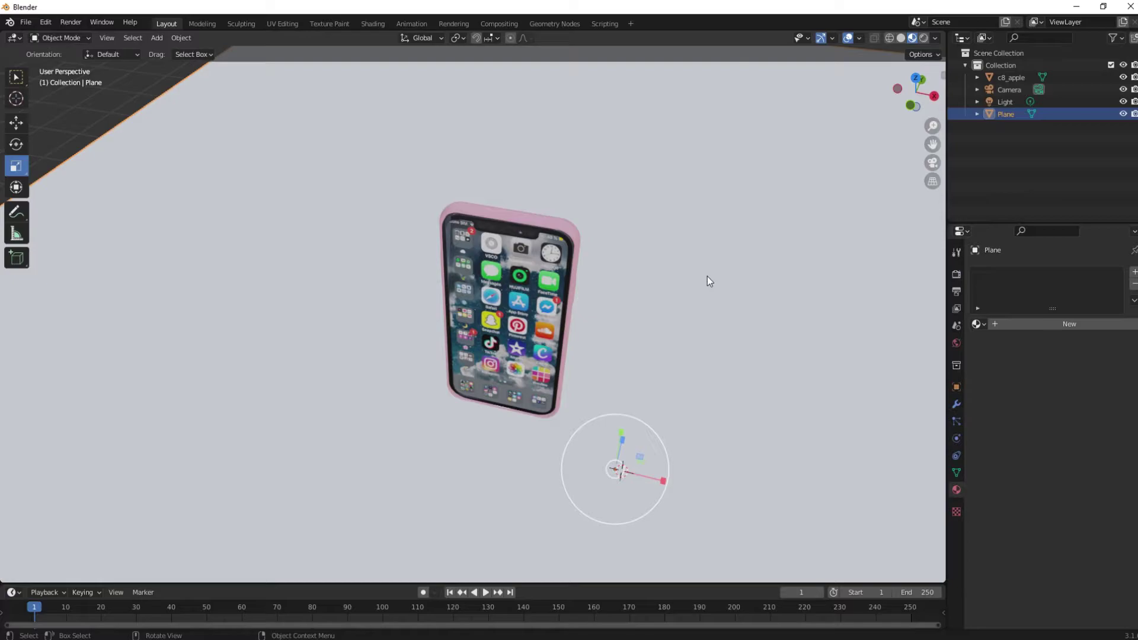
# Rotate the phone case about 180° on Z to face its back.
pyautogui.click(499, 248)
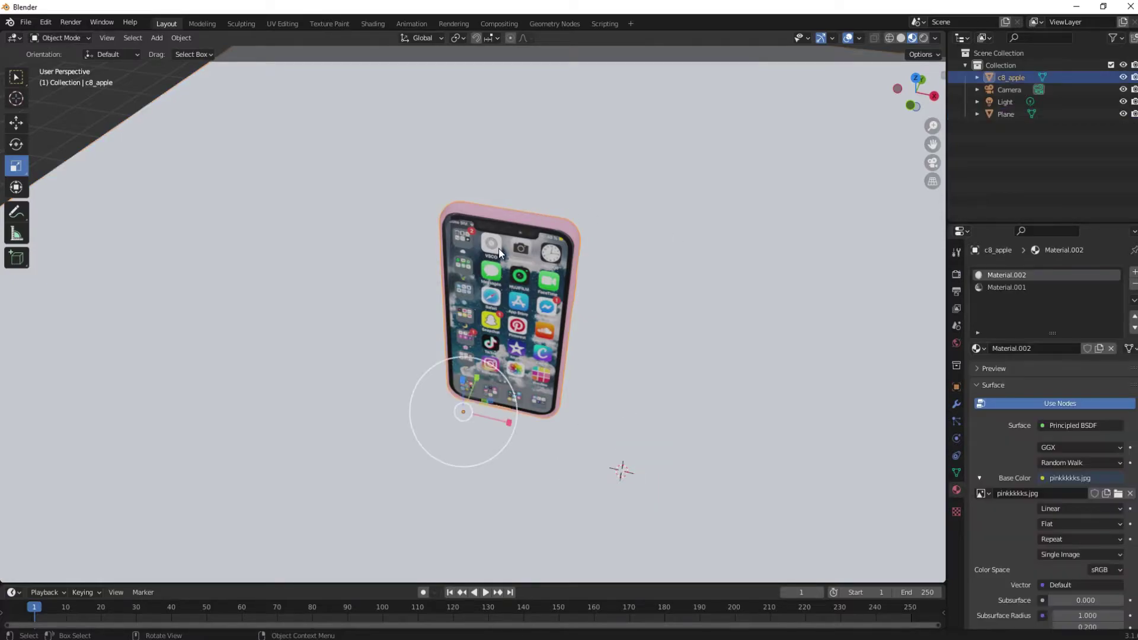
pyautogui.click(21, 145)
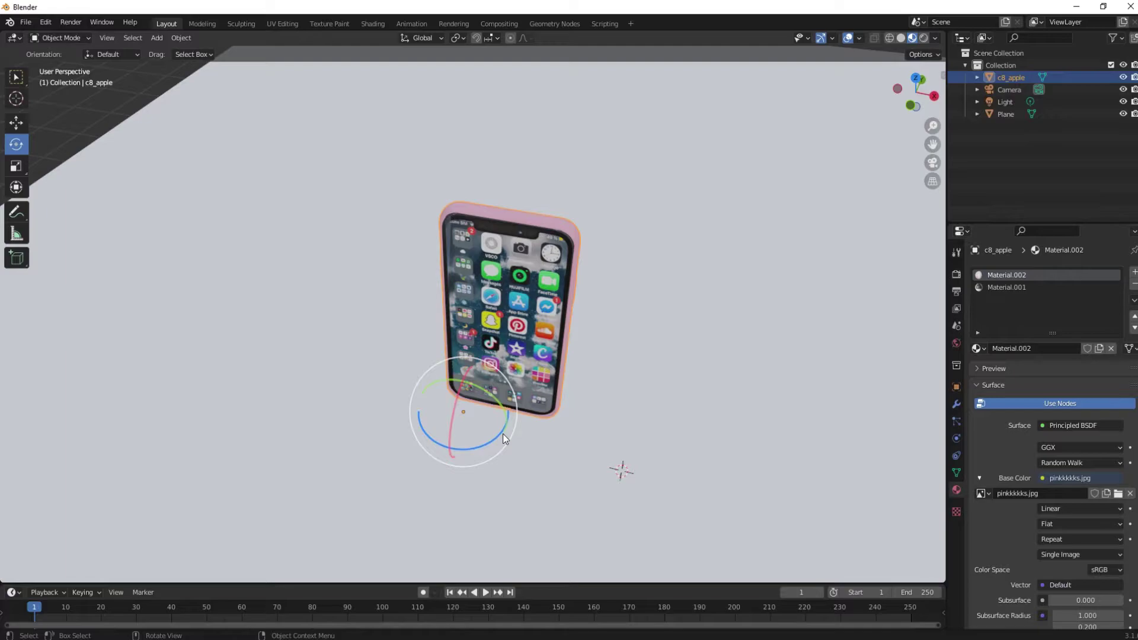
pyautogui.moveTo(502, 433); pyautogui.dragTo(414, 376)
pyautogui.scroll(1, 616, 325)
pyautogui.moveTo(615, 323); pyautogui.dragTo(486, 333, button='middle')
# Tip the case about -88° on X so it lies flat, pink back up.
pyautogui.moveTo(471, 392); pyautogui.dragTo(585, 539)
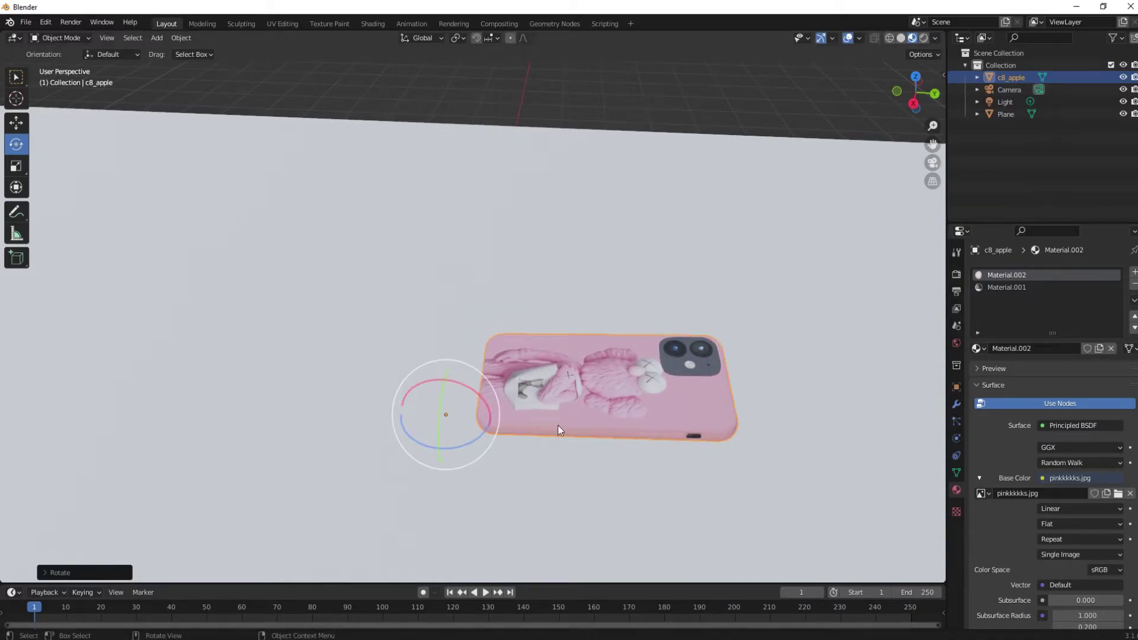
pyautogui.click(573, 113)
pyautogui.moveTo(581, 217); pyautogui.dragTo(731, 204, button='middle')
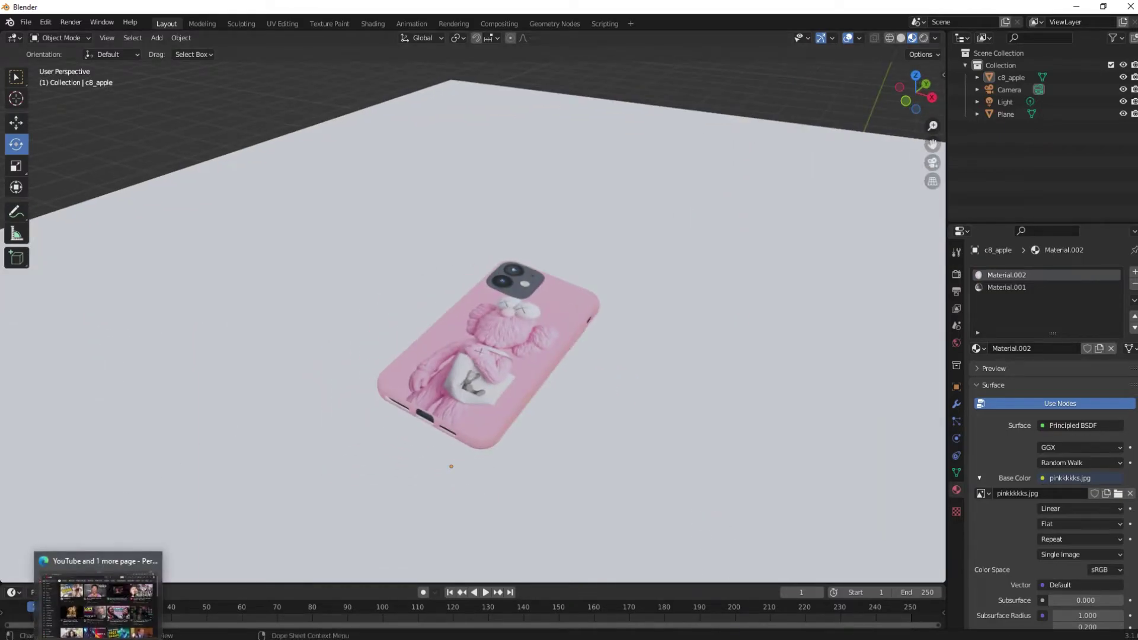
pyautogui.click(100, 572)
pyautogui.scroll(-10, 763, 508)
pyautogui.scroll(15, 763, 508)
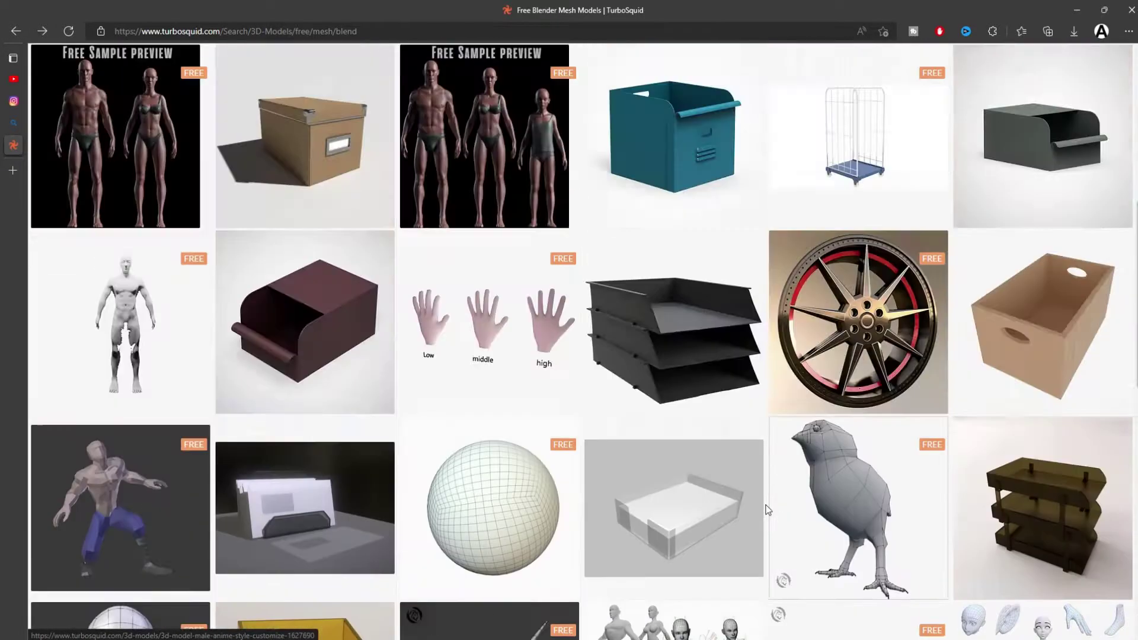
pyautogui.tripleClick(1007, 59)
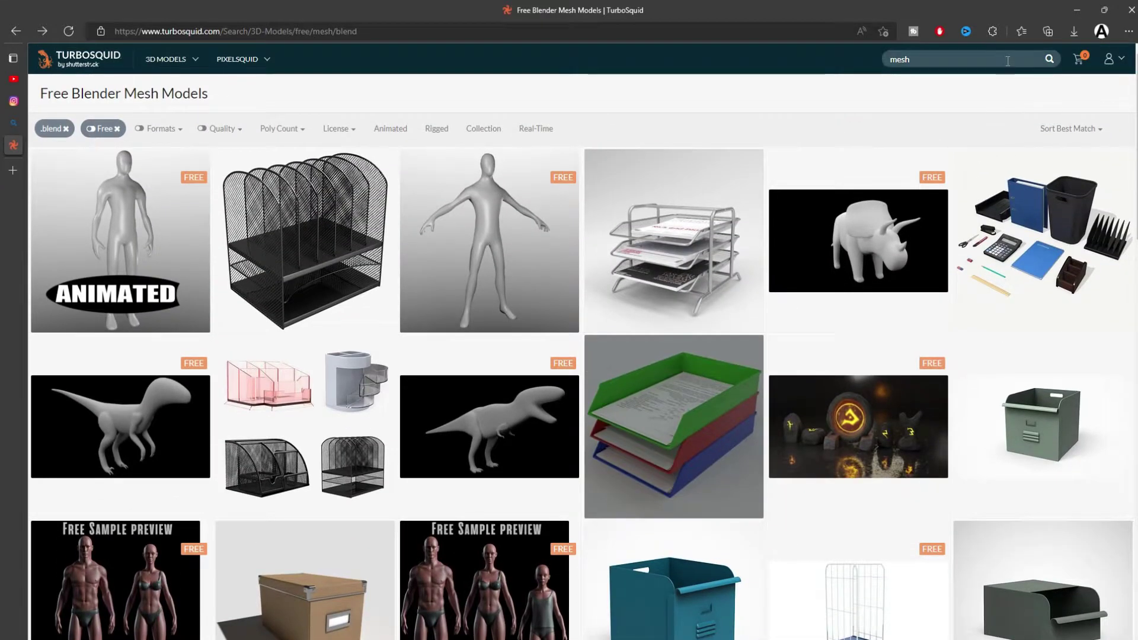
pyautogui.press('BackSpace')
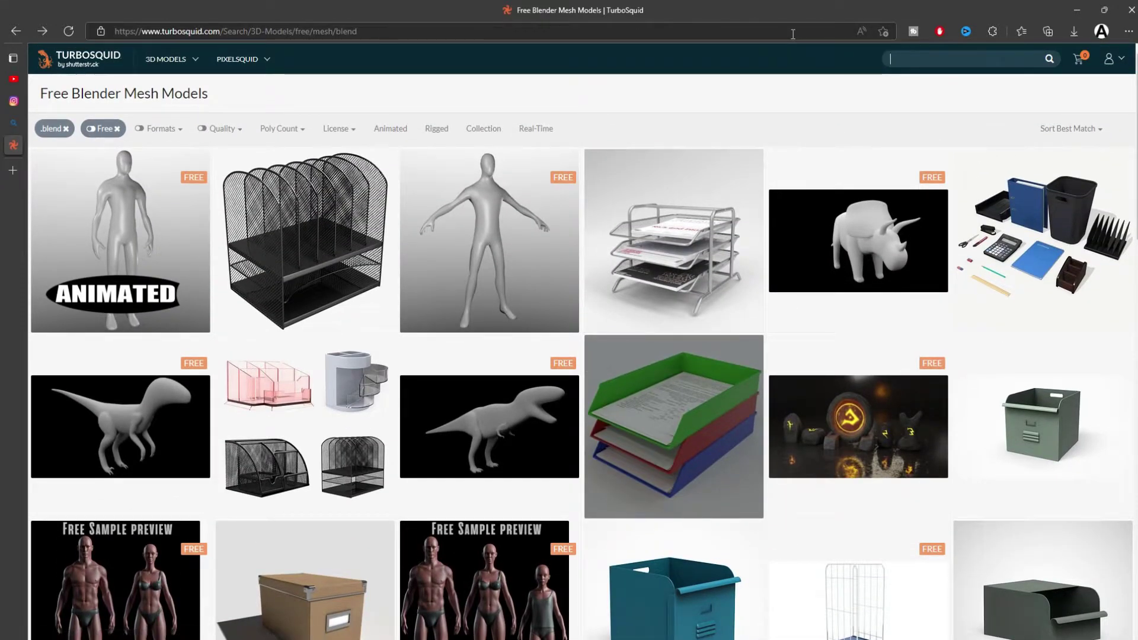
pyautogui.write('backgroun')
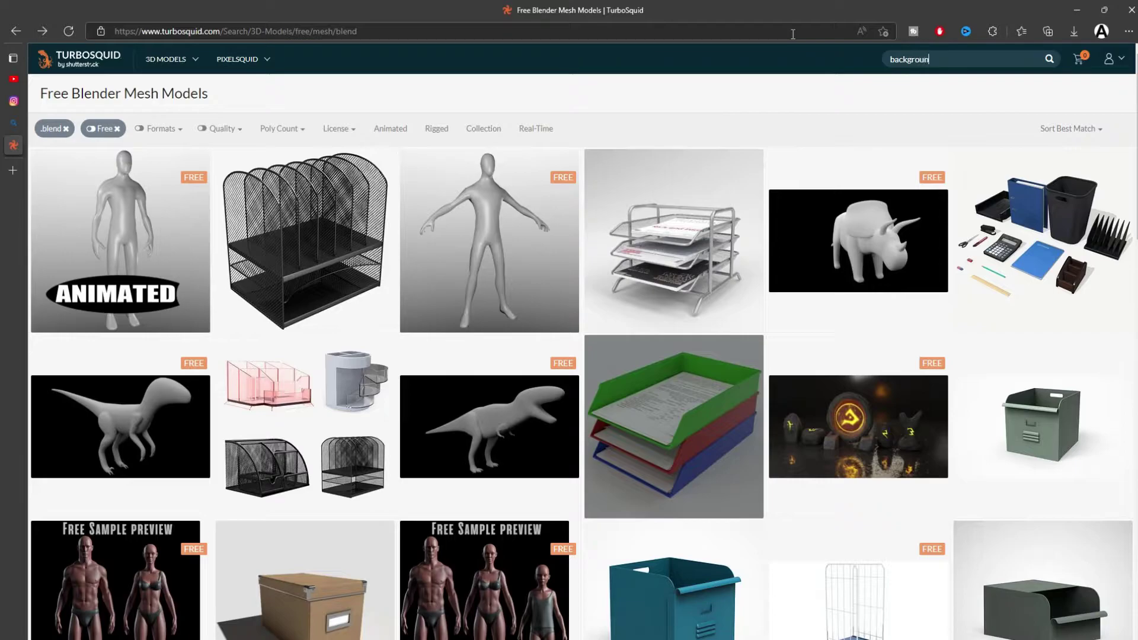
pyautogui.write('d')
pyautogui.press('Return')
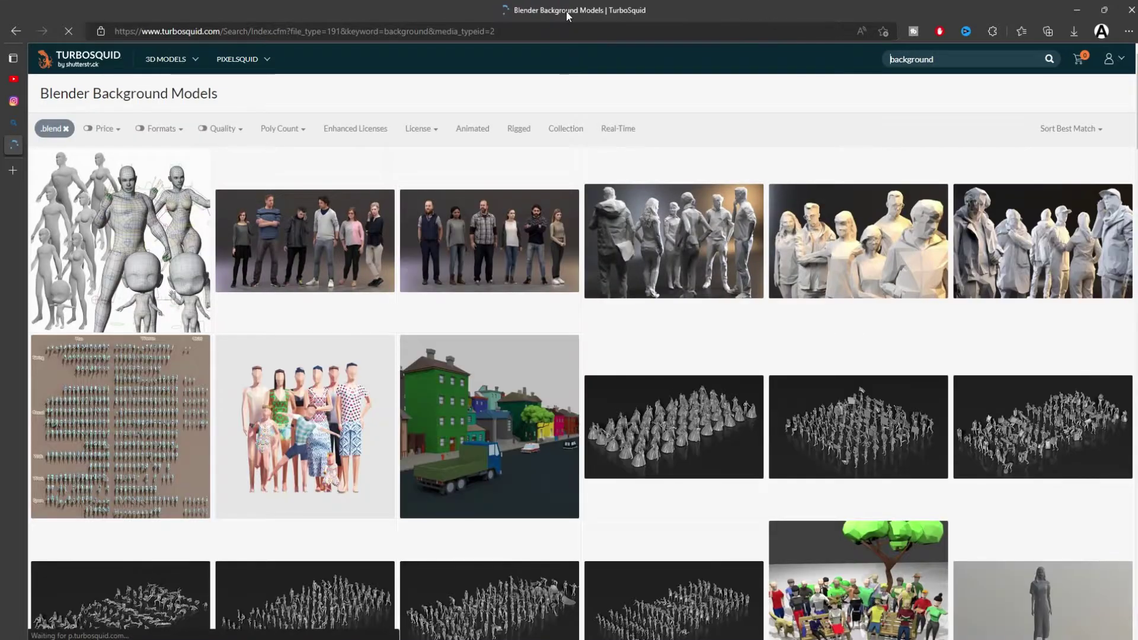
pyautogui.moveTo(455, 454)
pyautogui.scroll(-10, 605, 447)
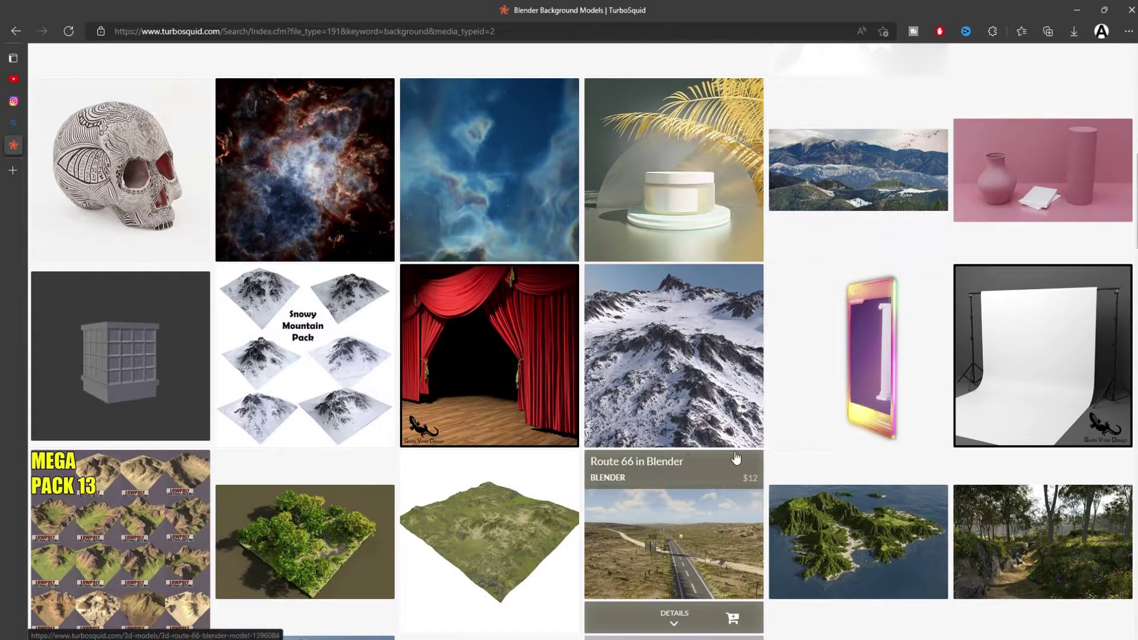
pyautogui.moveTo(1053, 559)
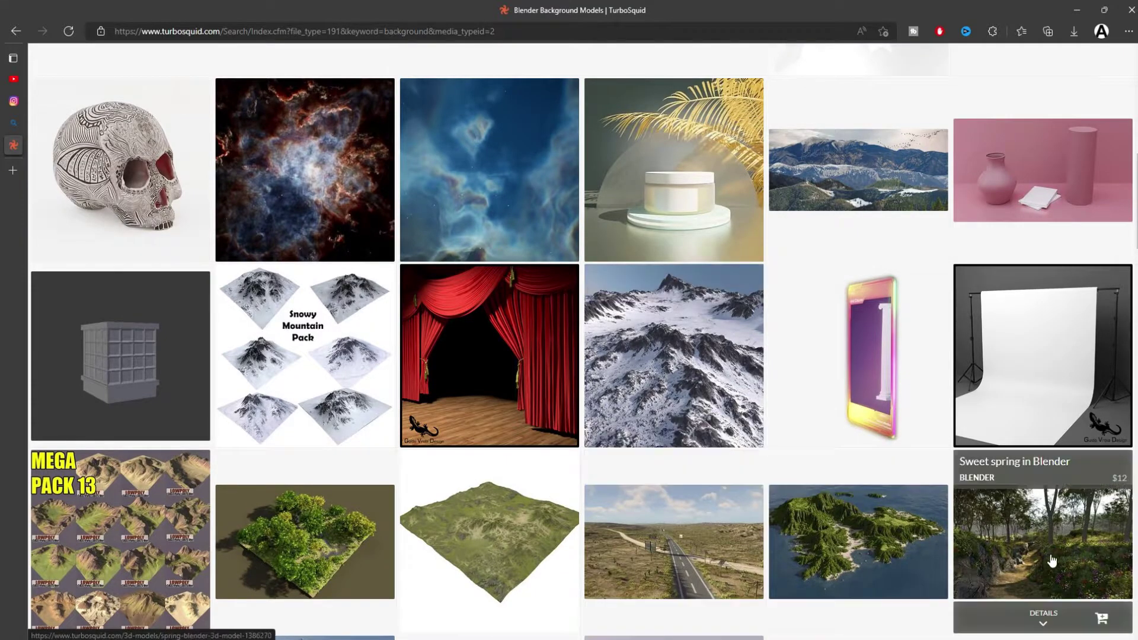
pyautogui.scroll(-5, 1050, 559)
pyautogui.moveTo(256, 430)
pyautogui.scroll(-5, 110, 498)
pyautogui.moveTo(851, 369)
pyautogui.moveTo(1043, 379)
pyautogui.scroll(-5, 1007, 379)
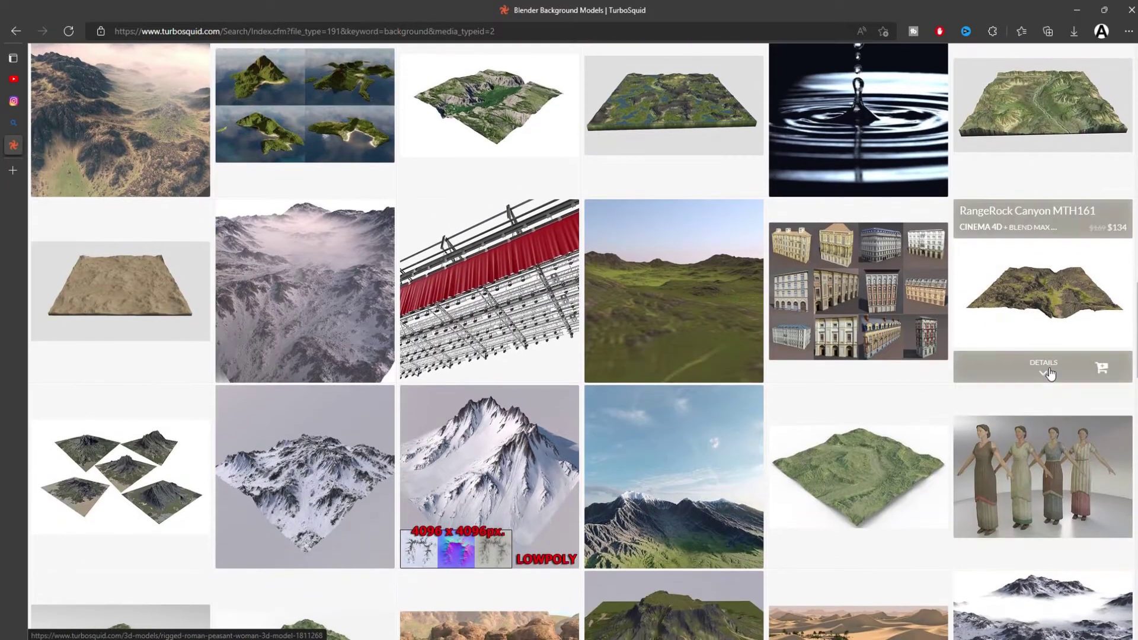
pyautogui.scroll(-5, 1046, 378)
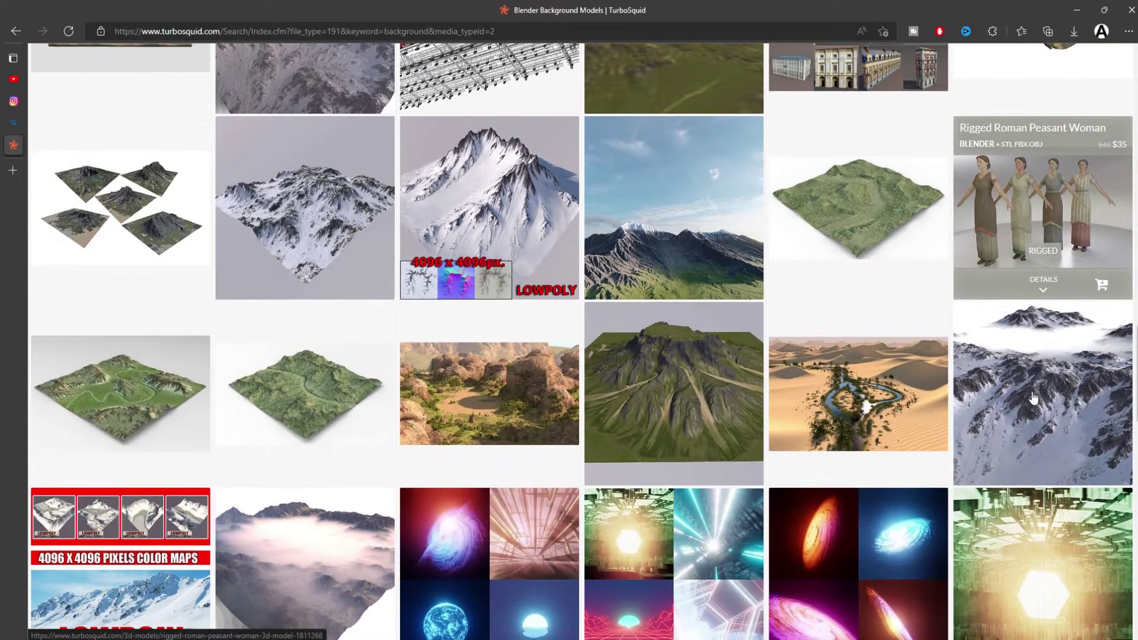
pyautogui.moveTo(595, 406)
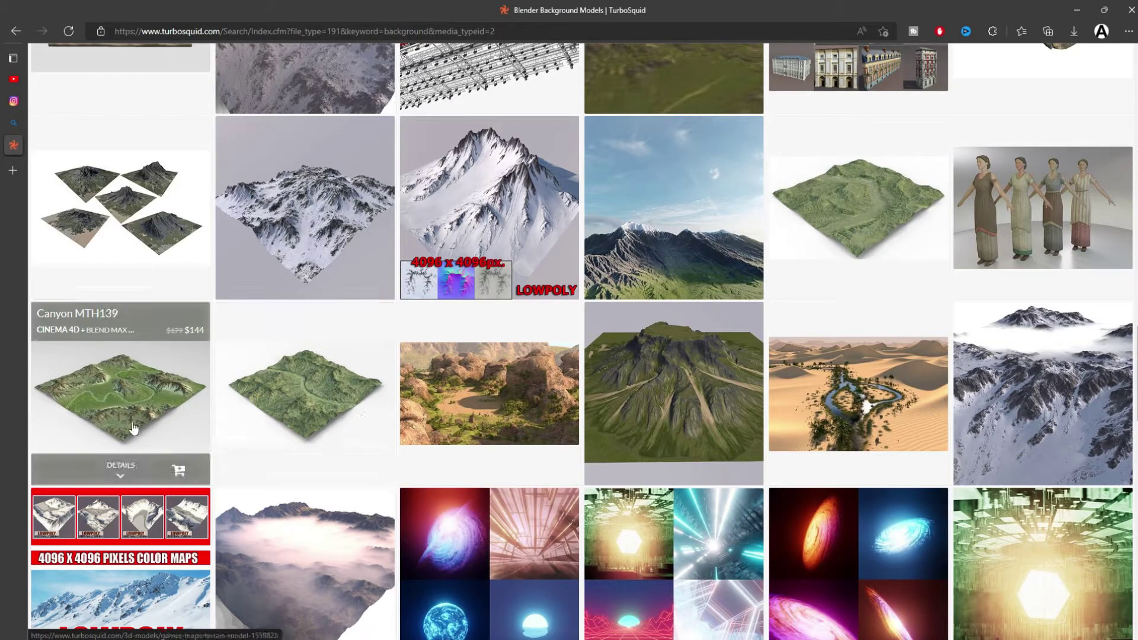
pyautogui.scroll(-3, 119, 438)
pyautogui.moveTo(733, 426)
pyautogui.scroll(-5, 1061, 445)
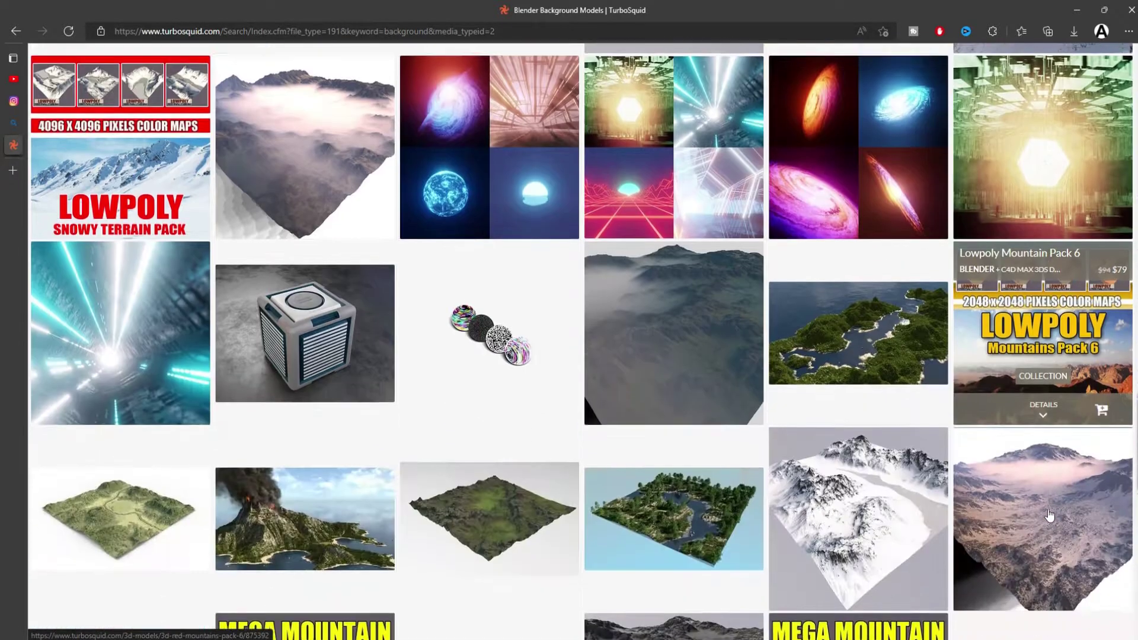
pyautogui.moveTo(348, 328)
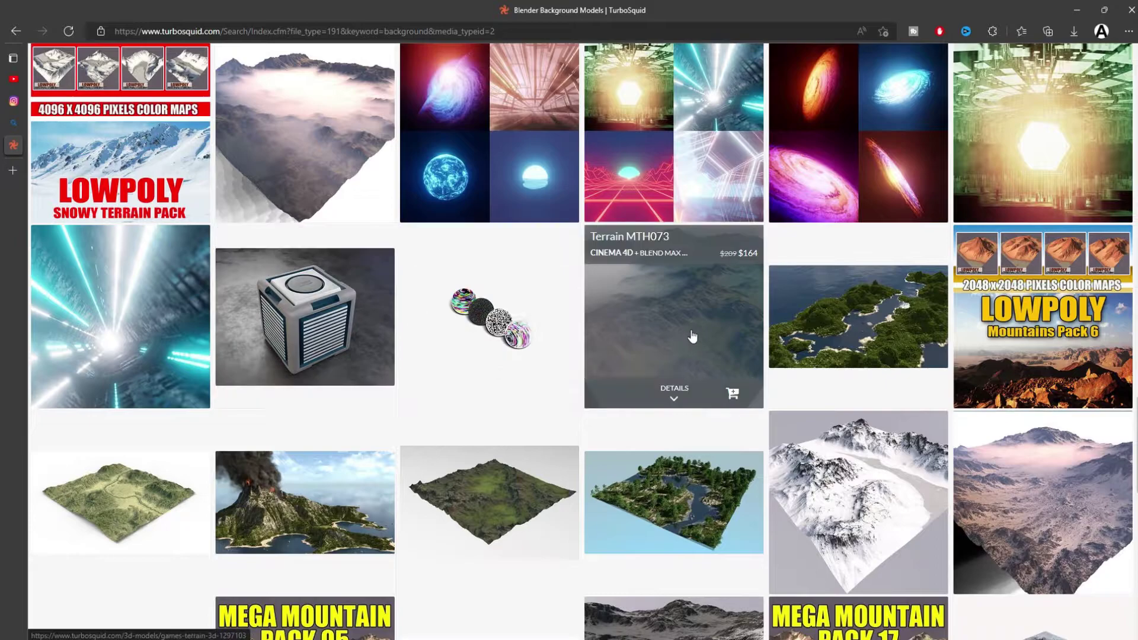
pyautogui.moveTo(876, 461)
pyautogui.scroll(-5, 735, 492)
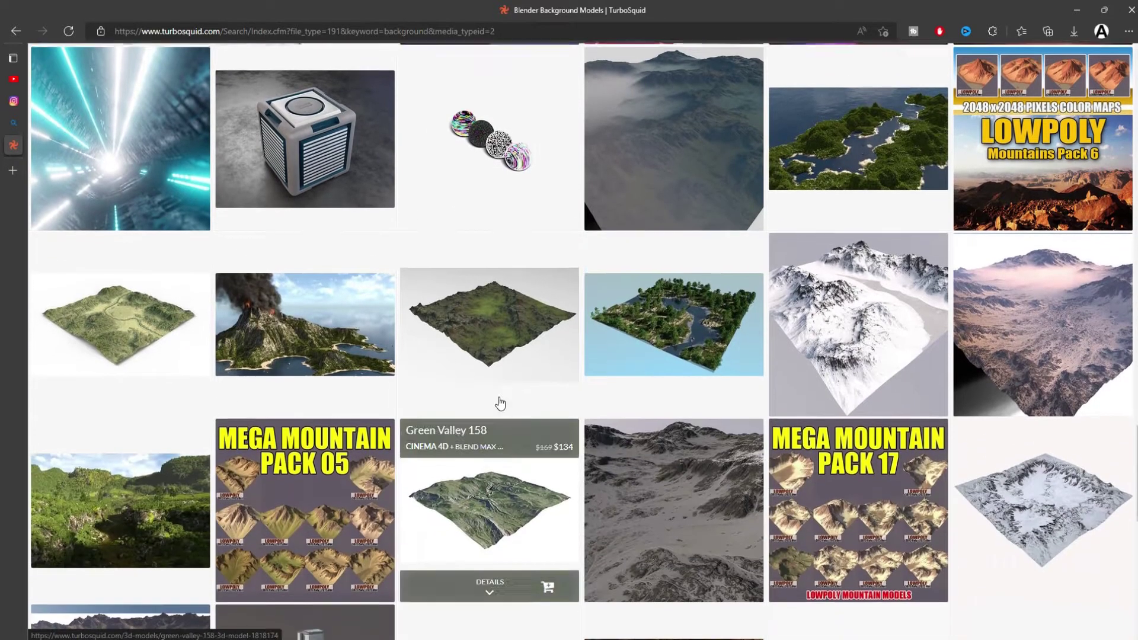
pyautogui.moveTo(735, 519)
pyautogui.scroll(-3, 735, 520)
pyautogui.moveTo(700, 393)
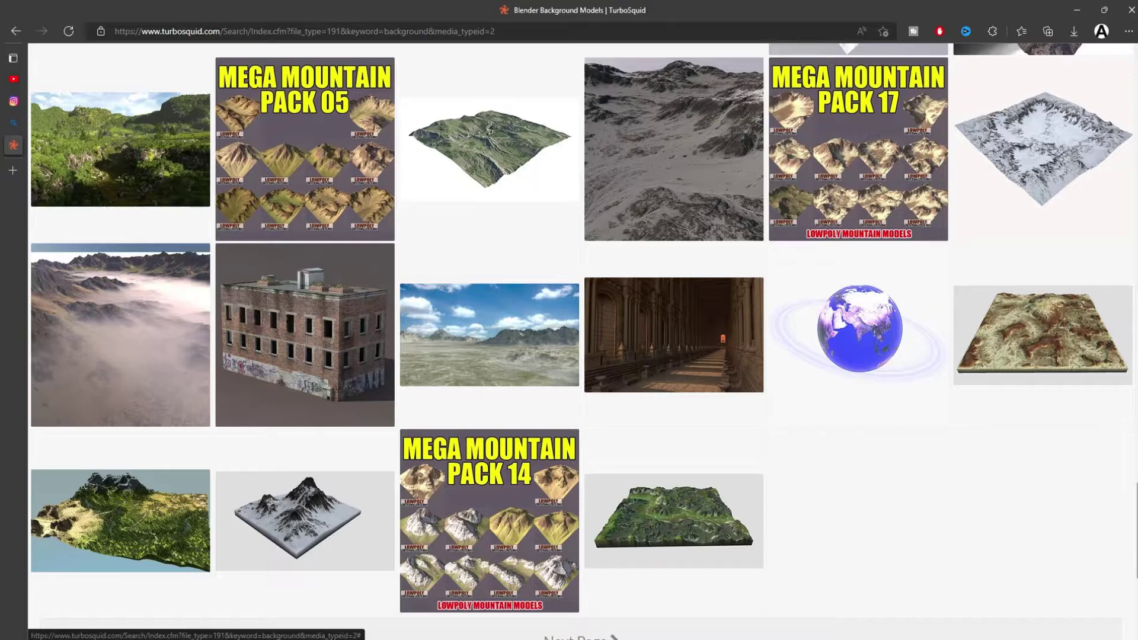
pyautogui.scroll(20, 581, 342)
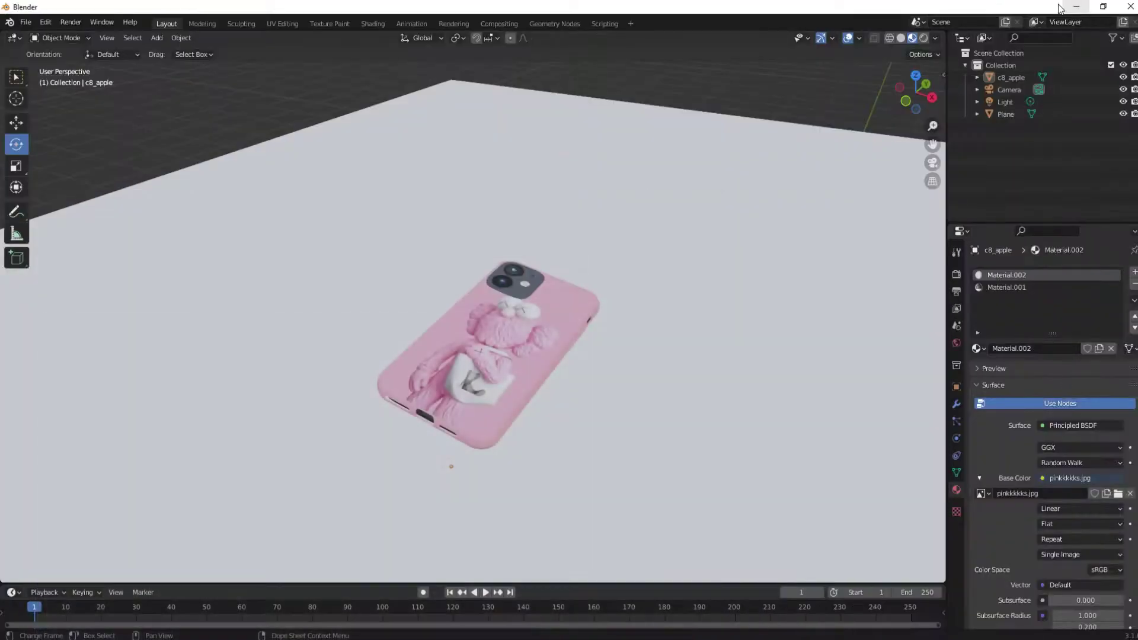
# Orbit and zoom to an oblique view over the phone and floor.
pyautogui.moveTo(673, 314); pyautogui.dragTo(459, 319, button='middle')
pyautogui.click(457, 316)
pyautogui.moveTo(449, 382); pyautogui.dragTo(775, 368, button='middle')
pyautogui.click(775, 319)
pyautogui.moveTo(775, 319); pyautogui.dragTo(668, 282, button='middle')
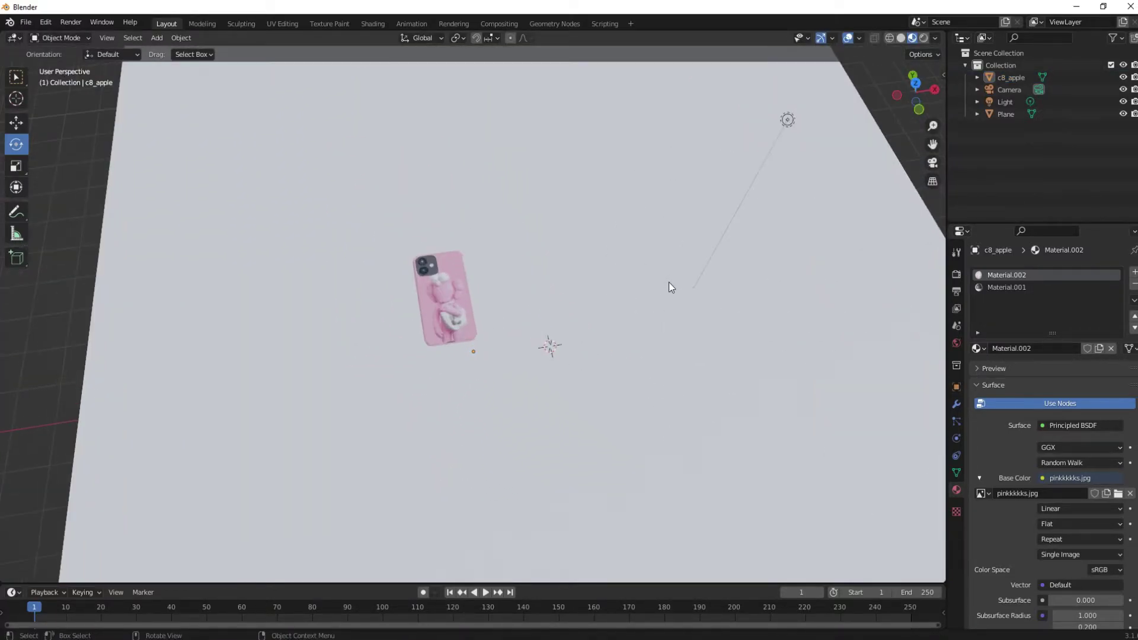
pyautogui.scroll(3, 668, 282)
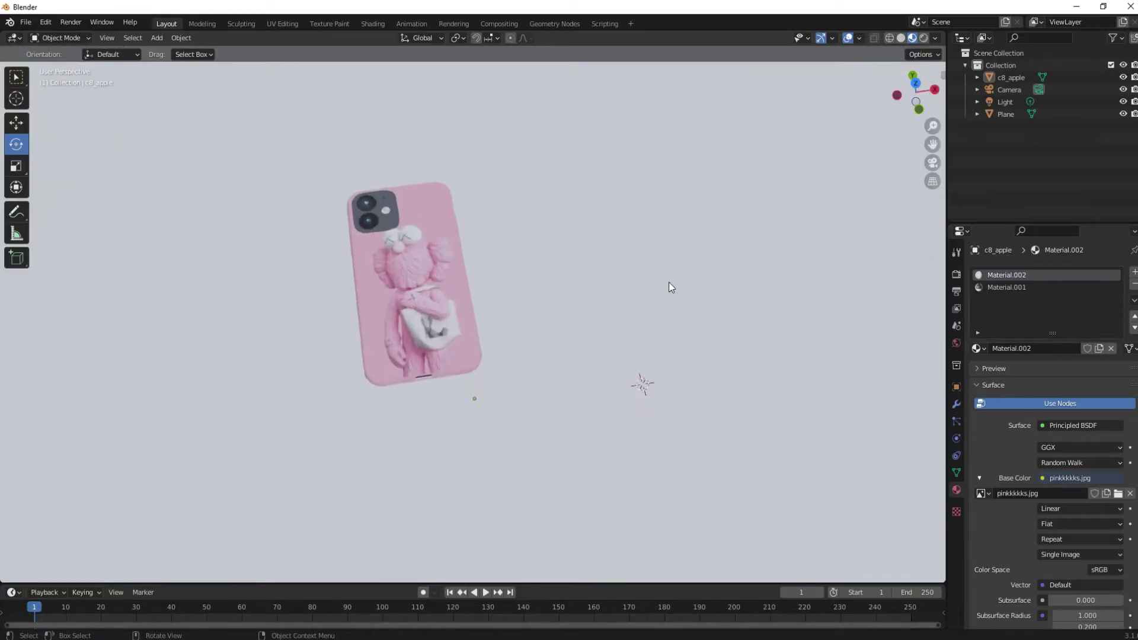
pyautogui.scroll(2, 624, 251)
# Select the floor Plane and create a new Material.003 for it.
pyautogui.click(610, 196)
pyautogui.moveTo(602, 211); pyautogui.dragTo(612, 153, button='middle')
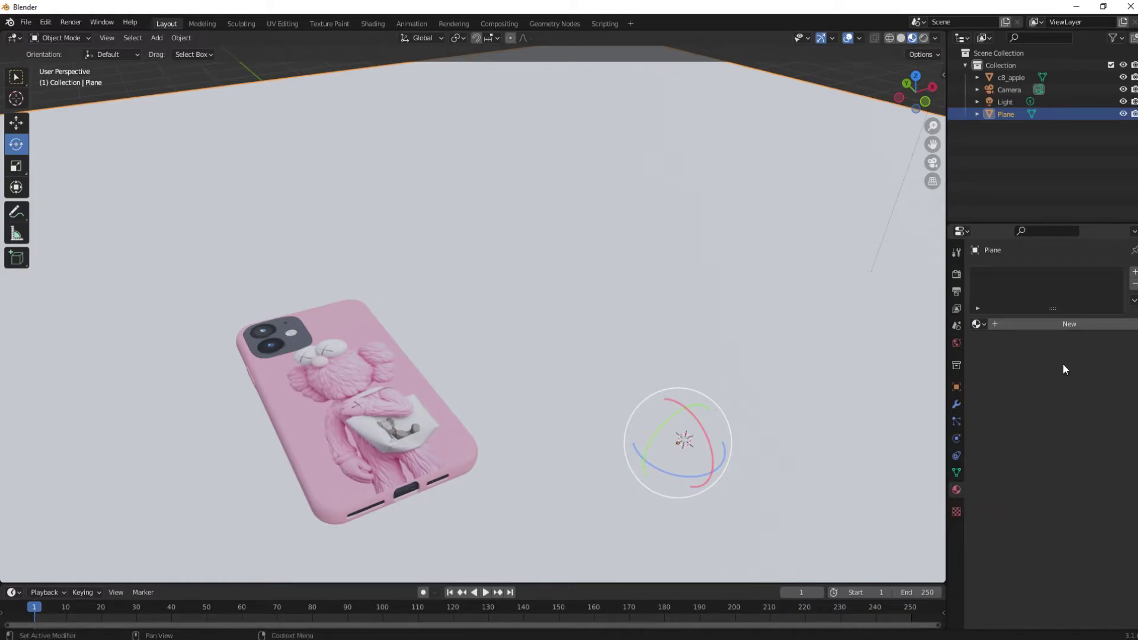
pyautogui.click(1059, 324)
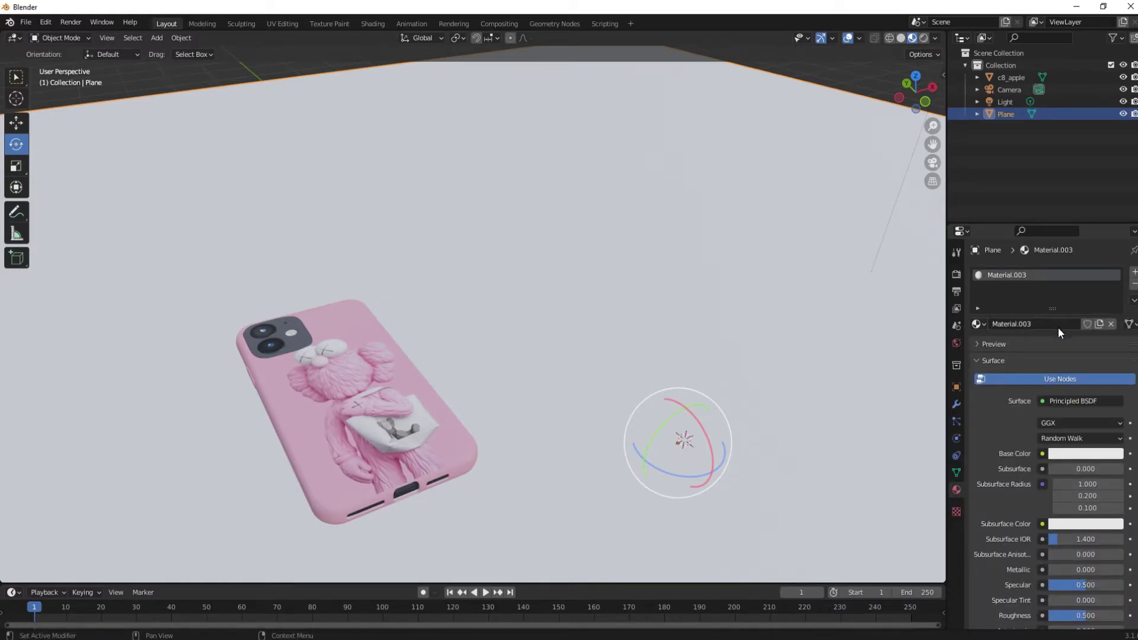
# Try a yellow-green base colour for the floor, then change it to pure red.
pyautogui.click(1071, 454)
pyautogui.moveTo(1058, 337)
pyautogui.mouseDown()
pyautogui.moveTo(1035, 307)
pyautogui.moveTo(1060, 293)
pyautogui.moveTo(1089, 317)
pyautogui.moveTo(1033, 333)
pyautogui.moveTo(1059, 323)
pyautogui.moveTo(1028, 302)
pyautogui.moveTo(1073, 286)
pyautogui.moveTo(1024, 295)
pyautogui.moveTo(1095, 336)
pyautogui.moveTo(1090, 297)
pyautogui.moveTo(1045, 282)
pyautogui.moveTo(1020, 308)
pyautogui.moveTo(1053, 279)
pyautogui.moveTo(1078, 280)
pyautogui.moveTo(1097, 302)
pyautogui.moveTo(1042, 283)
pyautogui.moveTo(1017, 325)
pyautogui.moveTo(1065, 363)
pyautogui.moveTo(1032, 343)
pyautogui.mouseUp()
pyautogui.press('Return')
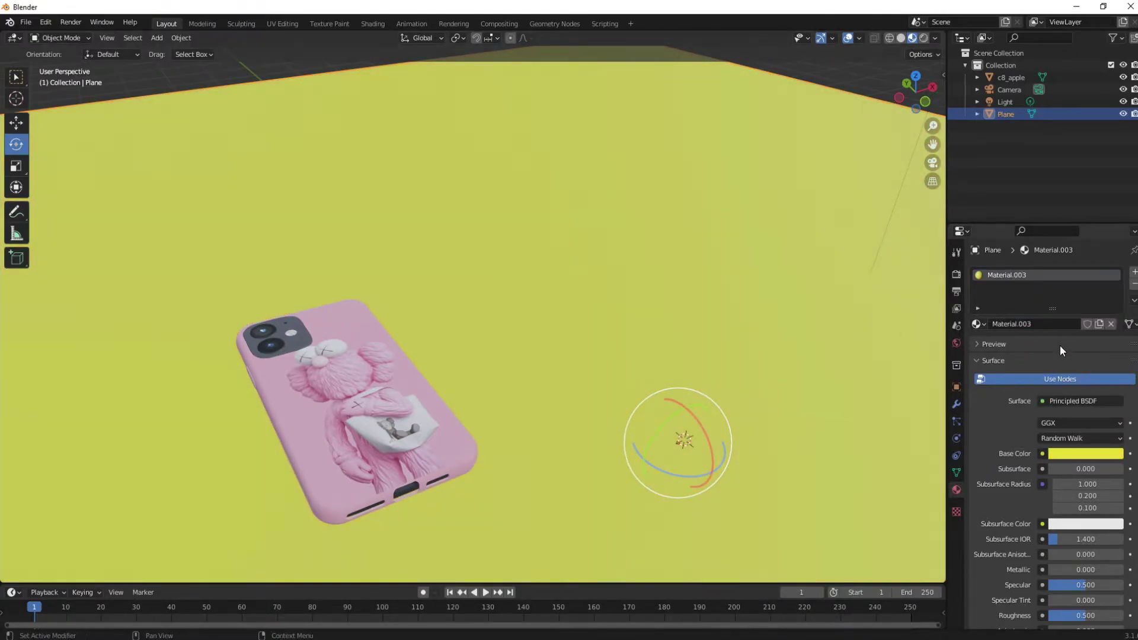
pyautogui.click(1095, 459)
pyautogui.moveTo(1096, 405); pyautogui.dragTo(1096, 411)
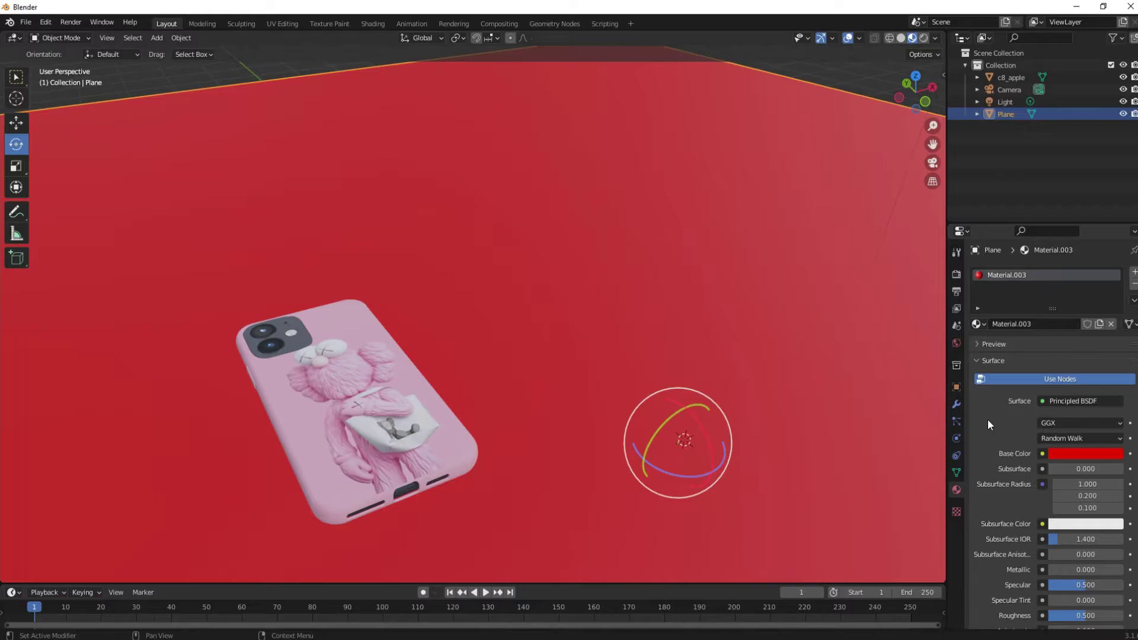
# Rotate the light slightly and lower the floor material's roughness for a glossier surface.
pyautogui.moveTo(668, 421); pyautogui.dragTo(658, 424)
pyautogui.moveTo(523, 305); pyautogui.dragTo(435, 351, button='middle')
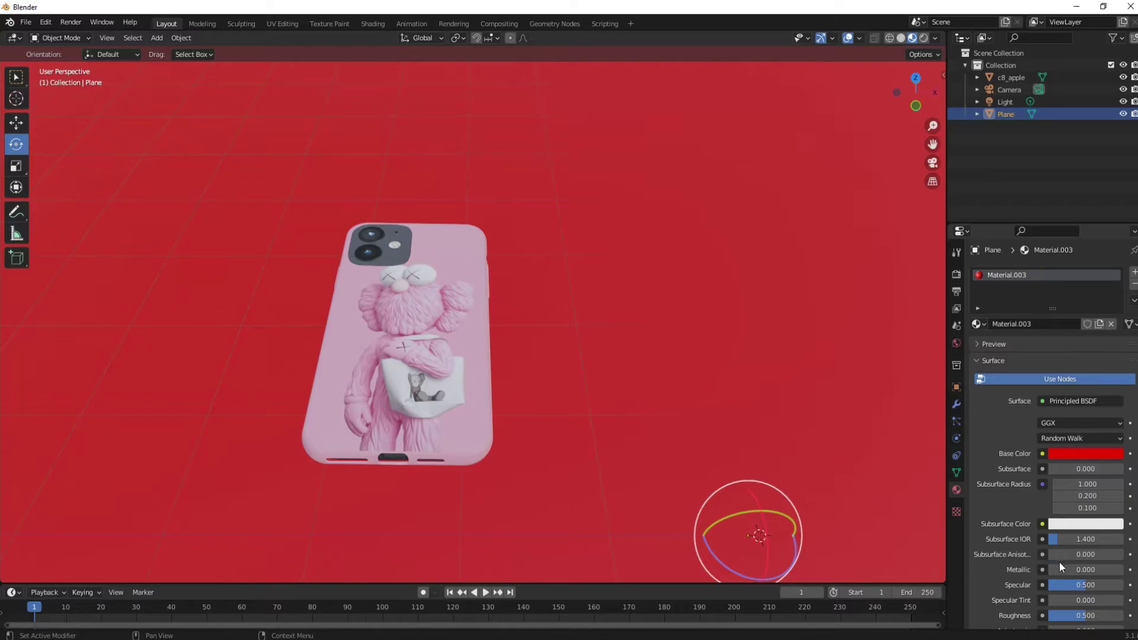
pyautogui.scroll(-2, 1058, 561)
pyautogui.moveTo(1062, 524)
pyautogui.mouseDown()
pyautogui.moveTo(1129, 522)
pyautogui.moveTo(1049, 521)
pyautogui.moveTo(1063, 521)
pyautogui.moveTo(1045, 511)
pyautogui.mouseUp()
pyautogui.scroll(-2, 1064, 556)
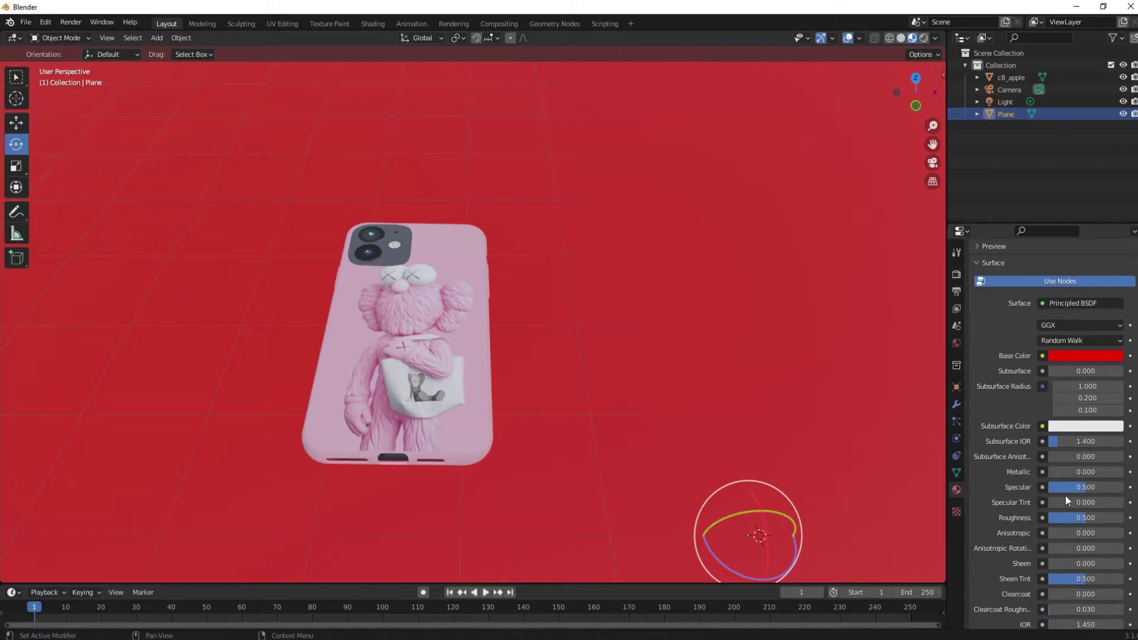
pyautogui.moveTo(1093, 517); pyautogui.dragTo(1055, 517)
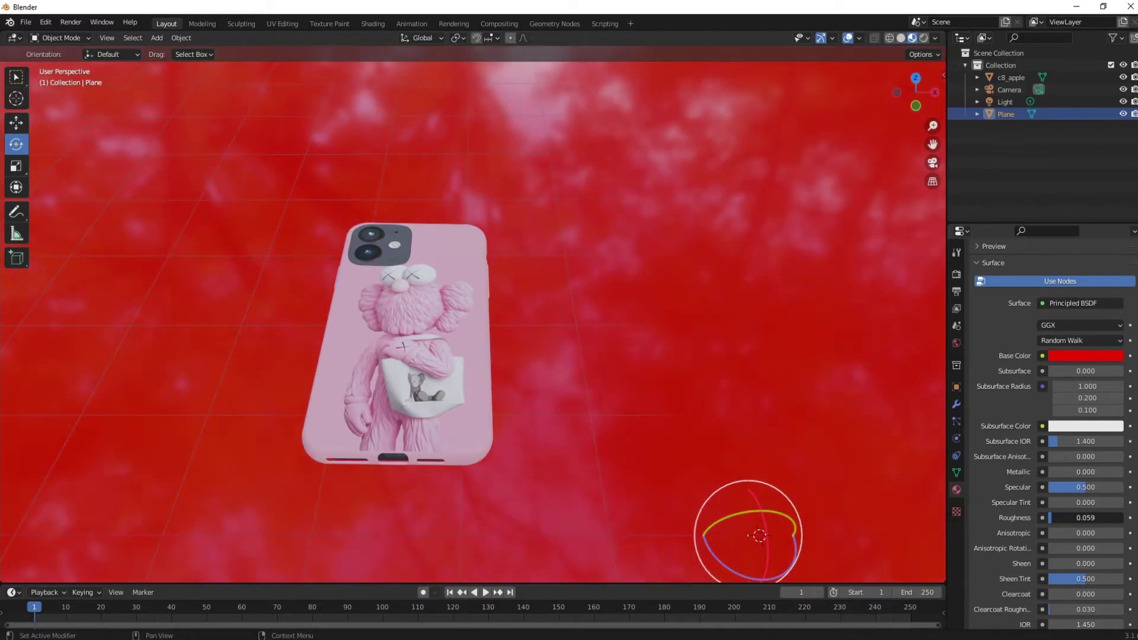
# Orbit and zoom to inspect the glossy floor and horizon, then call up the Add menu.
pyautogui.moveTo(738, 444); pyautogui.dragTo(169, 430, button='middle')
pyautogui.moveTo(168, 475); pyautogui.dragTo(273, 439, button='middle')
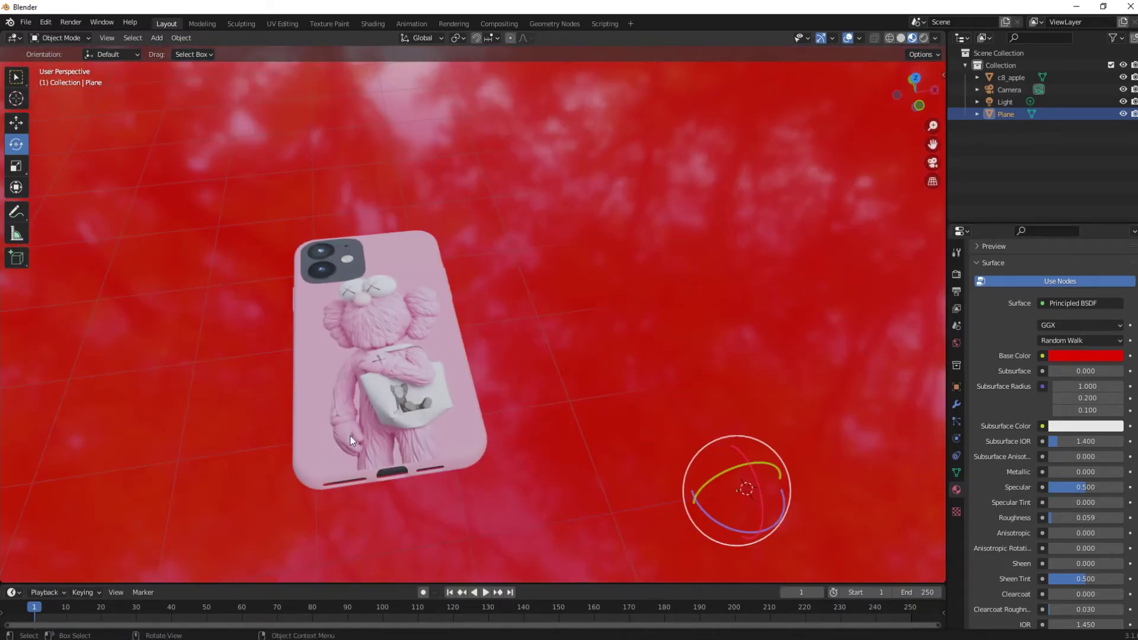
pyautogui.scroll(-2, 995, 495)
pyautogui.scroll(-3, 1056, 487)
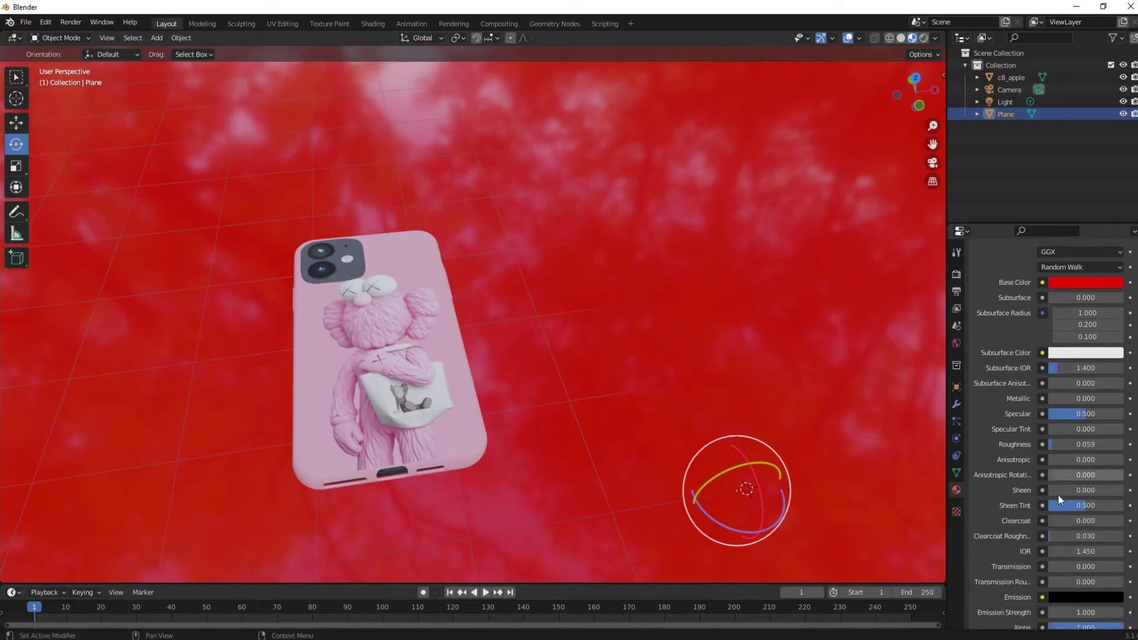
pyautogui.scroll(5, 1070, 515)
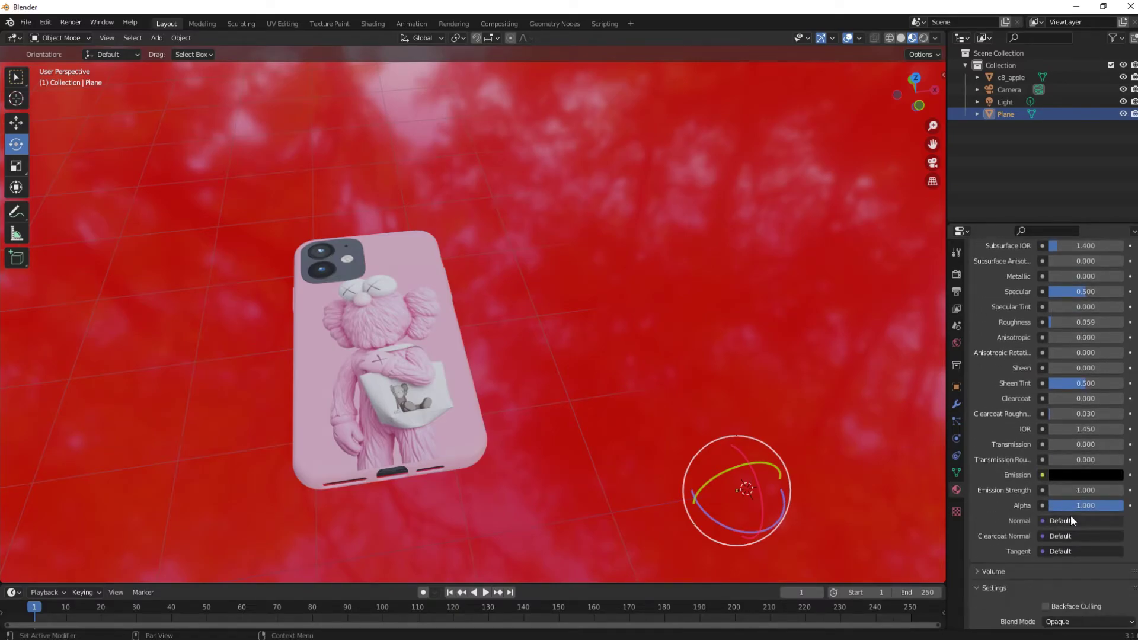
pyautogui.scroll(4, 1080, 502)
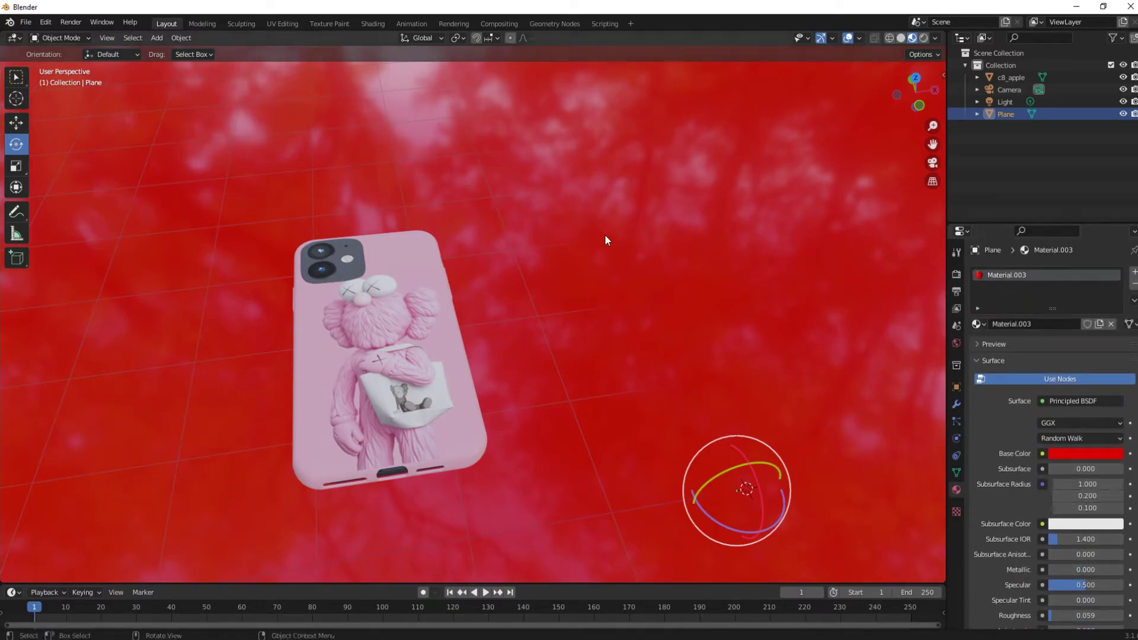
pyautogui.scroll(5, 648, 368)
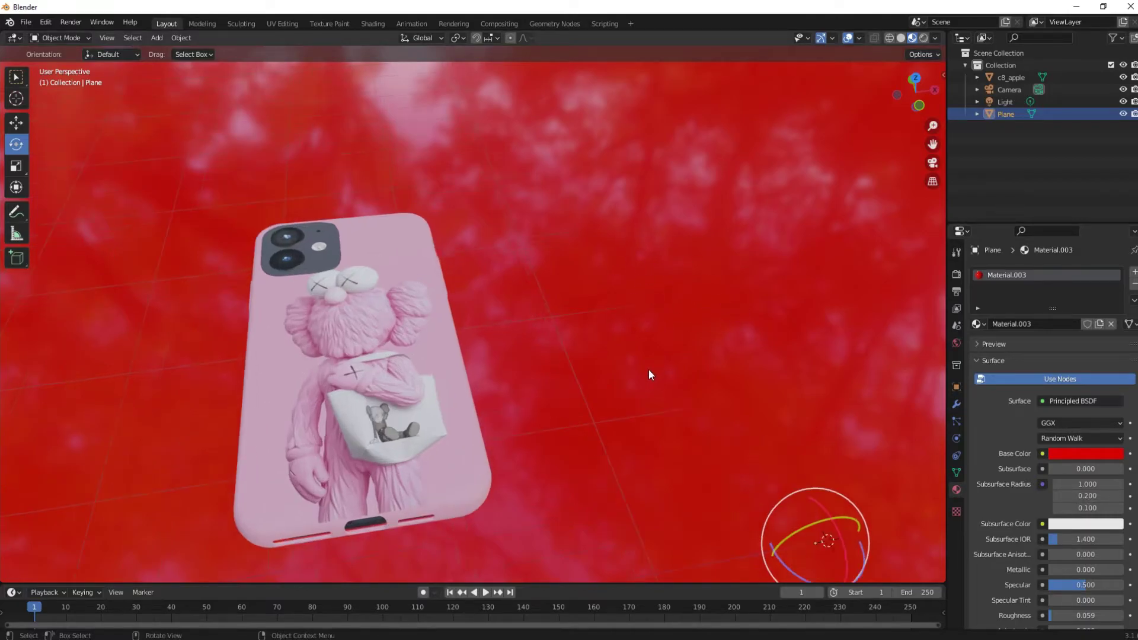
pyautogui.moveTo(648, 368); pyautogui.dragTo(634, 320, button='middle')
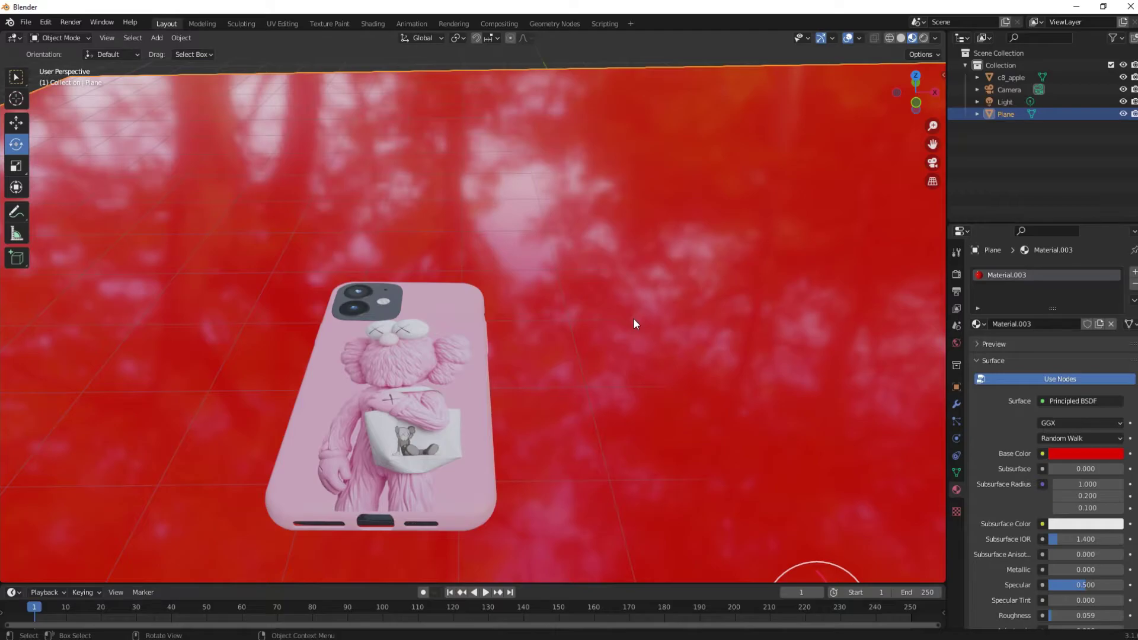
pyautogui.scroll(-2, 634, 319)
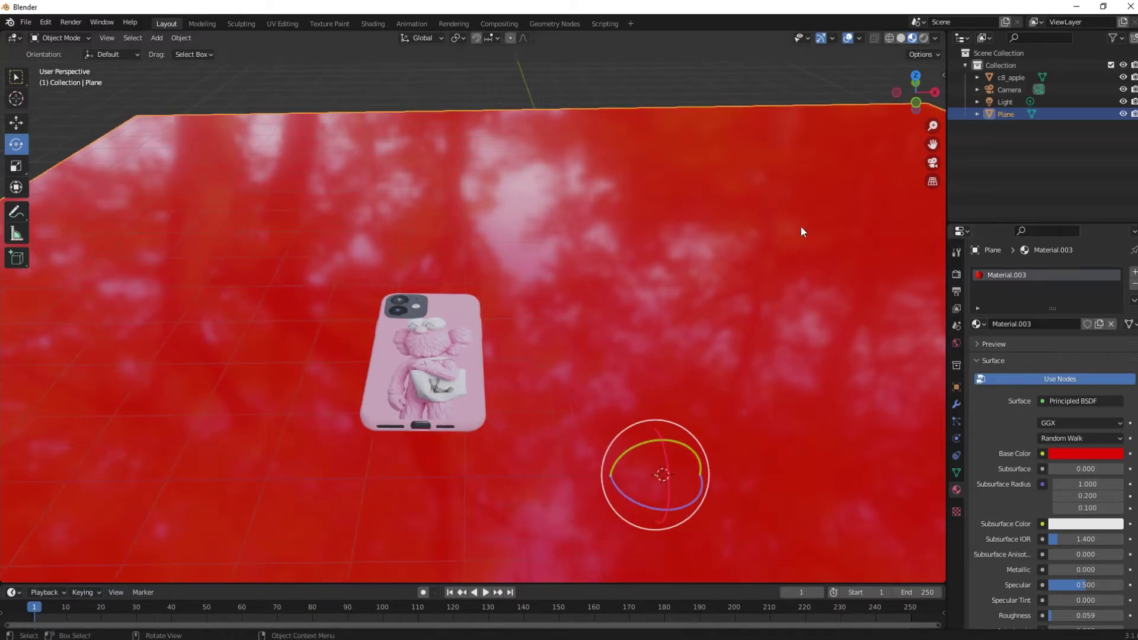
pyautogui.hotkey('shift', 'a')
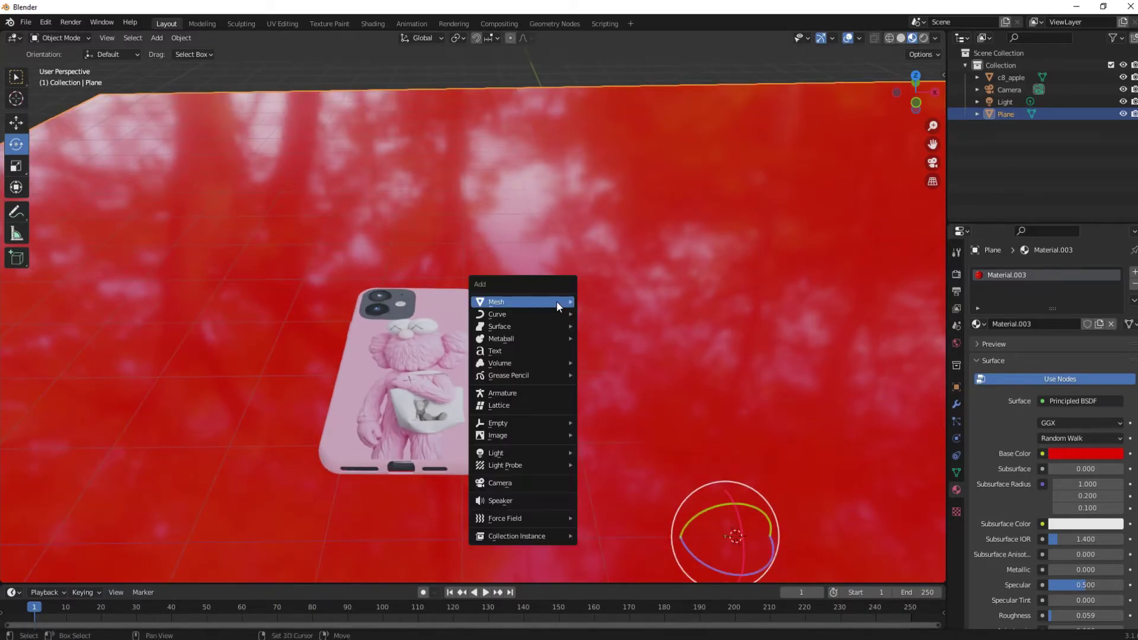
# Add a Point light to the scene from the Light submenu.
pyautogui.moveTo(553, 304)
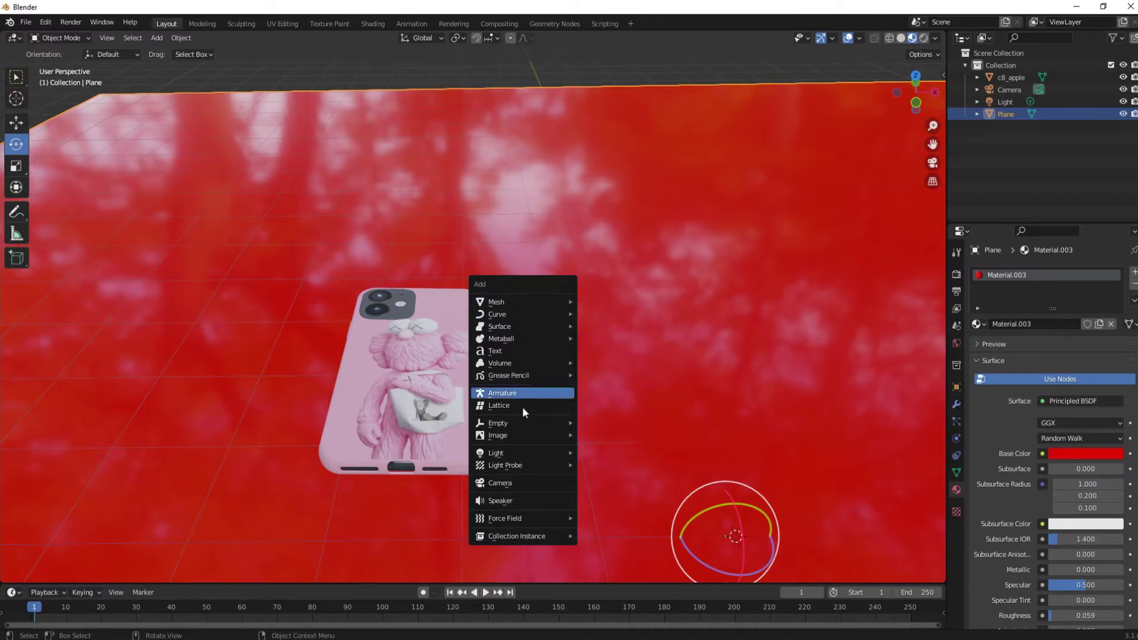
pyautogui.moveTo(536, 454)
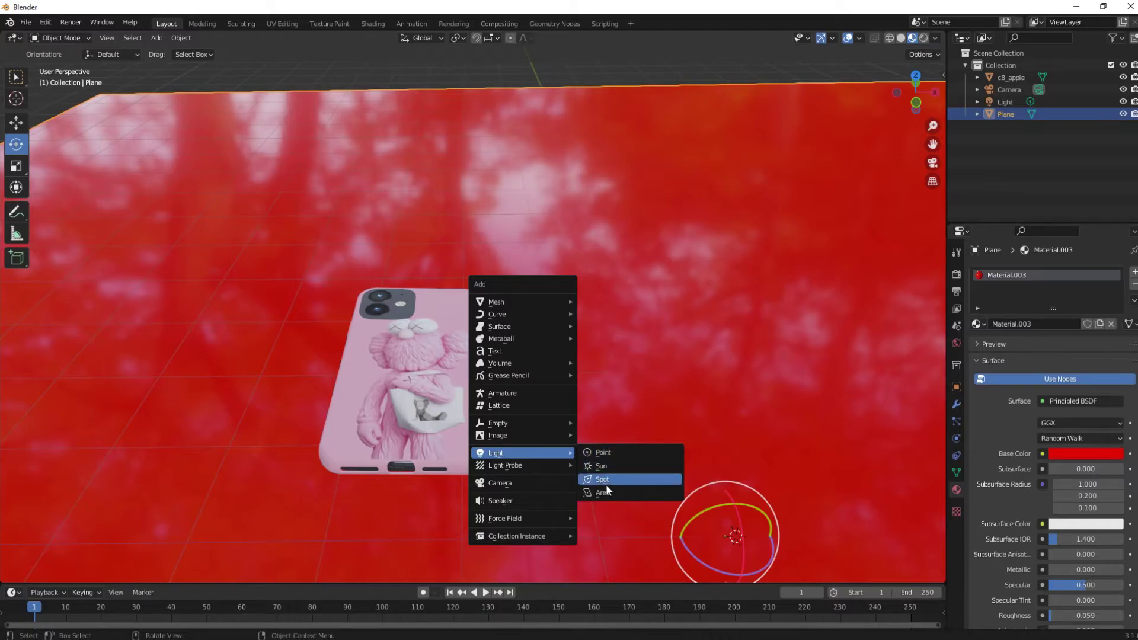
pyautogui.click(621, 453)
pyautogui.moveTo(622, 452); pyautogui.dragTo(111, 58, button='middle')
# Raise the point light and move it over the phone's top, then preview in rendered shading.
pyautogui.click(16, 122)
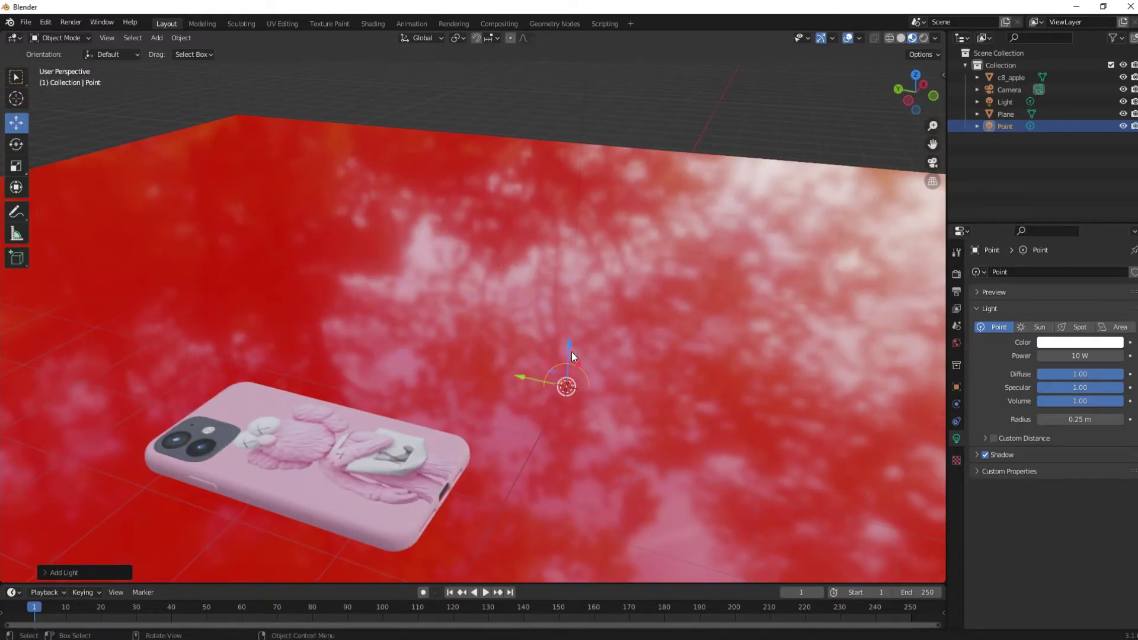
pyautogui.moveTo(570, 350); pyautogui.dragTo(573, 248)
pyautogui.moveTo(668, 314); pyautogui.dragTo(713, 281, button='middle')
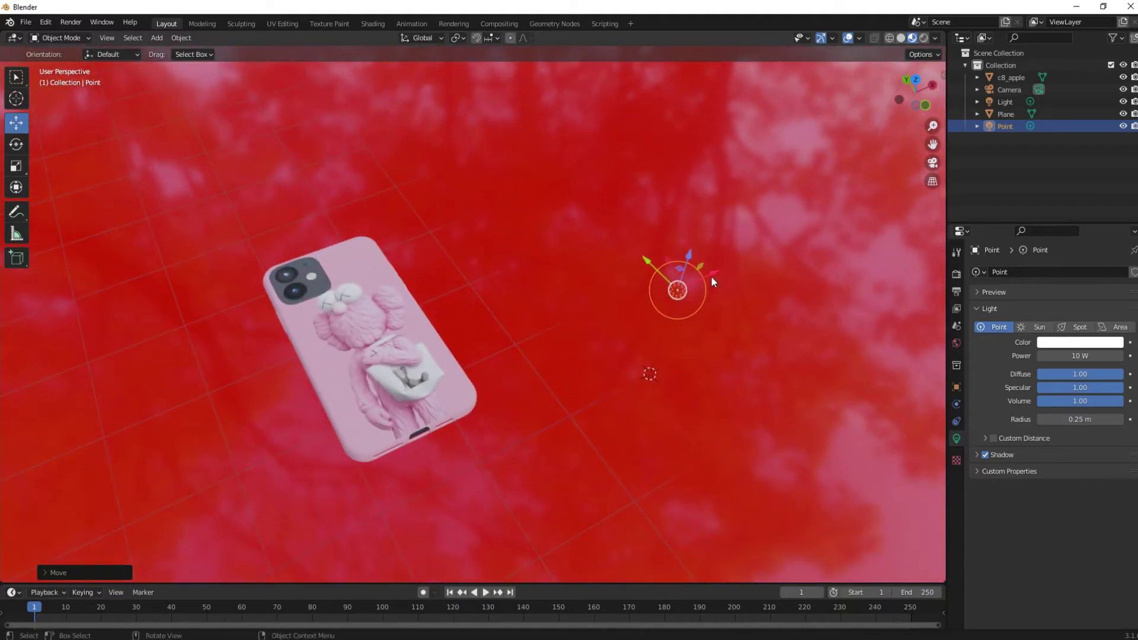
pyautogui.moveTo(713, 282); pyautogui.dragTo(517, 371)
pyautogui.moveTo(518, 372); pyautogui.dragTo(545, 364, button='middle')
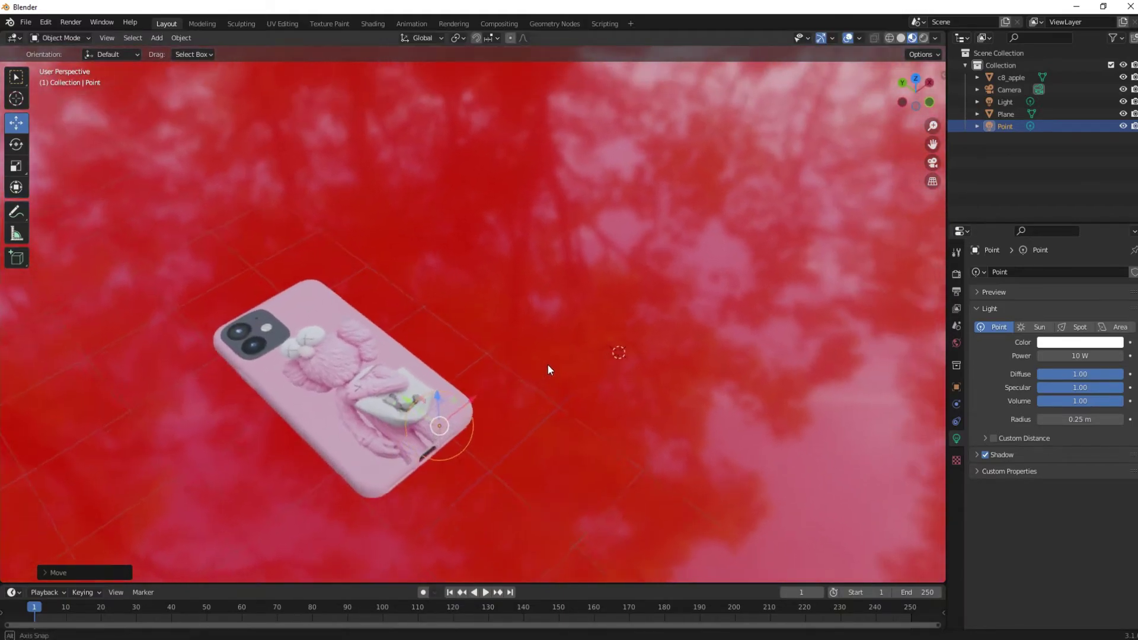
pyautogui.moveTo(413, 403); pyautogui.dragTo(149, 332)
pyautogui.moveTo(149, 332); pyautogui.dragTo(634, 246, button='middle')
pyautogui.moveTo(714, 191); pyautogui.dragTo(698, 205)
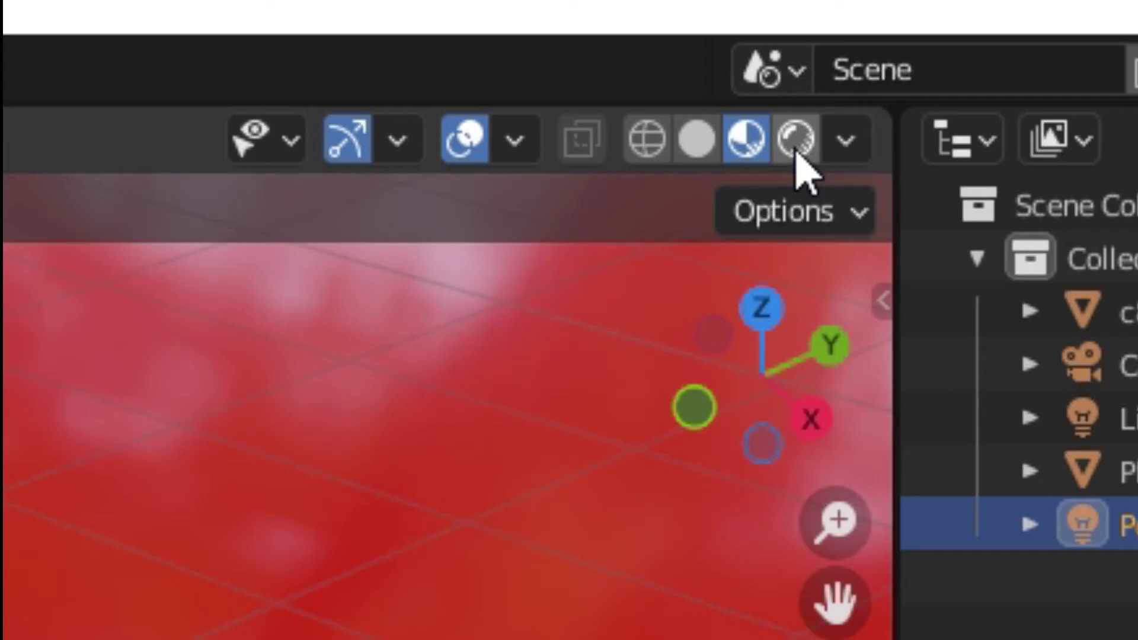
pyautogui.click(795, 143)
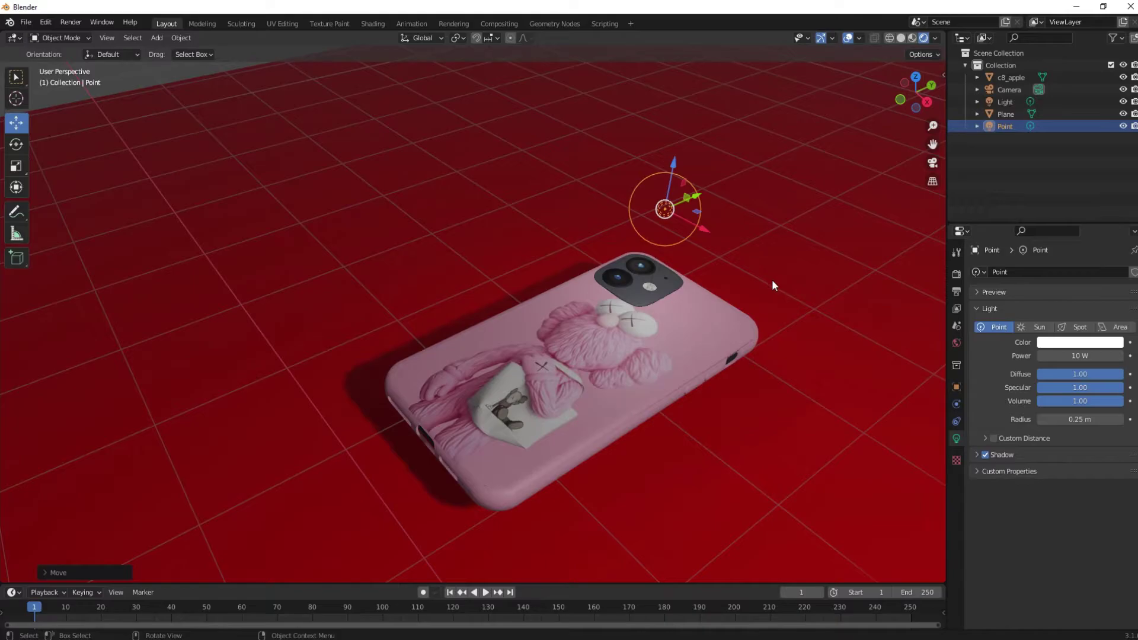
# Start sliding the light along Y, cancel the move, and orbit around the phone.
pyautogui.moveTo(795, 289)
pyautogui.mouseDown(button='middle')
pyautogui.moveTo(856, 317)
pyautogui.moveTo(806, 284)
pyautogui.mouseUp(button='middle')
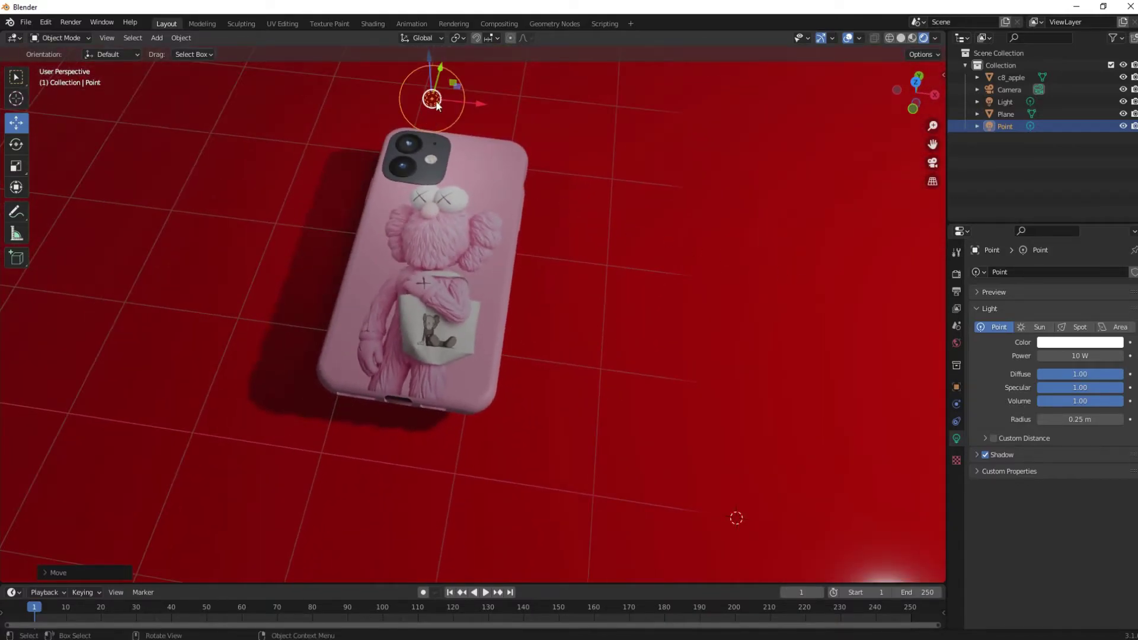
pyautogui.moveTo(440, 80); pyautogui.dragTo(485, 123)
pyautogui.press('Escape')
pyautogui.moveTo(650, 228); pyautogui.dragTo(540, 205, button='middle')
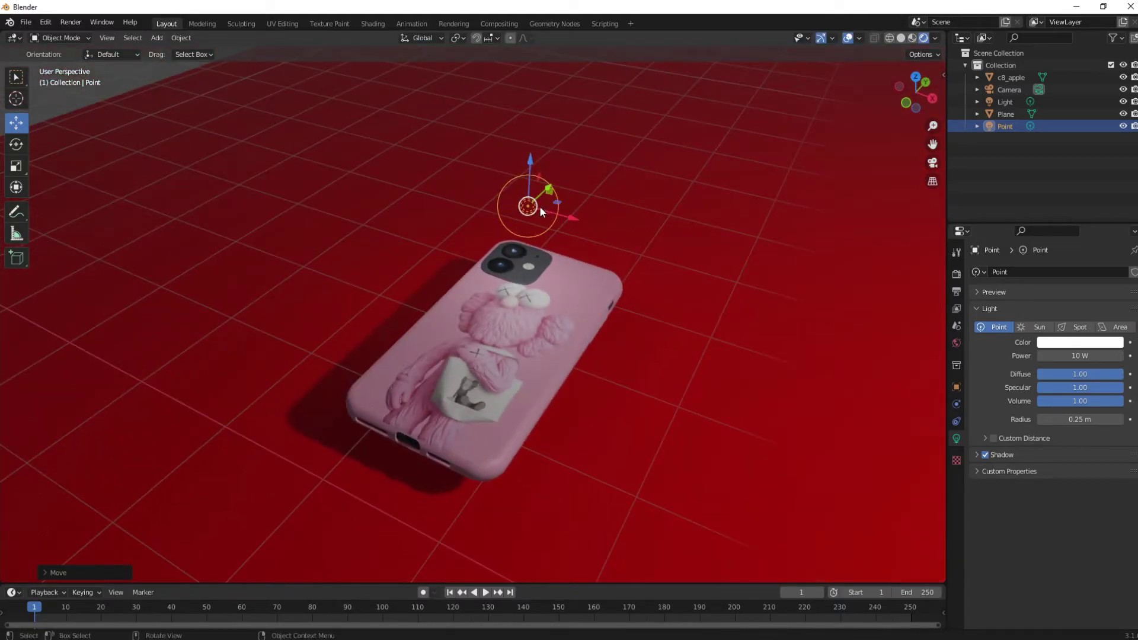
# Duplicate the point light with Ctrl+C/Ctrl+V and place the copy down-left, slightly lower.
pyautogui.hotkey('ctrl', 'c')
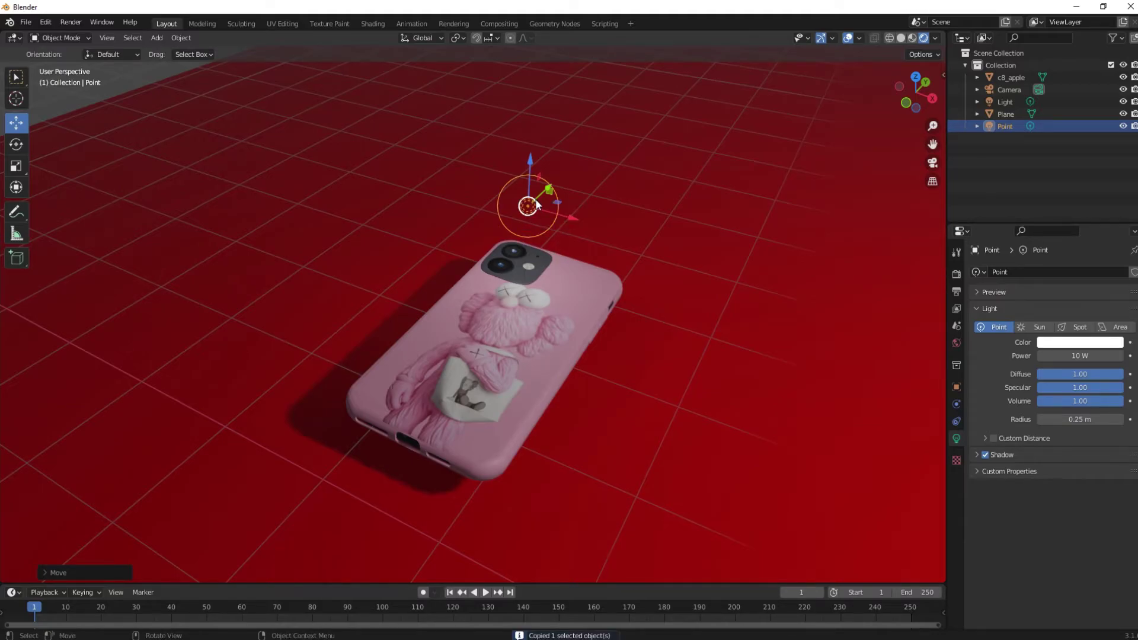
pyautogui.press('ctrl')
pyautogui.hotkey('ctrl', 'v')
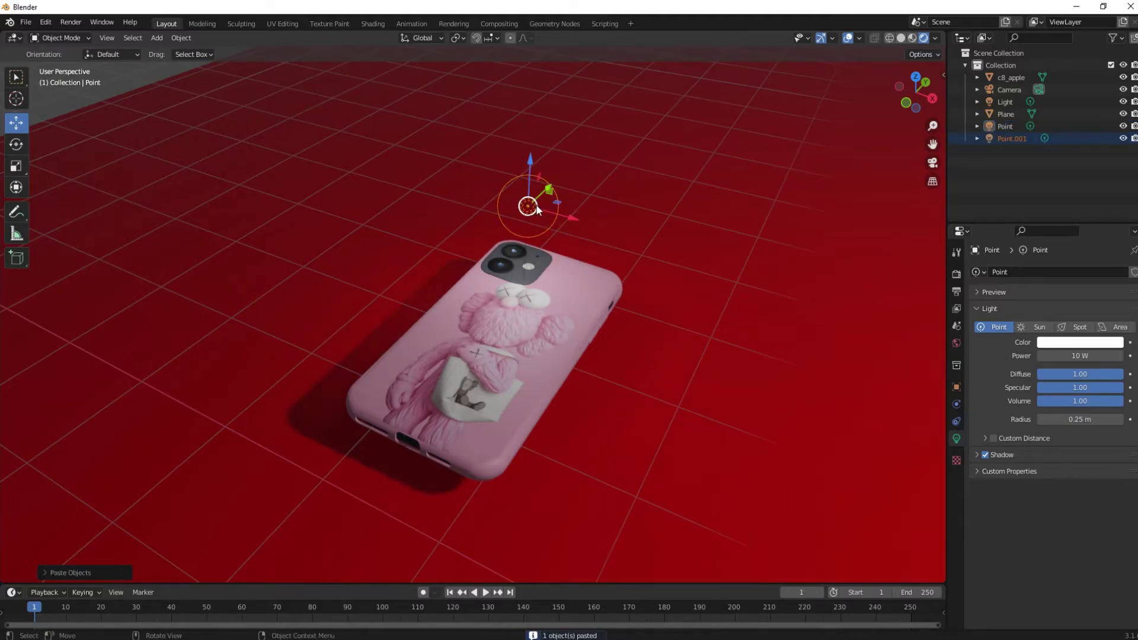
pyautogui.moveTo(536, 208); pyautogui.dragTo(623, 243)
pyautogui.moveTo(623, 243); pyautogui.dragTo(554, 133, button='middle')
pyautogui.moveTo(553, 127); pyautogui.dragTo(581, 161)
pyautogui.moveTo(580, 161); pyautogui.dragTo(603, 187, button='middle')
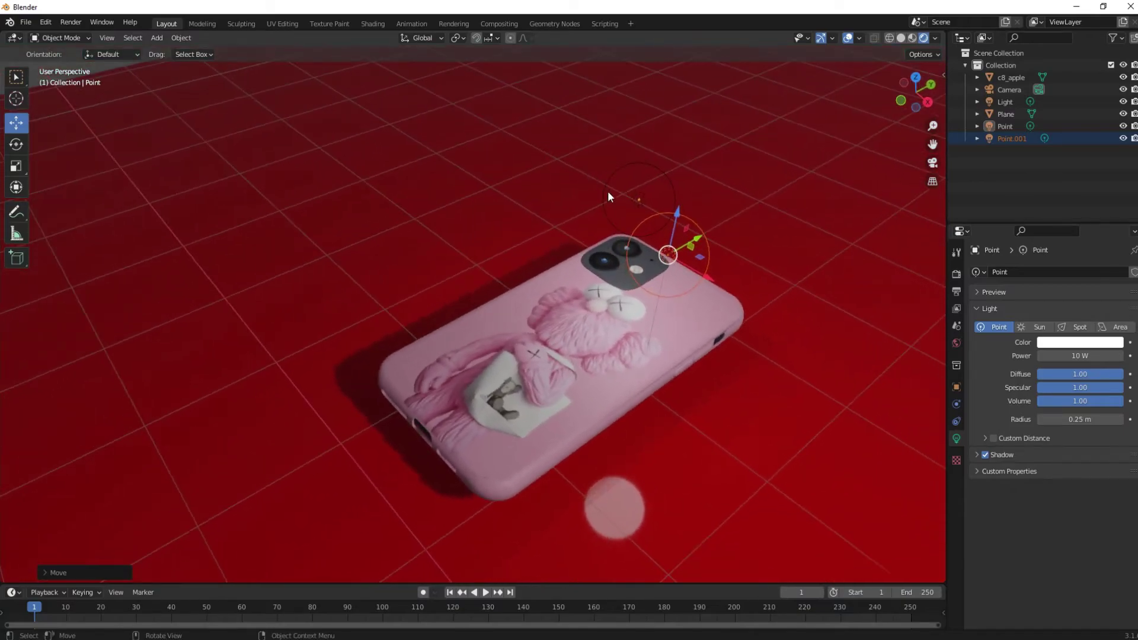
# Paste two more point light copies, moving one over the phone's centre.
pyautogui.hotkey('ctrl', 'c')
pyautogui.hotkey('ctrl', 'v')
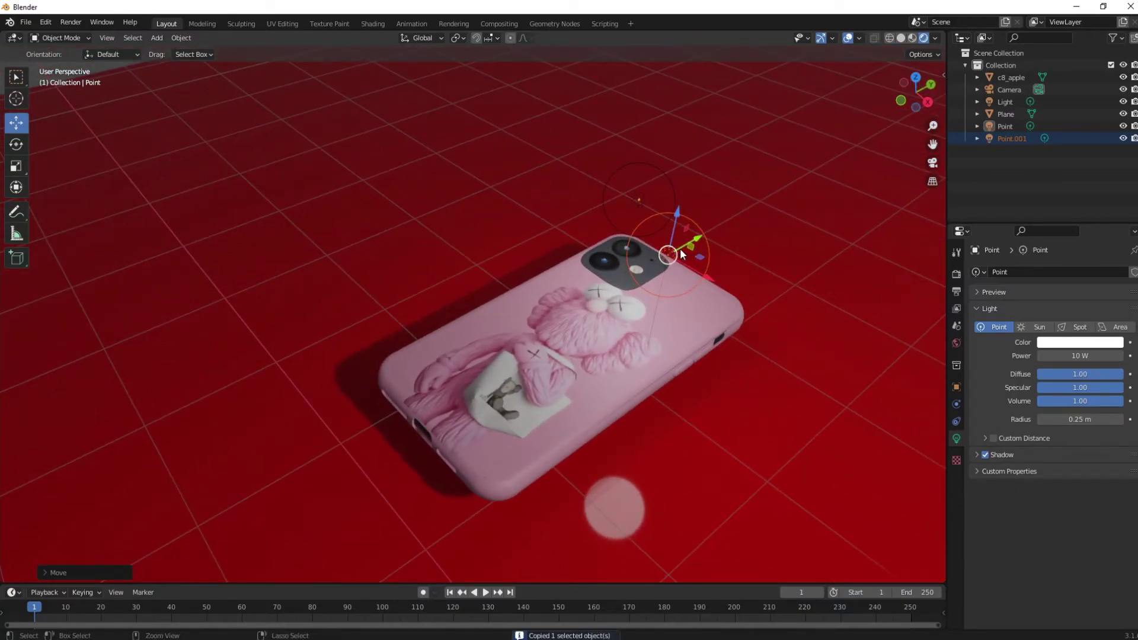
pyautogui.moveTo(685, 253); pyautogui.dragTo(493, 319)
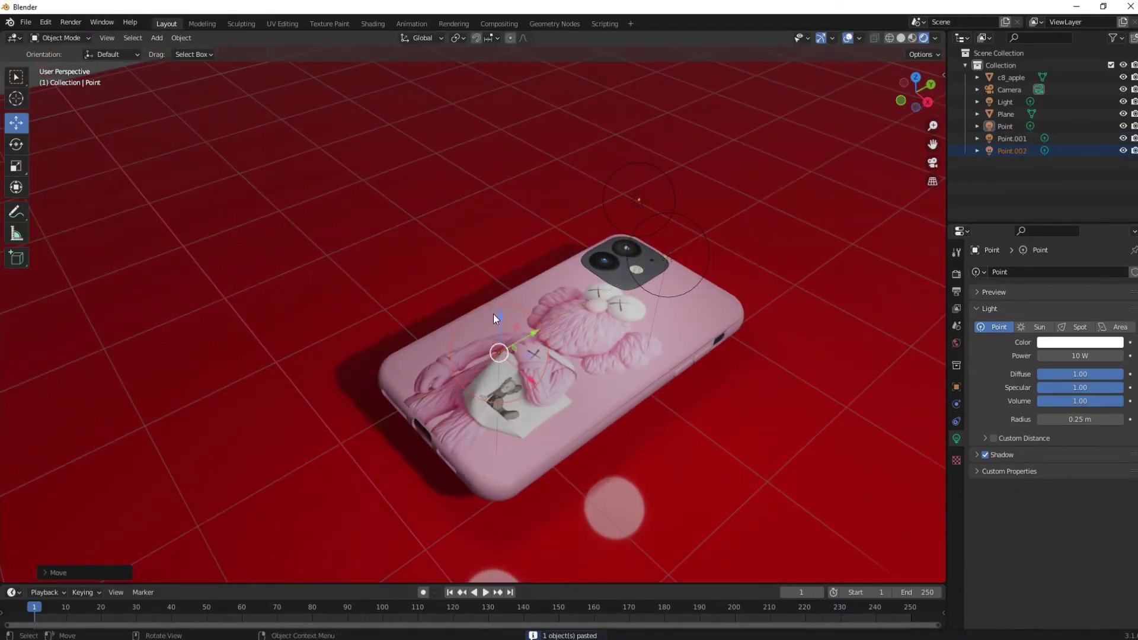
pyautogui.hotkey('ctrl', 'v')
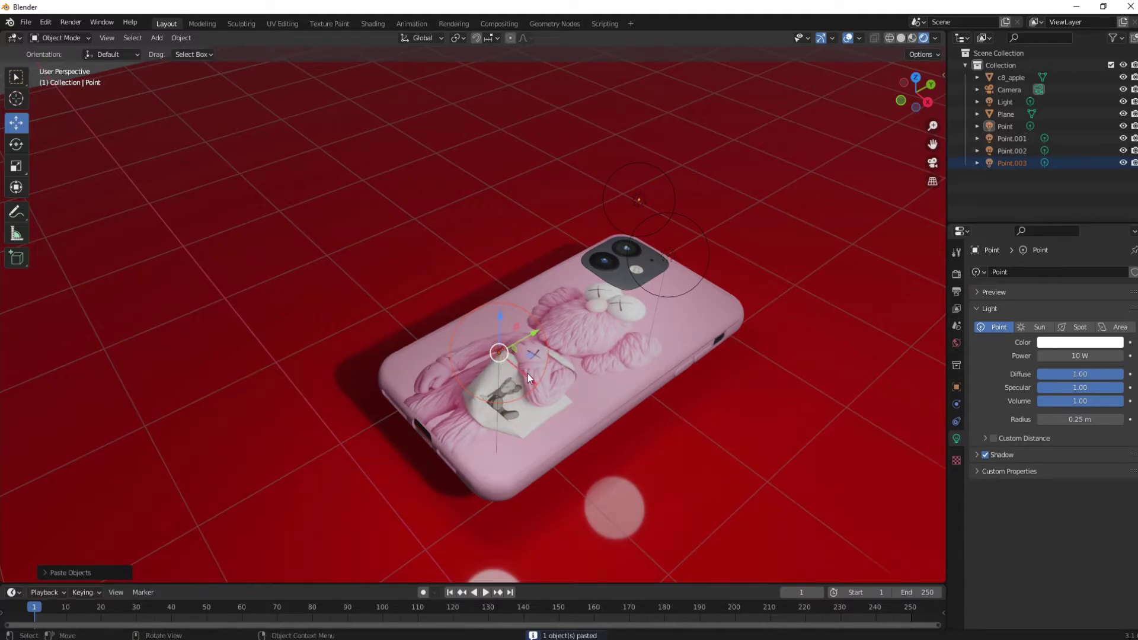
pyautogui.moveTo(527, 374); pyautogui.dragTo(633, 323, button='middle')
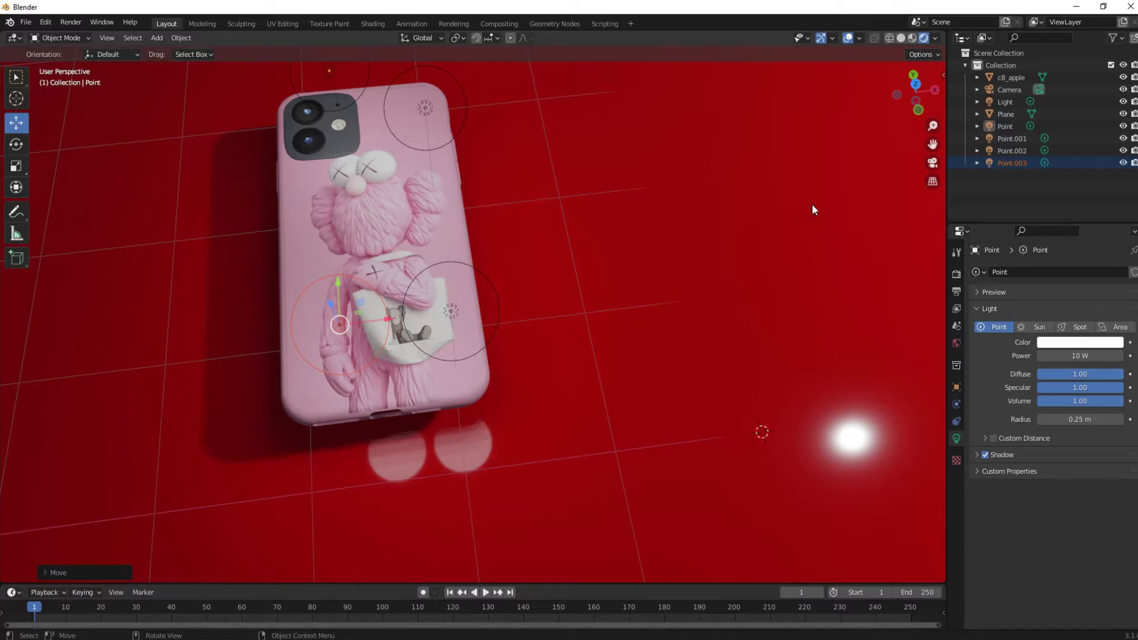
# Select the red floor plane and look through the Properties tabs, including World and Constraints.
pyautogui.click(954, 349)
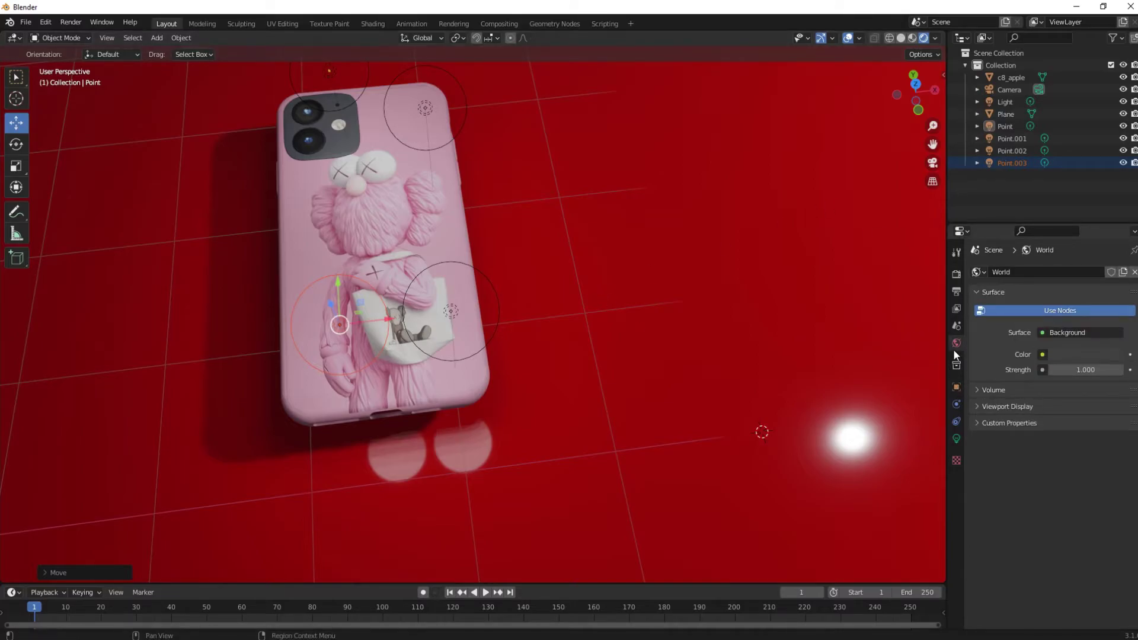
pyautogui.click(956, 422)
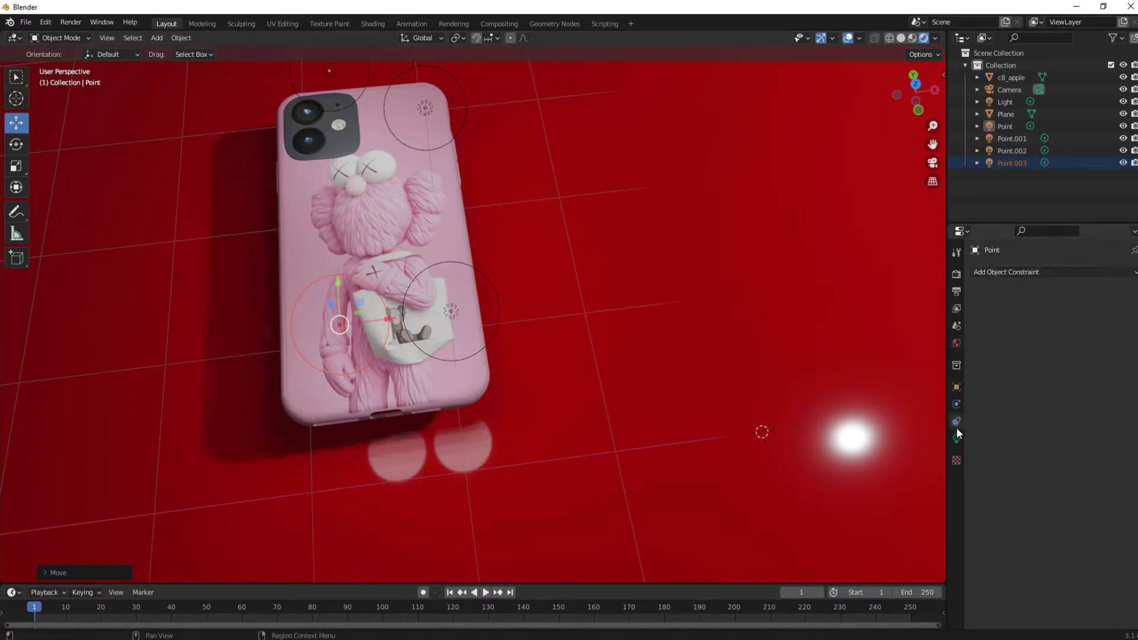
pyautogui.click(956, 438)
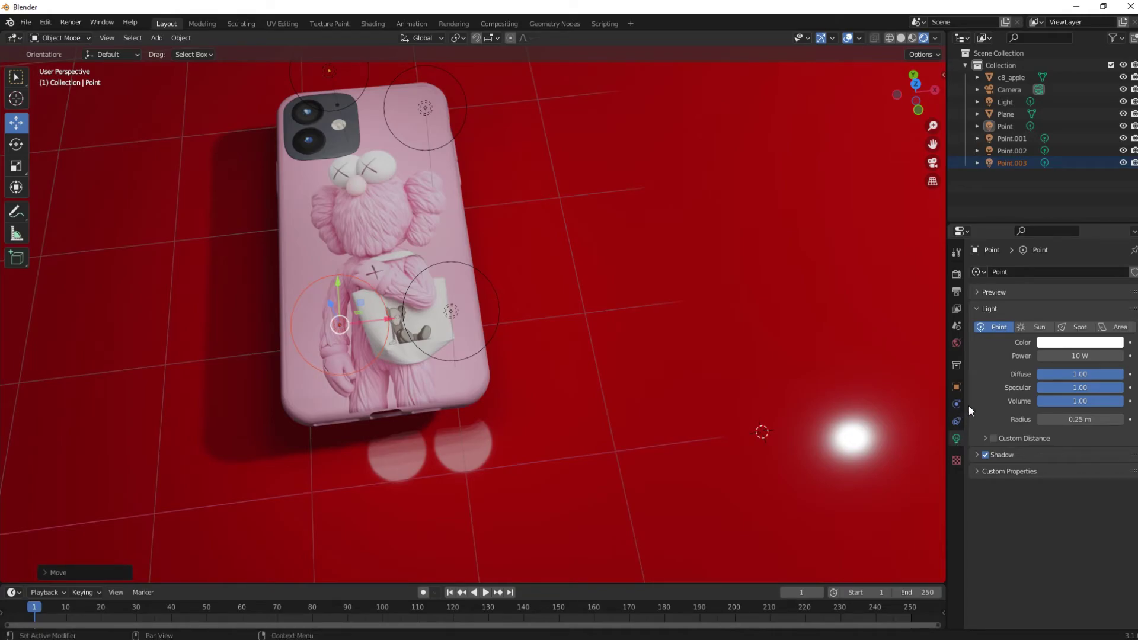
pyautogui.click(25, 82)
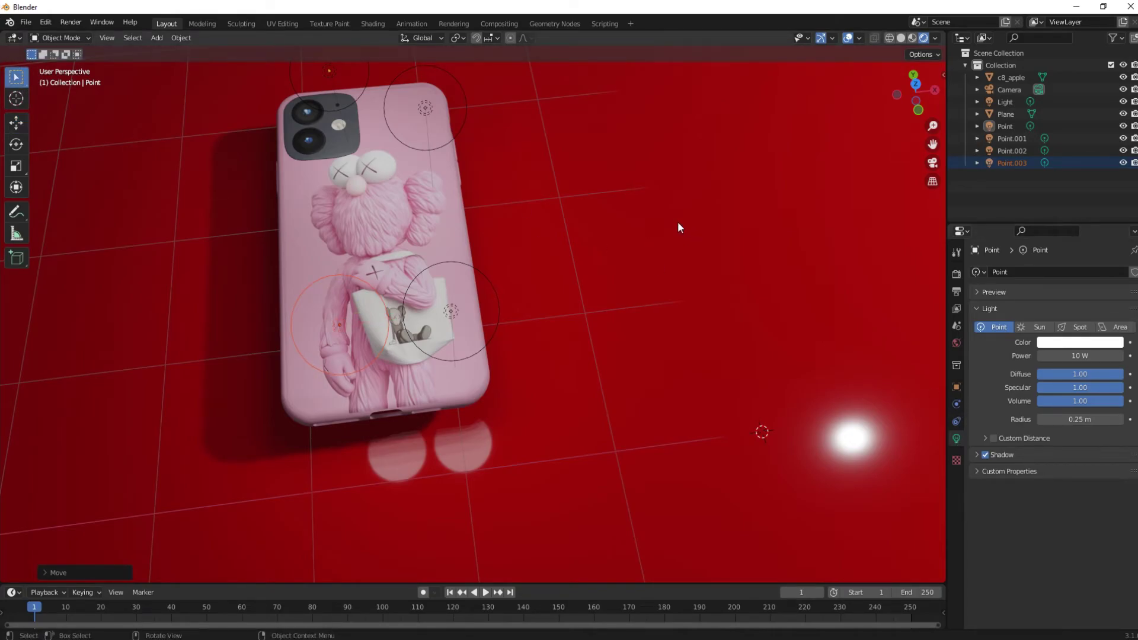
pyautogui.click(677, 223)
pyautogui.click(955, 490)
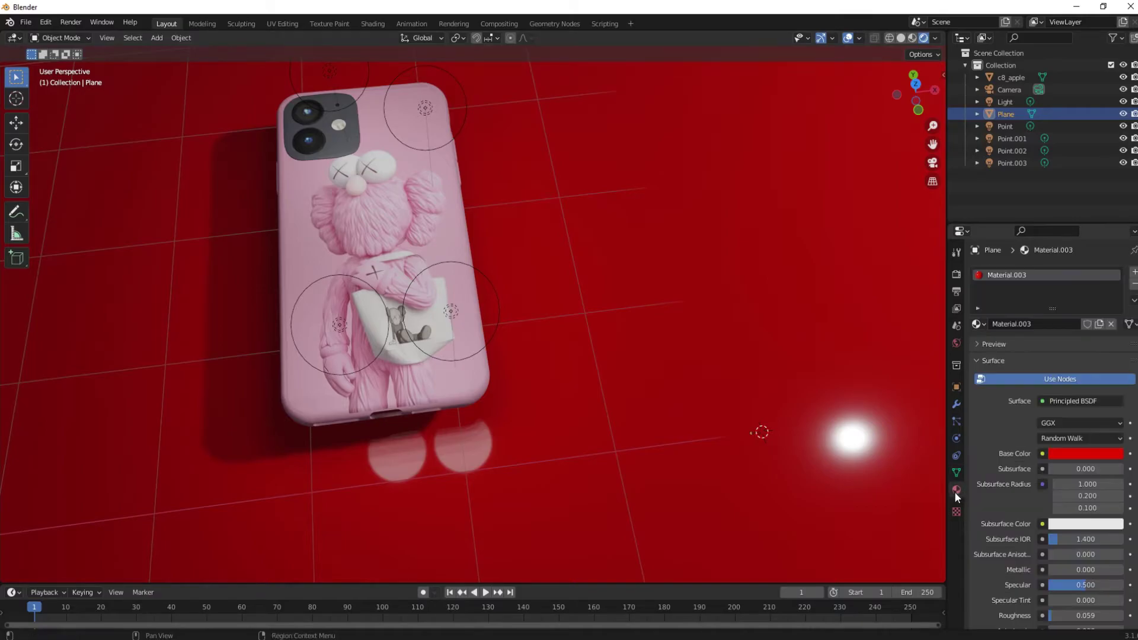
pyautogui.click(956, 455)
pyautogui.click(956, 436)
pyautogui.click(956, 404)
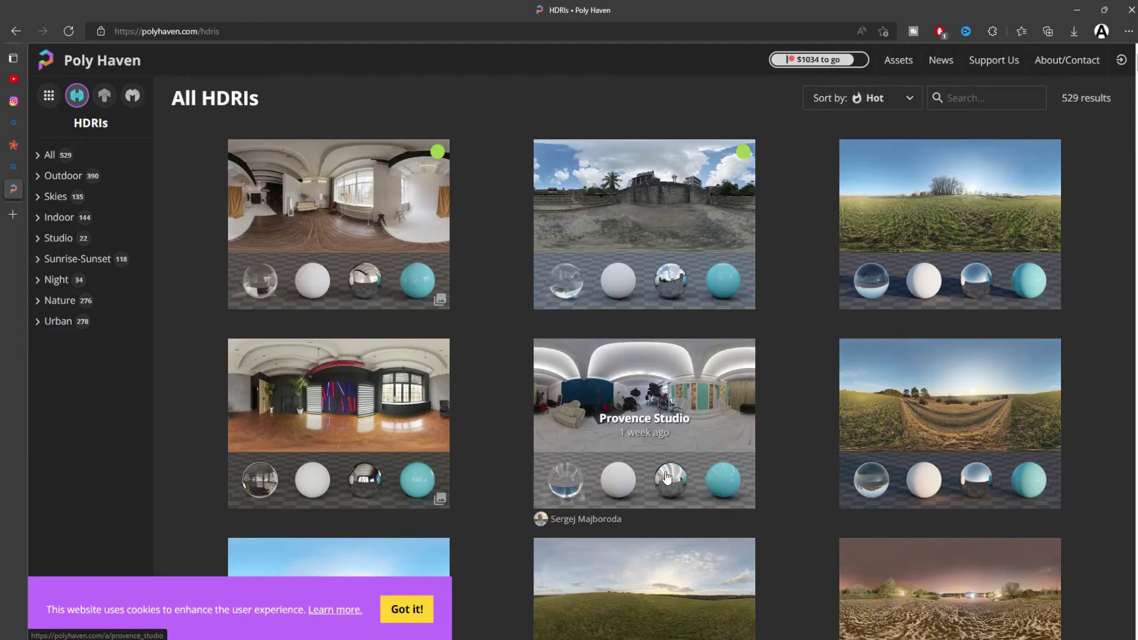
# Download Poly Haven's Sandsloot HDRI at 8K resolution as sandsloot_8k.exr.
pyautogui.scroll(-7, 489, 509)
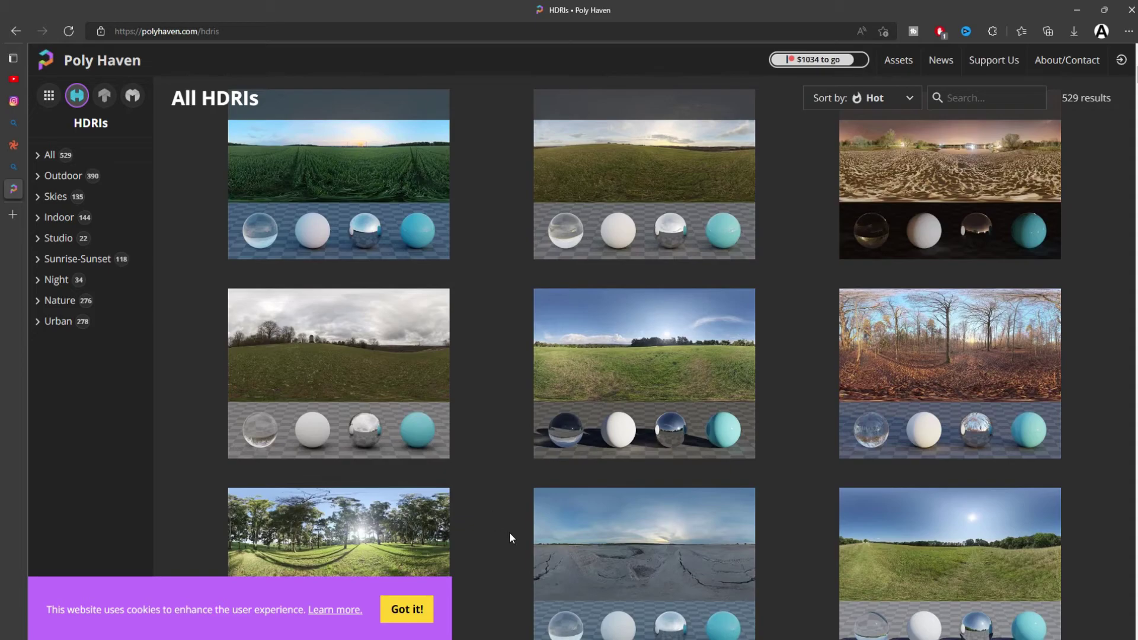
pyautogui.scroll(4, 510, 537)
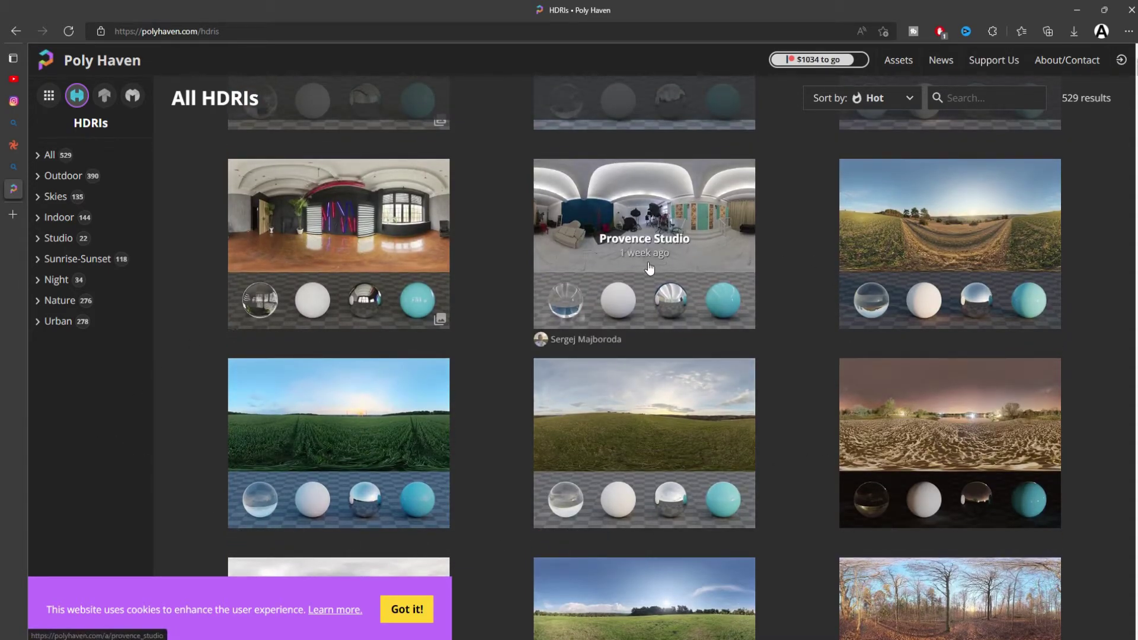
pyautogui.click(943, 472)
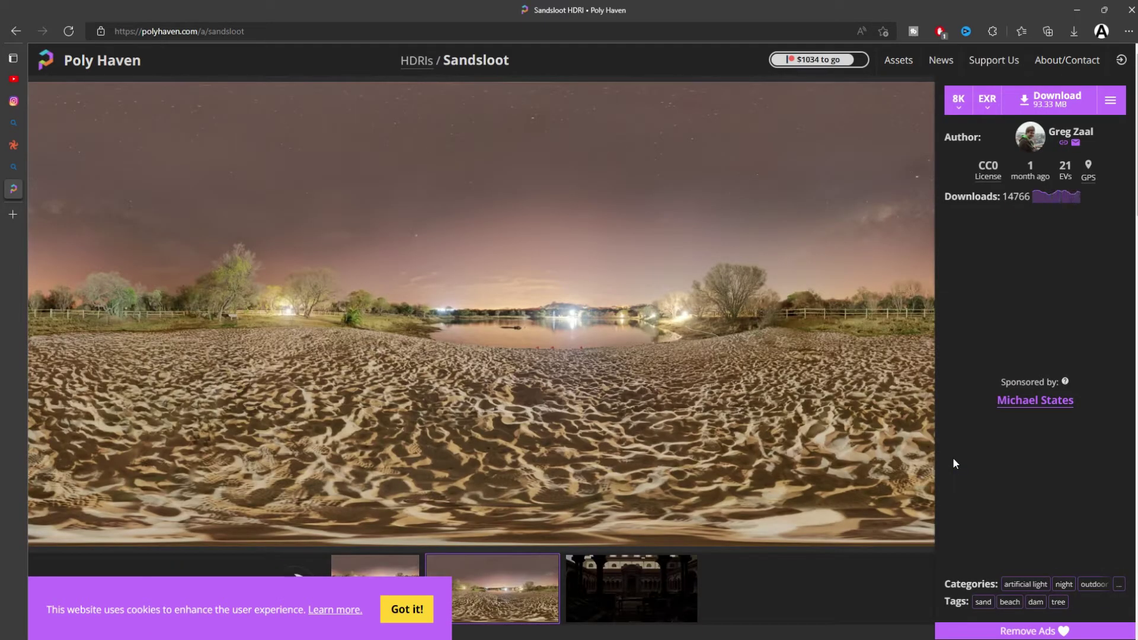
pyautogui.click(958, 99)
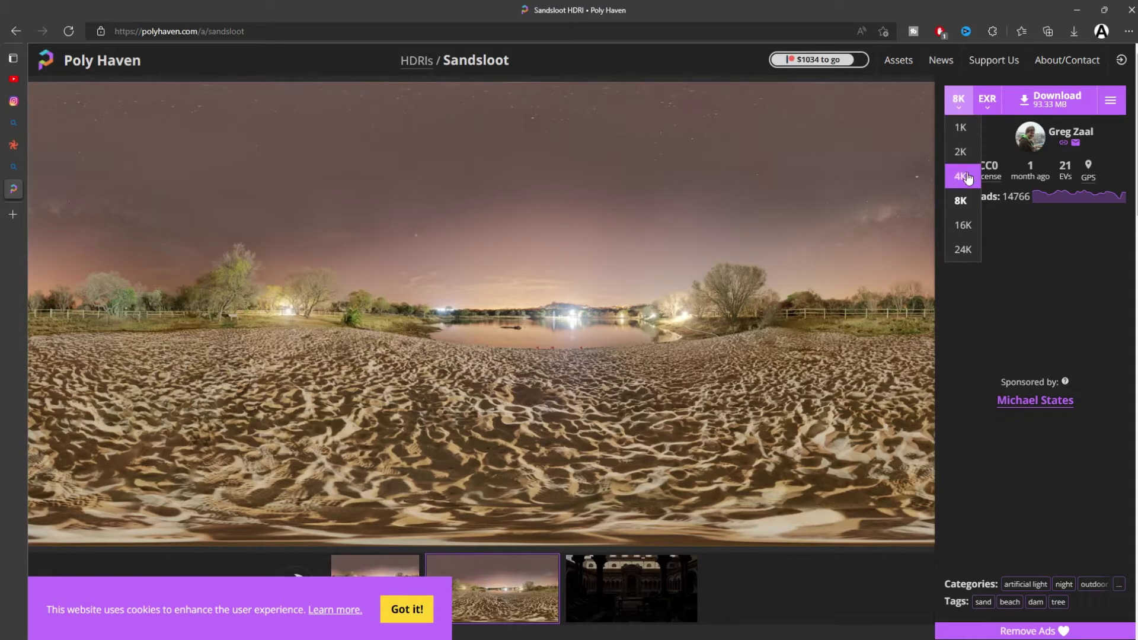
pyautogui.click(971, 210)
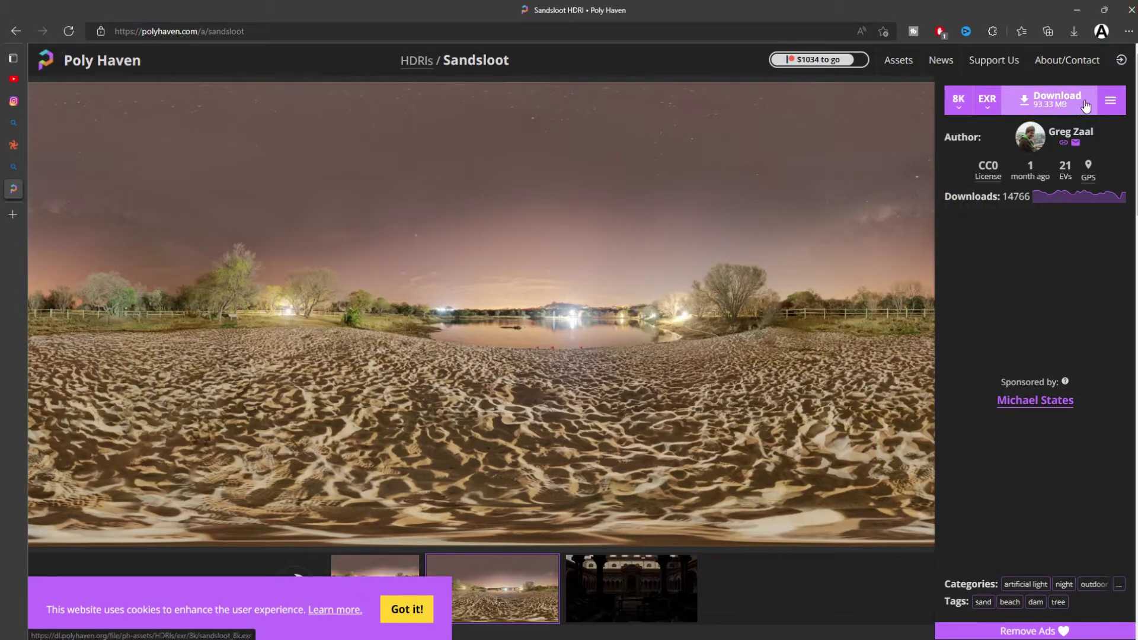
pyautogui.click(1028, 103)
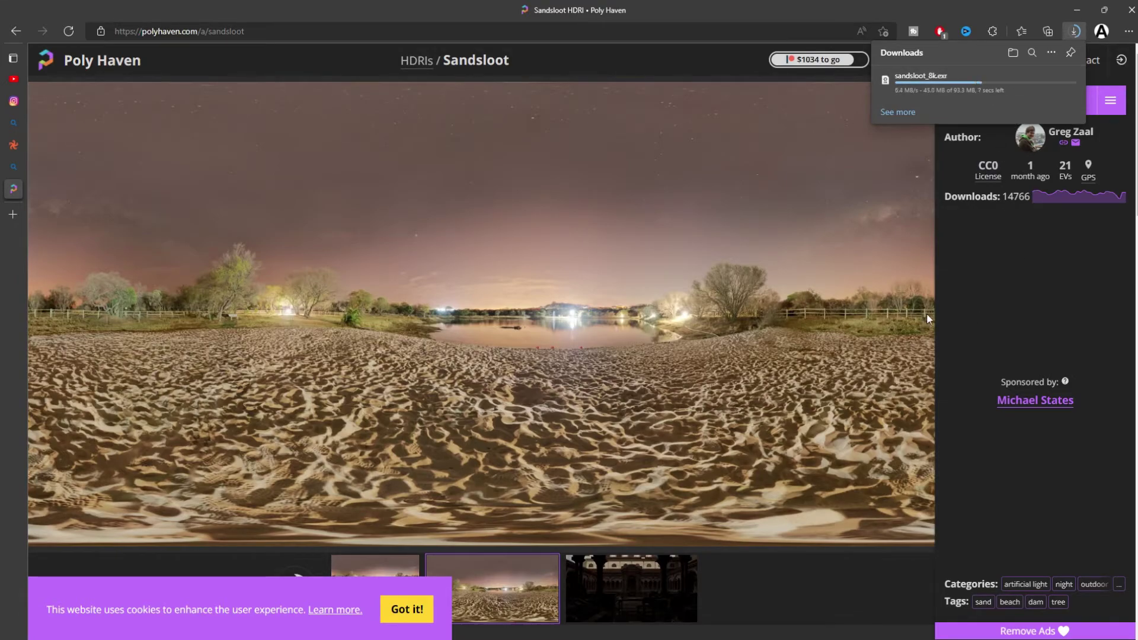
pyautogui.moveTo(954, 86)
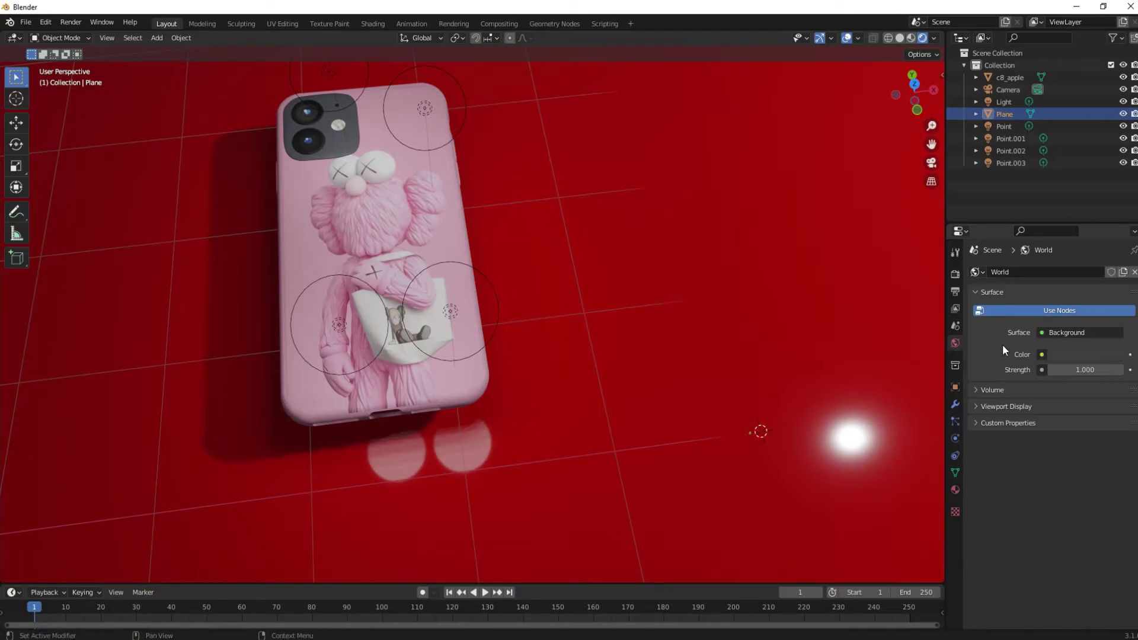
# Set the World colour to an Environment Texture and load sandsloot_8k.exr.
pyautogui.click(1041, 355)
pyautogui.click(1041, 355)
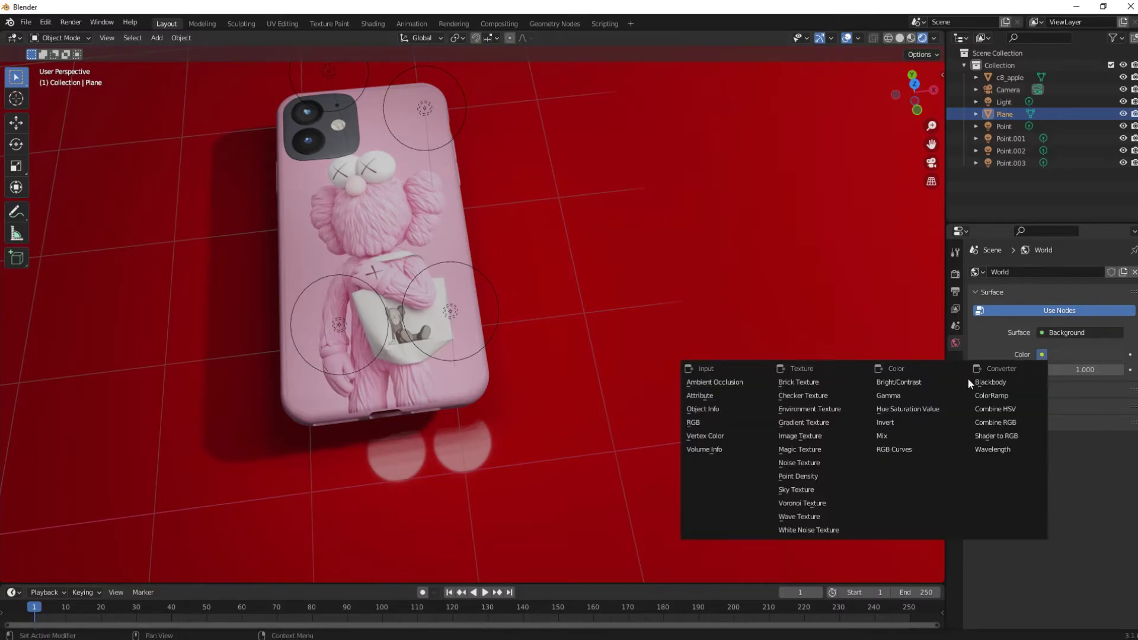
pyautogui.click(837, 410)
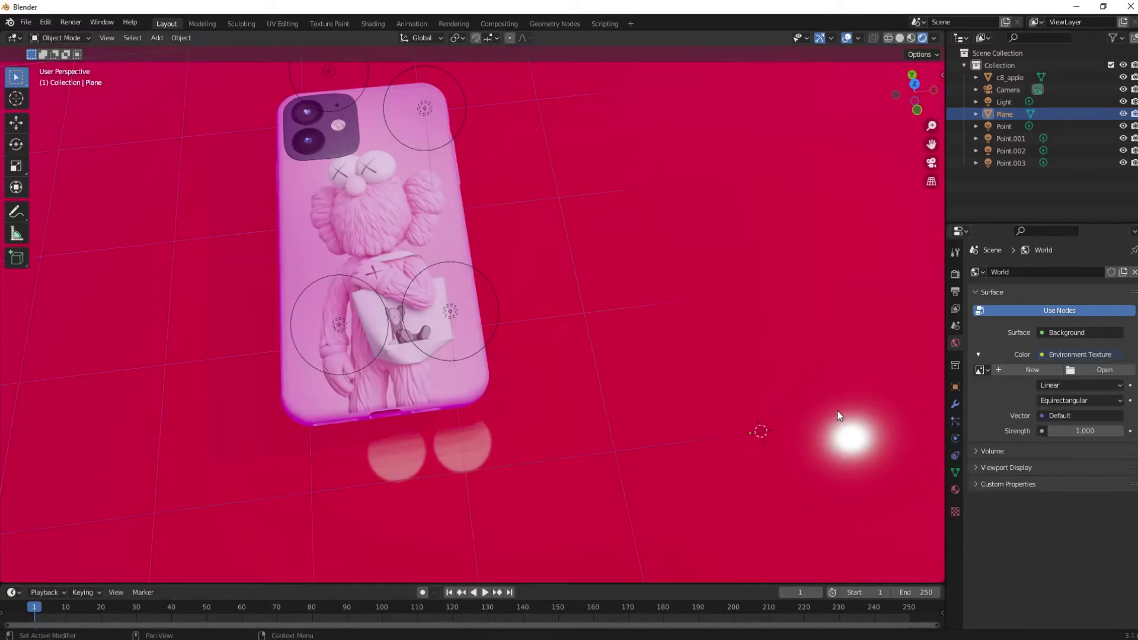
pyautogui.moveTo(841, 404); pyautogui.dragTo(728, 385, button='middle')
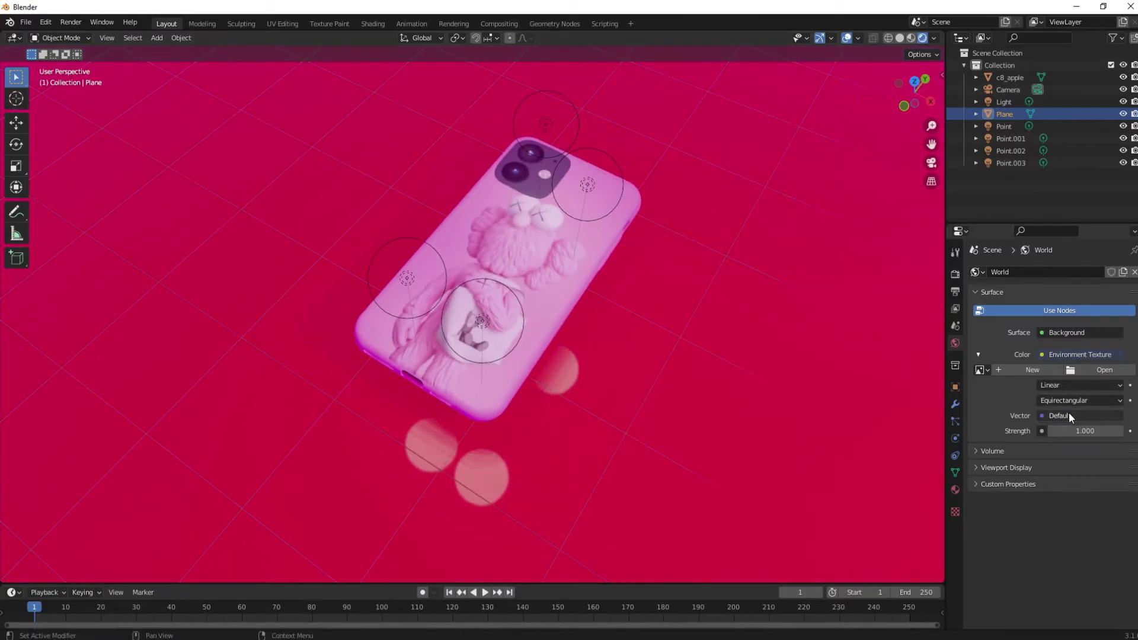
pyautogui.click(1087, 373)
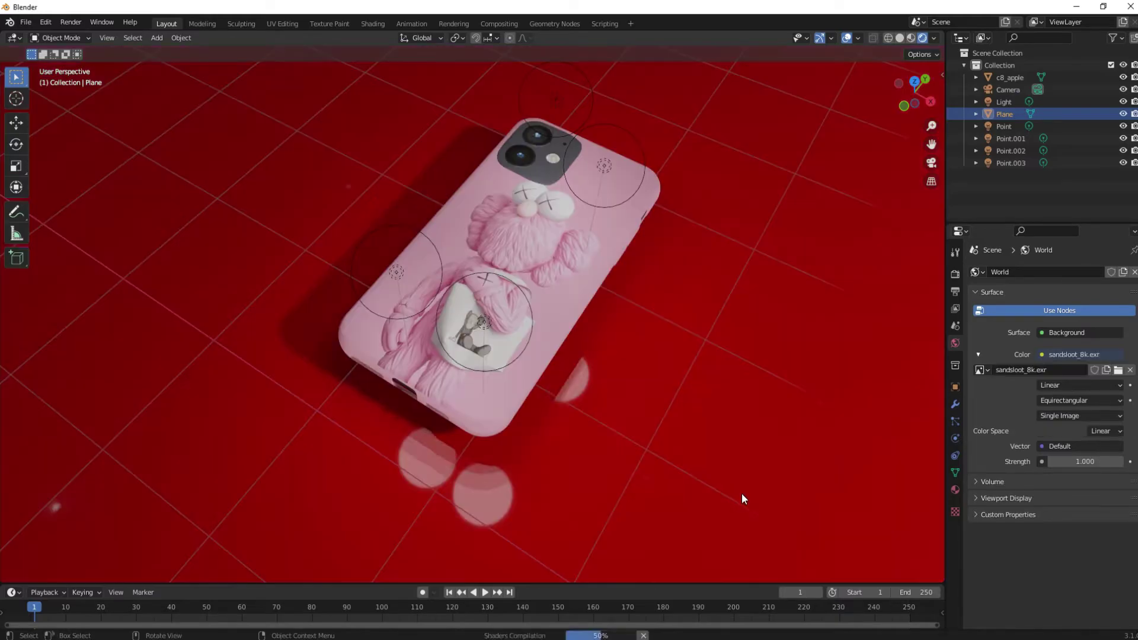
pyautogui.moveTo(741, 493); pyautogui.dragTo(396, 418, button='middle')
# Delete the lights Point.002, Point.003 and Point, leaving Point.001 selected.
pyautogui.click(475, 359)
pyautogui.press('x')
pyautogui.click(474, 358)
pyautogui.click(368, 346)
pyautogui.press('x')
pyautogui.click(368, 348)
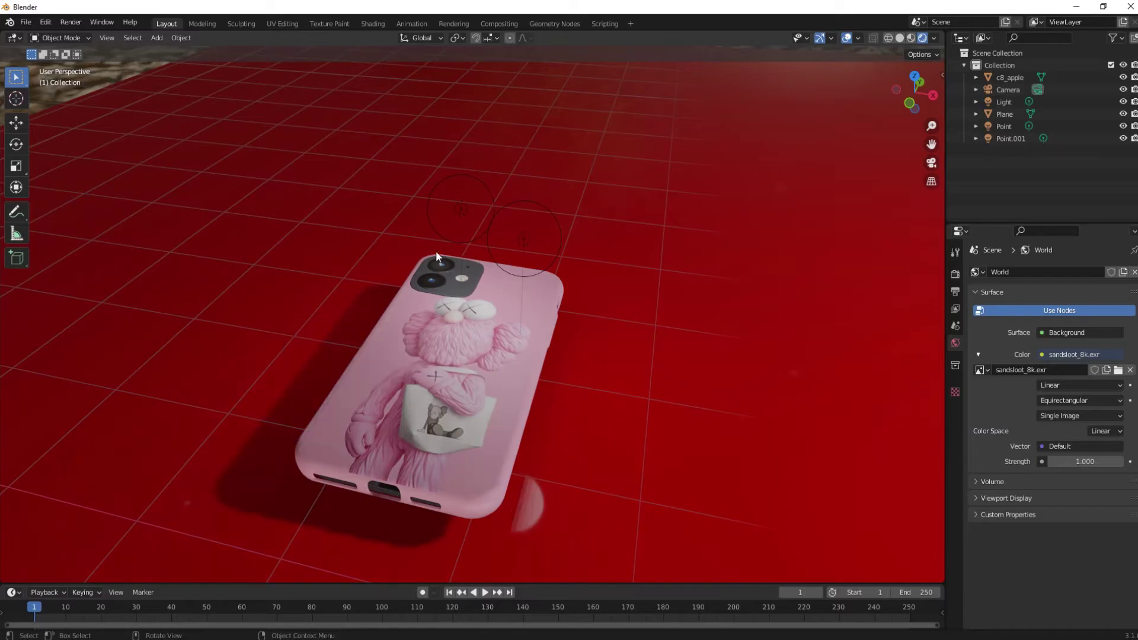
pyautogui.click(455, 208)
pyautogui.press('x')
pyautogui.click(453, 208)
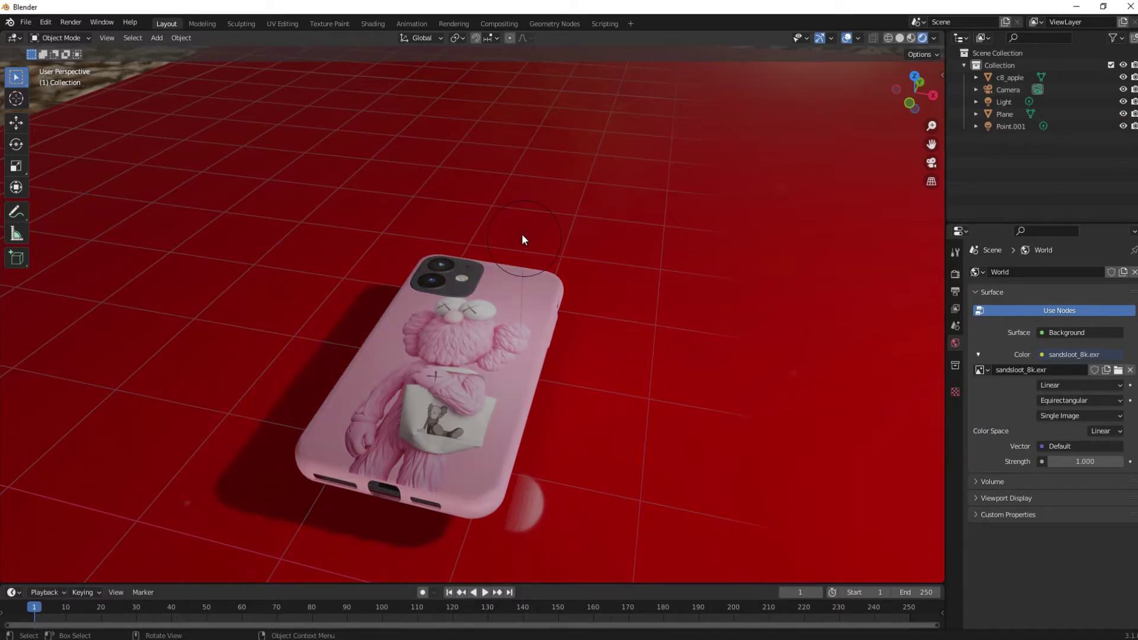
pyautogui.click(524, 248)
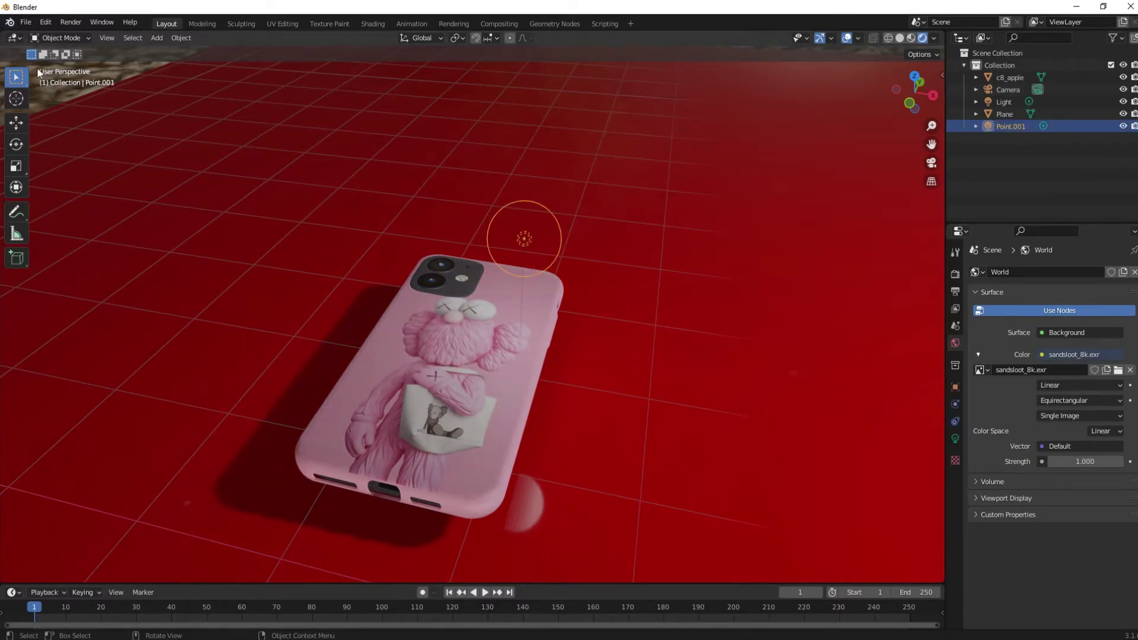
# Move Point.001 about -0.27 m along X so it sits above the phone's camera.
pyautogui.click(16, 123)
pyautogui.moveTo(560, 248); pyautogui.dragTo(468, 268)
pyautogui.moveTo(442, 266); pyautogui.dragTo(450, 285, button='middle')
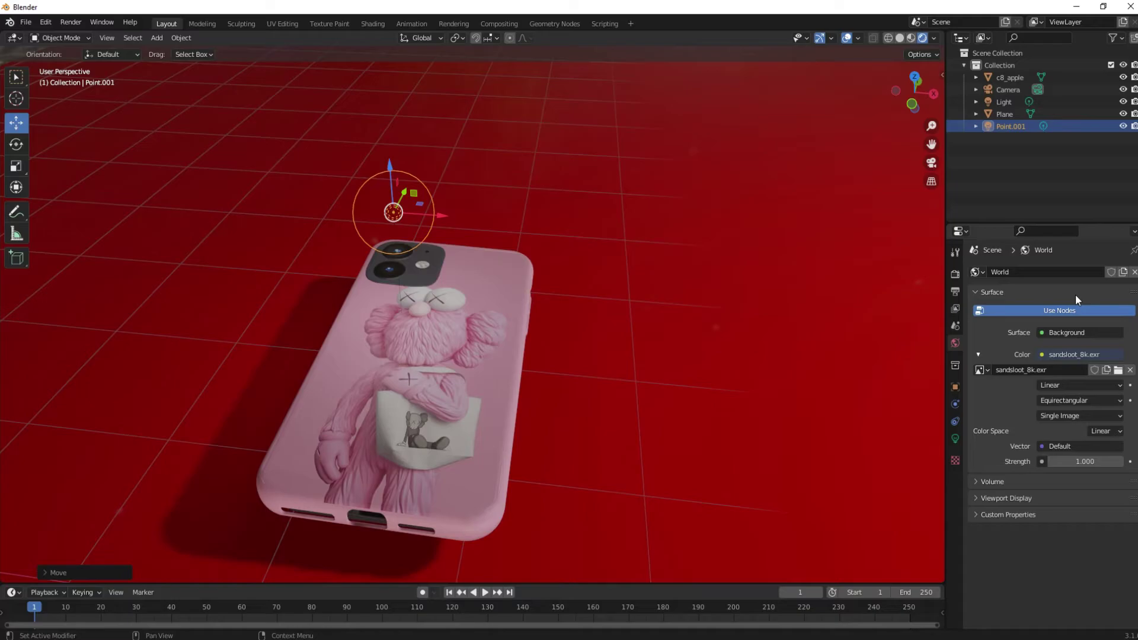
pyautogui.click(955, 276)
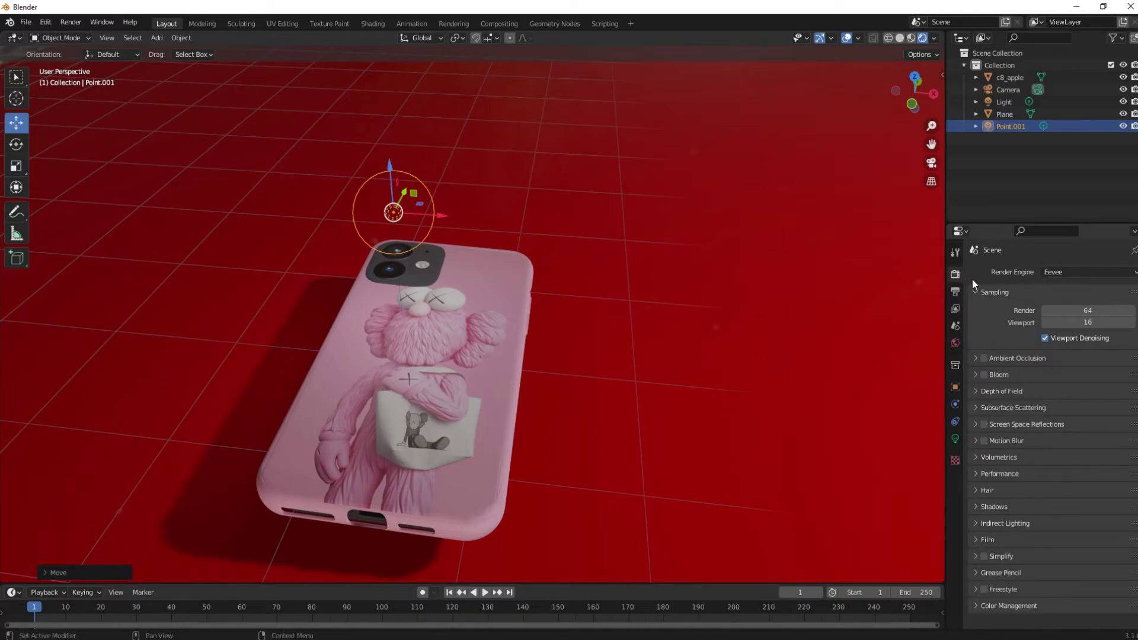
# Choose Cycles in the Render Engine dropdown and scroll to its sampling settings.
pyautogui.click(1072, 273)
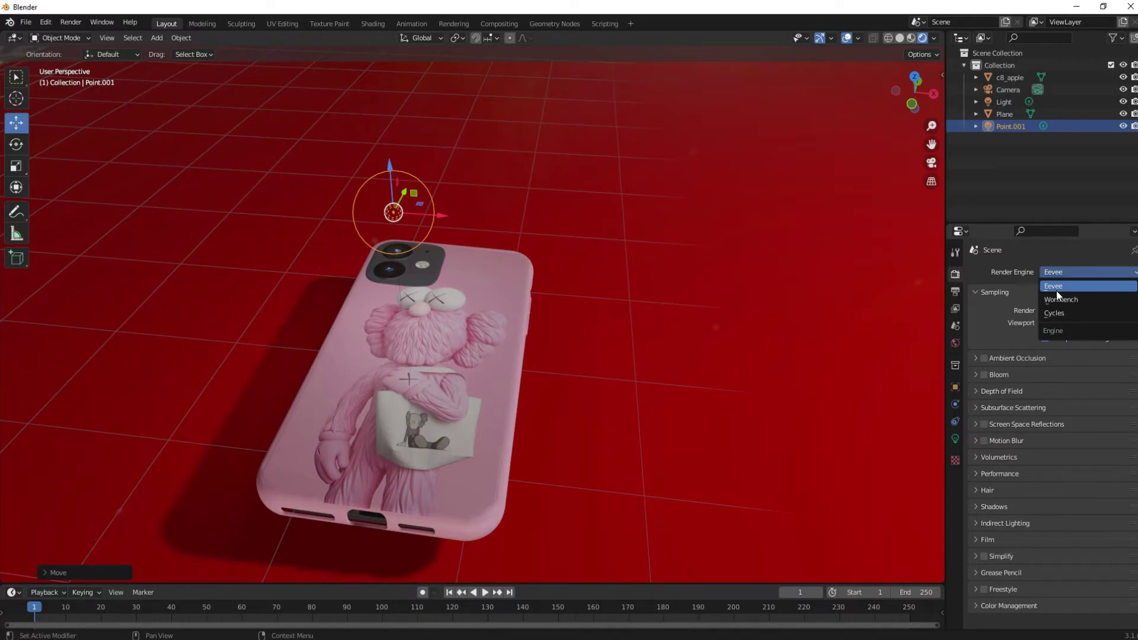
pyautogui.click(1093, 312)
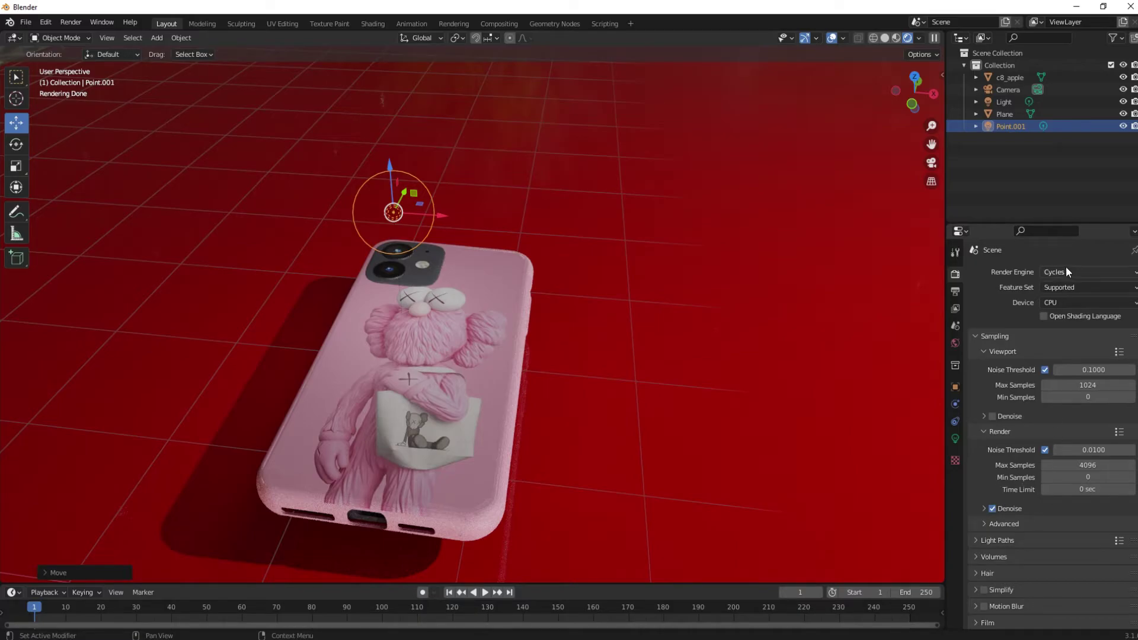
pyautogui.scroll(-2, 1070, 528)
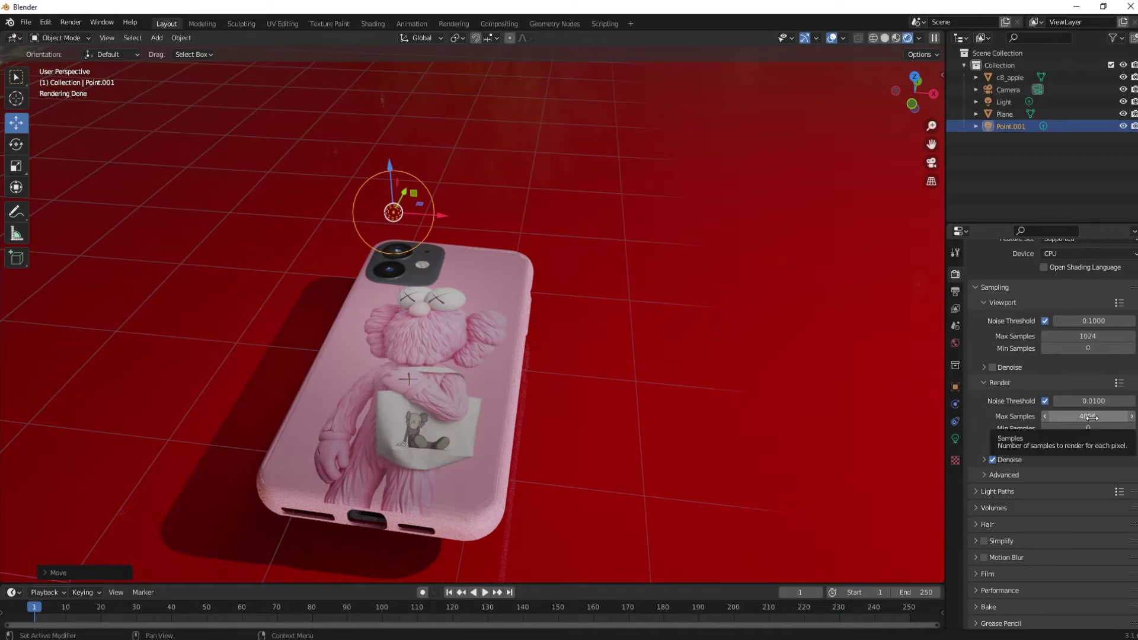
# Drag the Cycles render Max Samples down from 4096 to 300.
pyautogui.moveTo(1093, 417); pyautogui.dragTo(1004, 417)
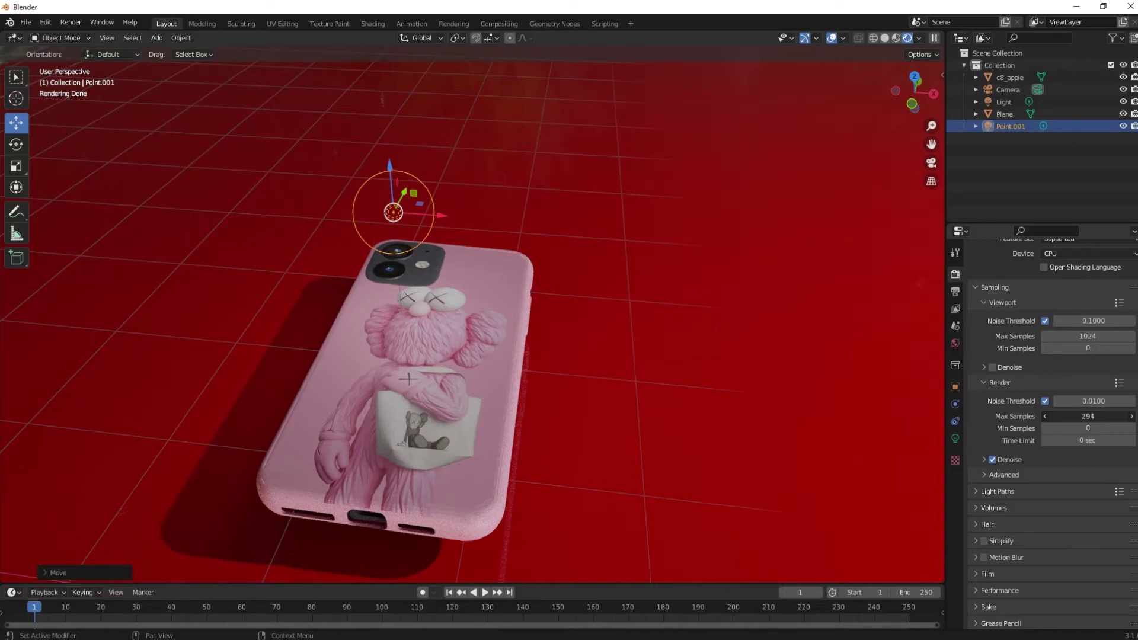
pyautogui.moveTo(1004, 417); pyautogui.dragTo(1002, 418)
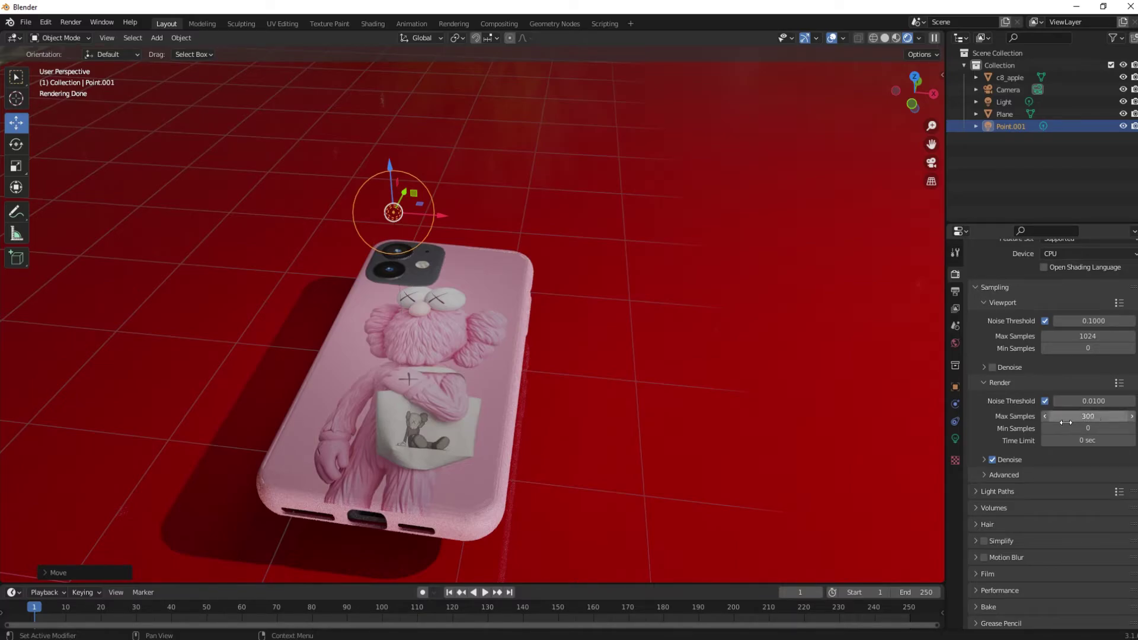
pyautogui.click(985, 476)
# Expand the Light Paths panel and scroll down to Color Management.
pyautogui.scroll(-5, 1001, 483)
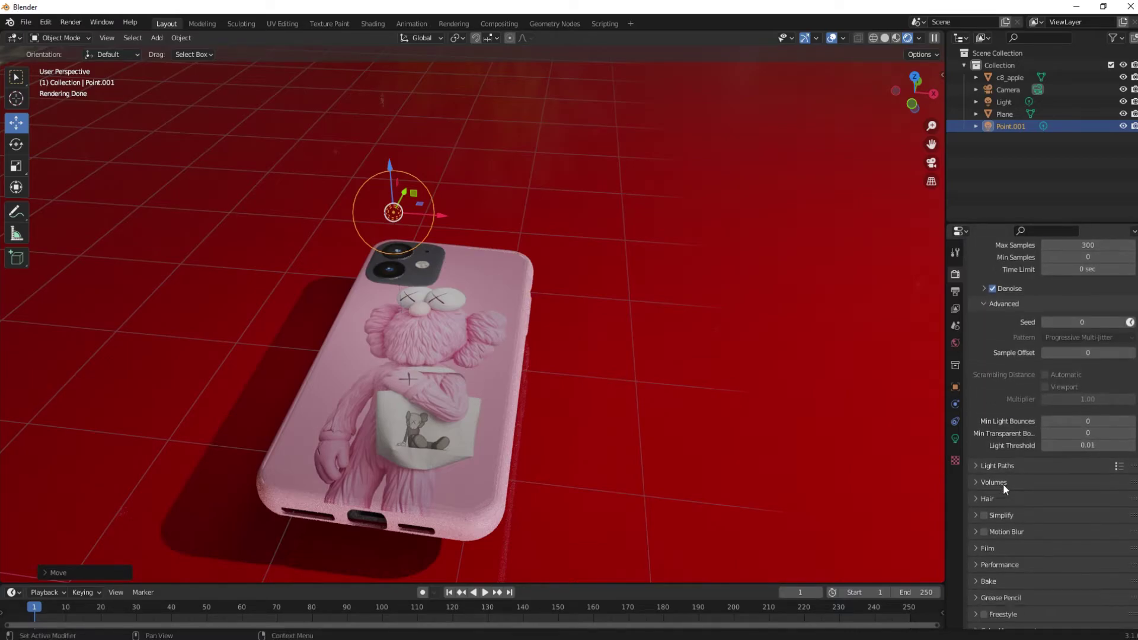
pyautogui.click(975, 456)
pyautogui.scroll(-6, 979, 508)
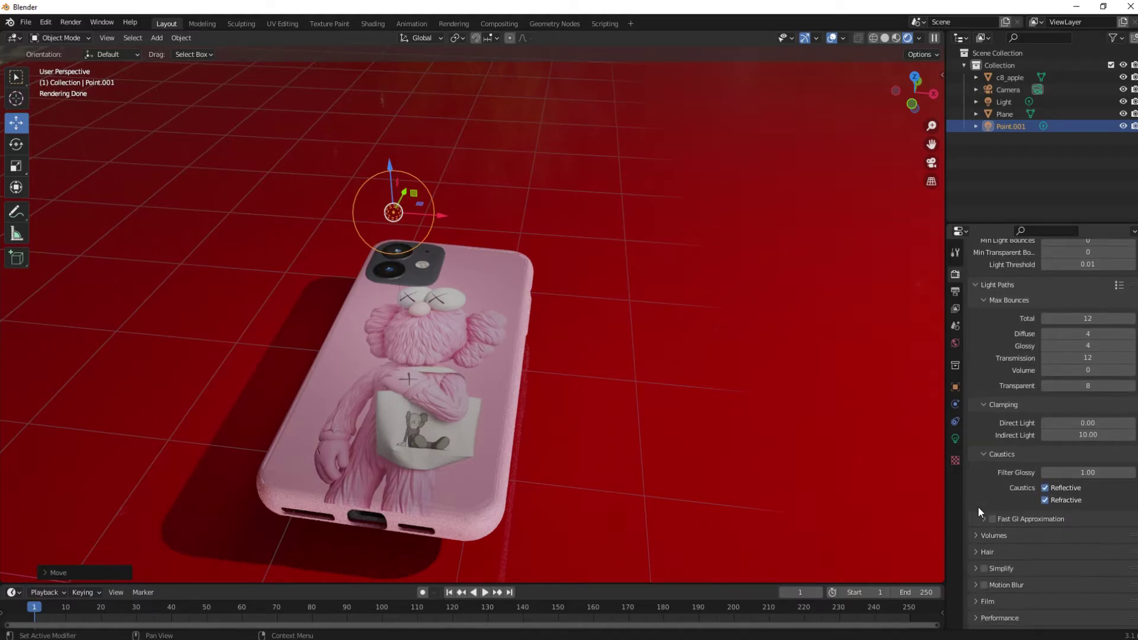
pyautogui.scroll(-2, 978, 507)
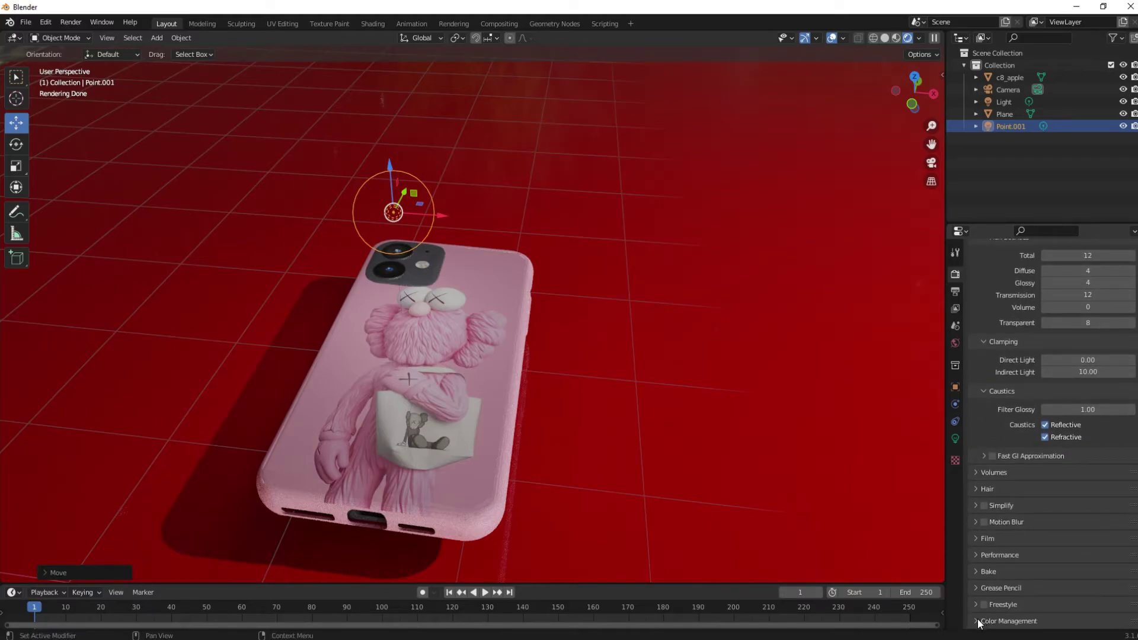
pyautogui.scroll(-4, 989, 604)
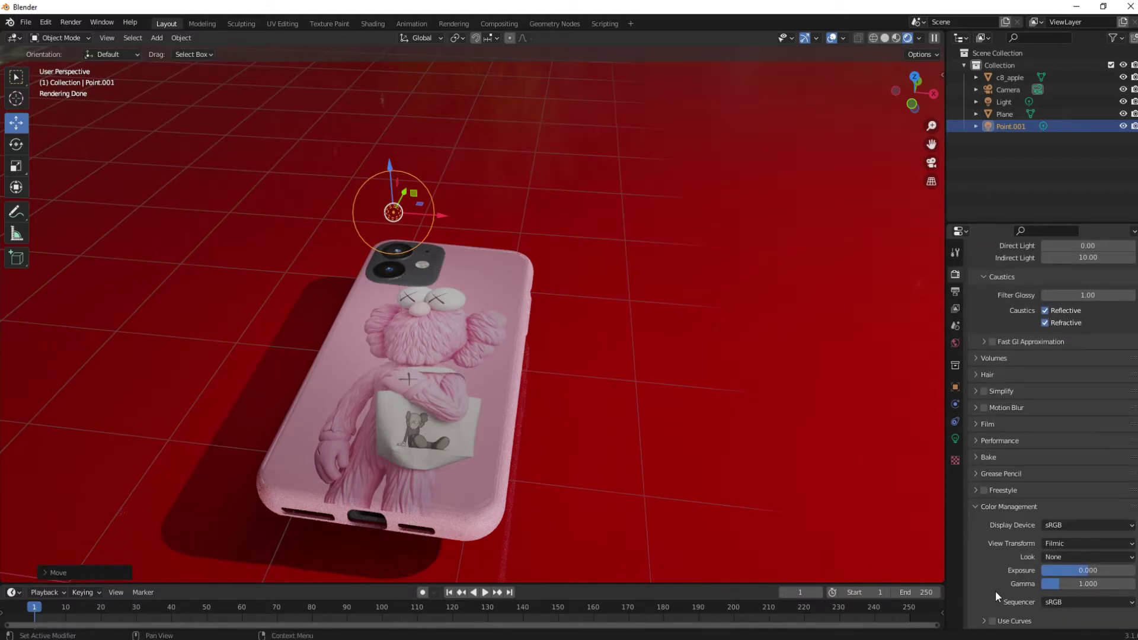
# Set the Color Management look to High Contrast, then collapse that panel.
pyautogui.click(1074, 602)
pyautogui.click(1058, 557)
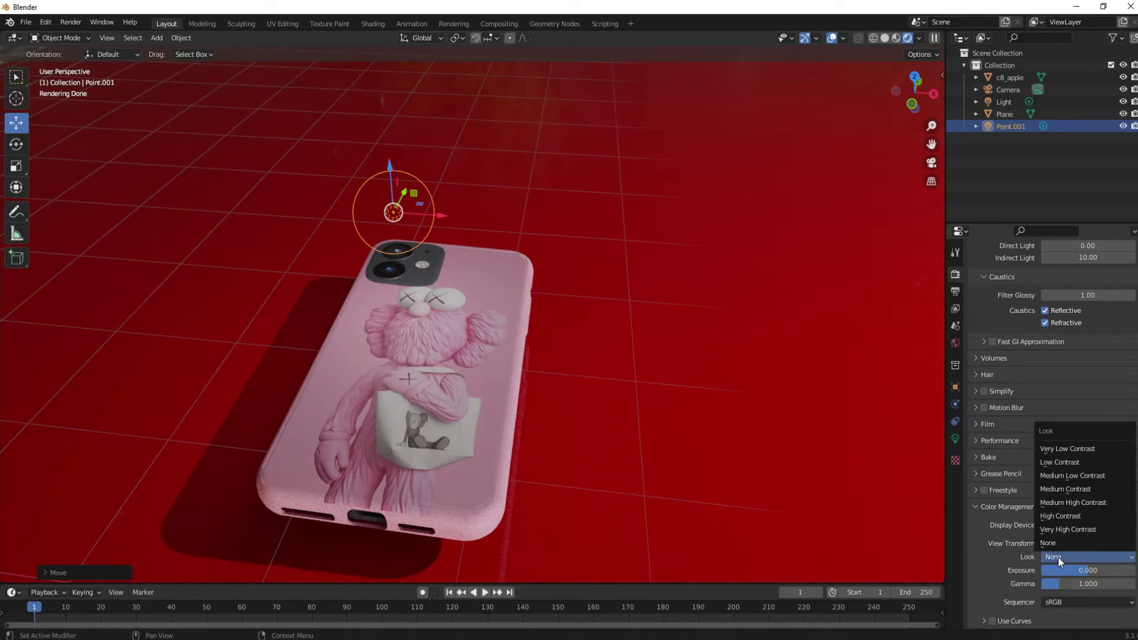
pyautogui.click(1058, 557)
pyautogui.click(1048, 561)
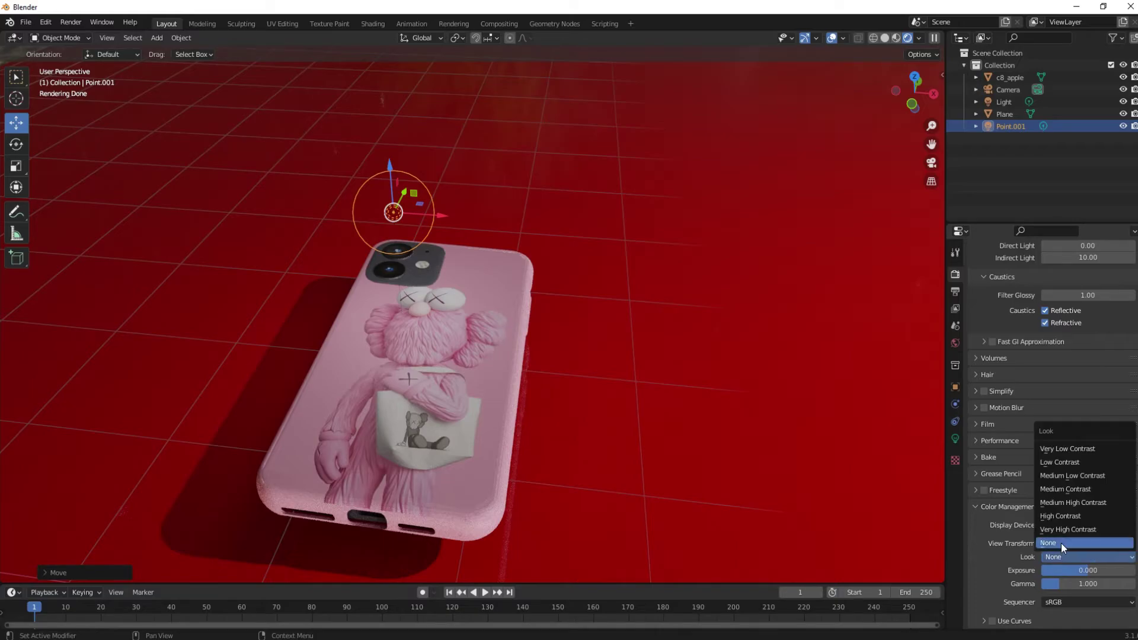
pyautogui.click(1065, 520)
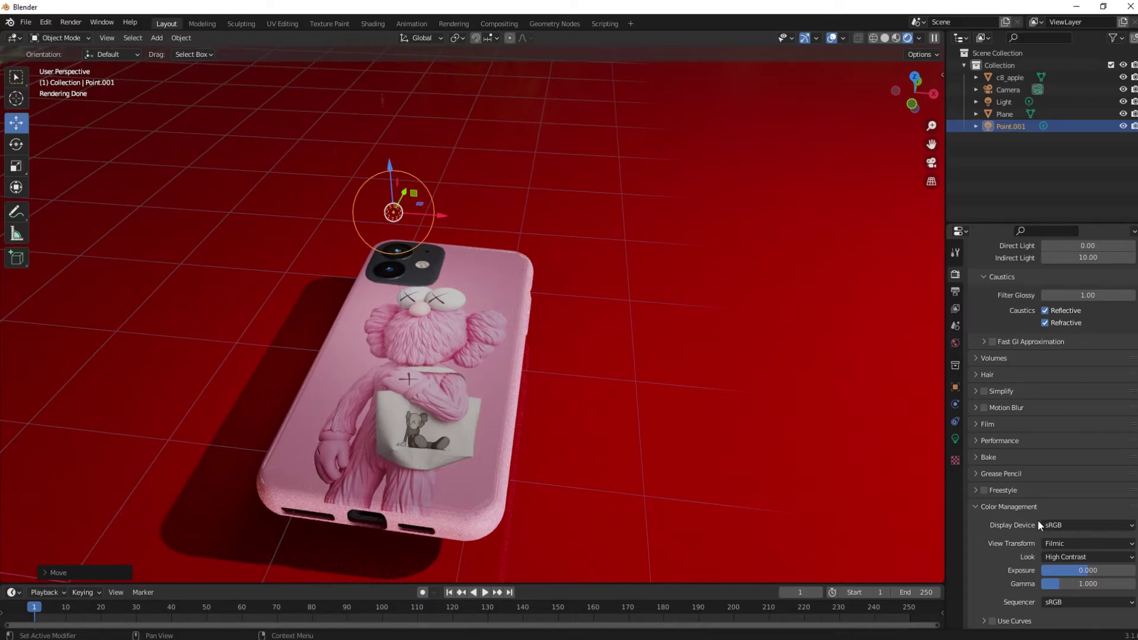
pyautogui.click(981, 508)
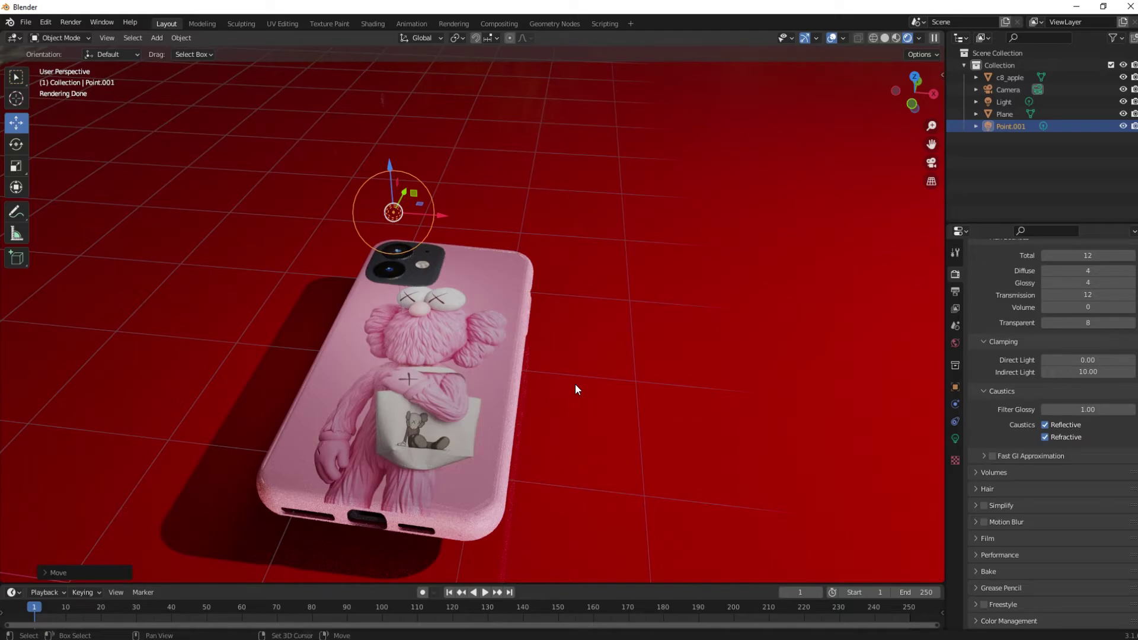
# Add Camera.001, switch to Material Preview shading, and view the phone through the camera.
pyautogui.hotkey('shift', 'a')
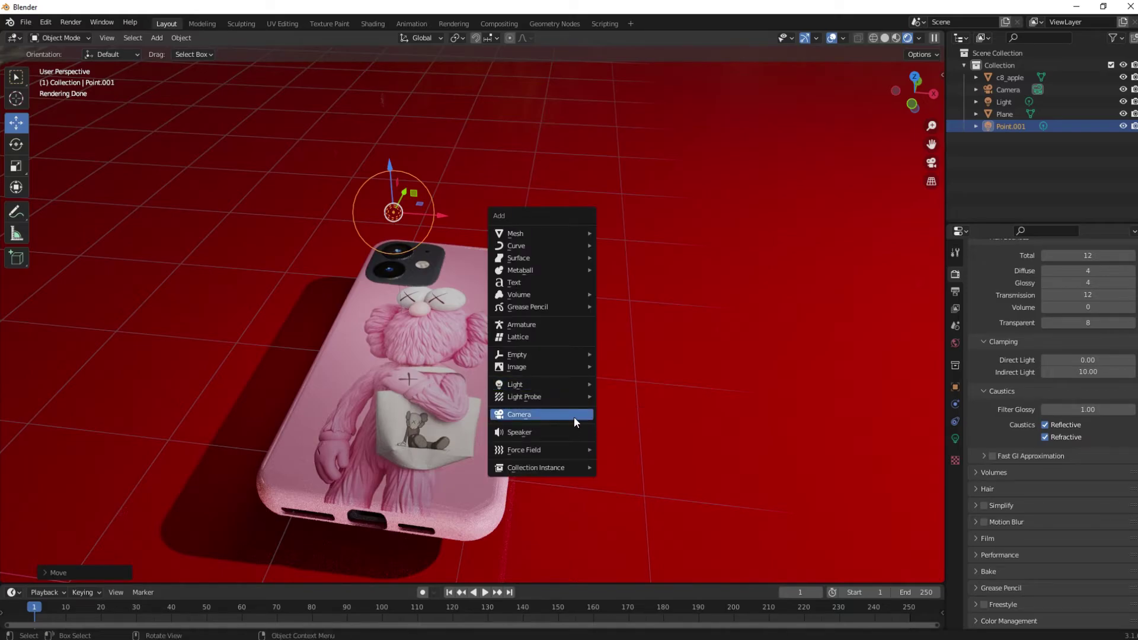
pyautogui.click(571, 417)
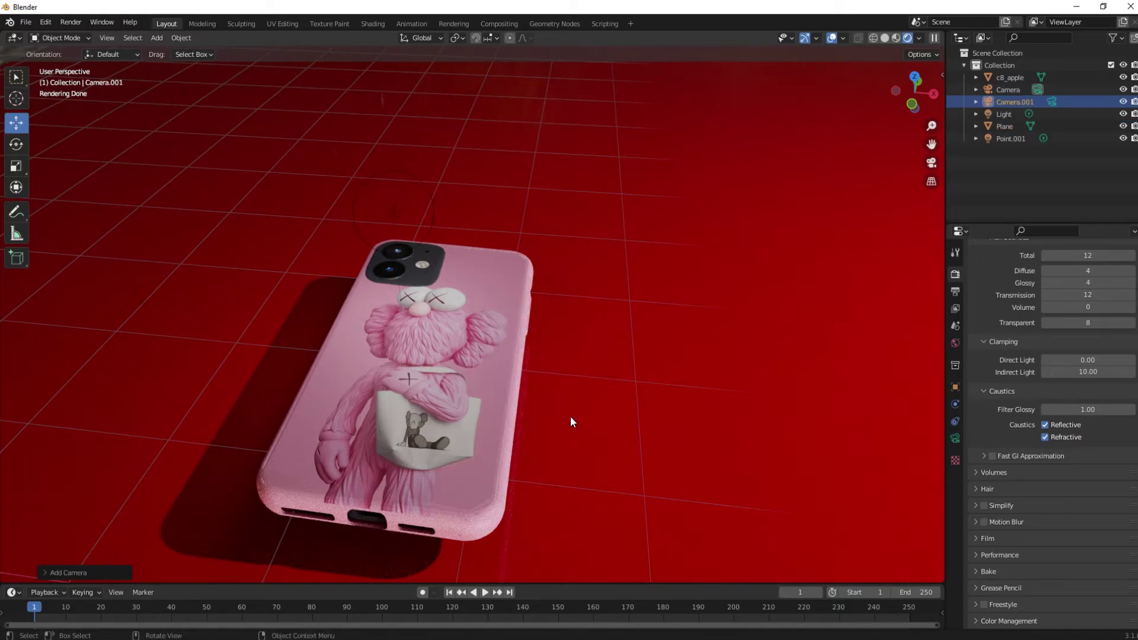
pyautogui.moveTo(592, 421); pyautogui.dragTo(691, 350, button='middle')
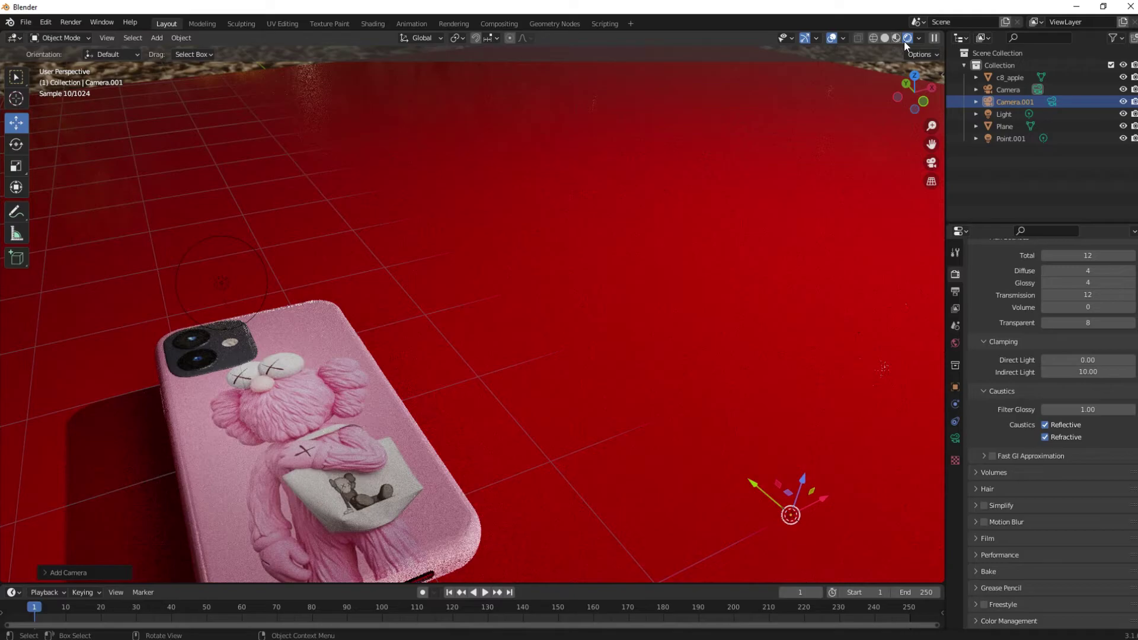
pyautogui.click(897, 38)
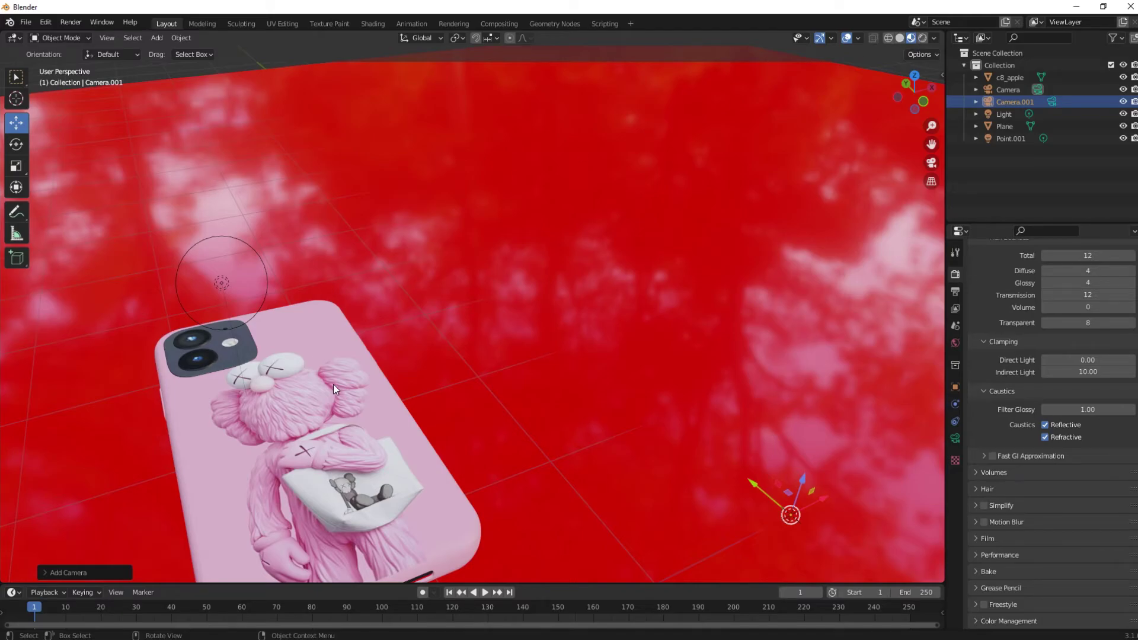
pyautogui.moveTo(329, 378); pyautogui.dragTo(367, 356, button='middle')
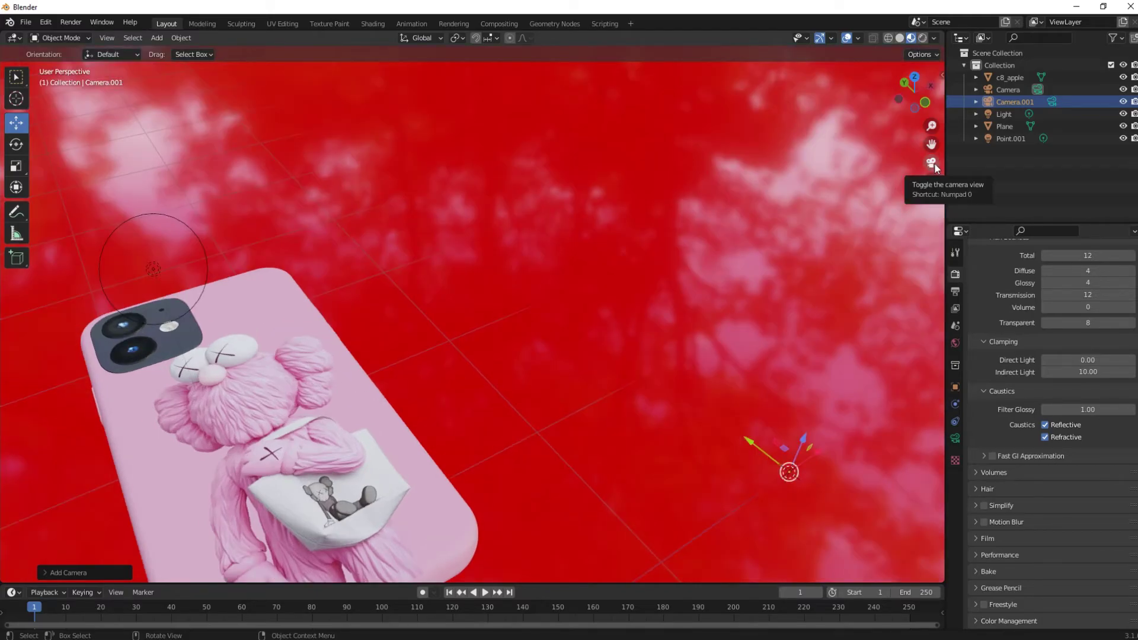
pyautogui.click(932, 164)
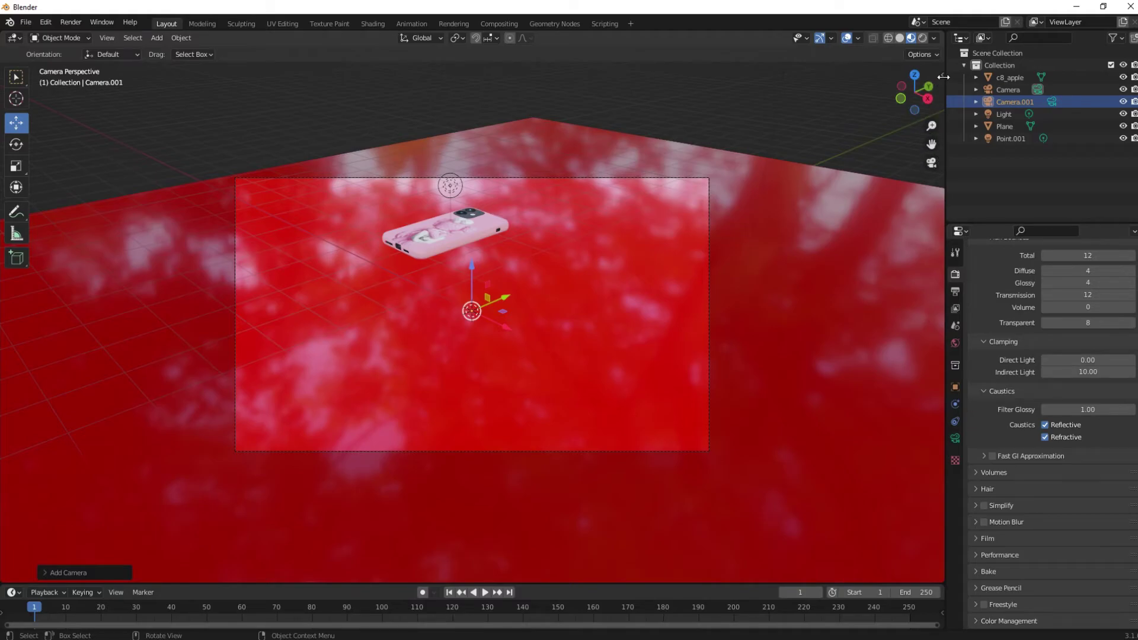
# Enable Lock Camera to View in the viewport sidebar's View tab.
pyautogui.click(941, 75)
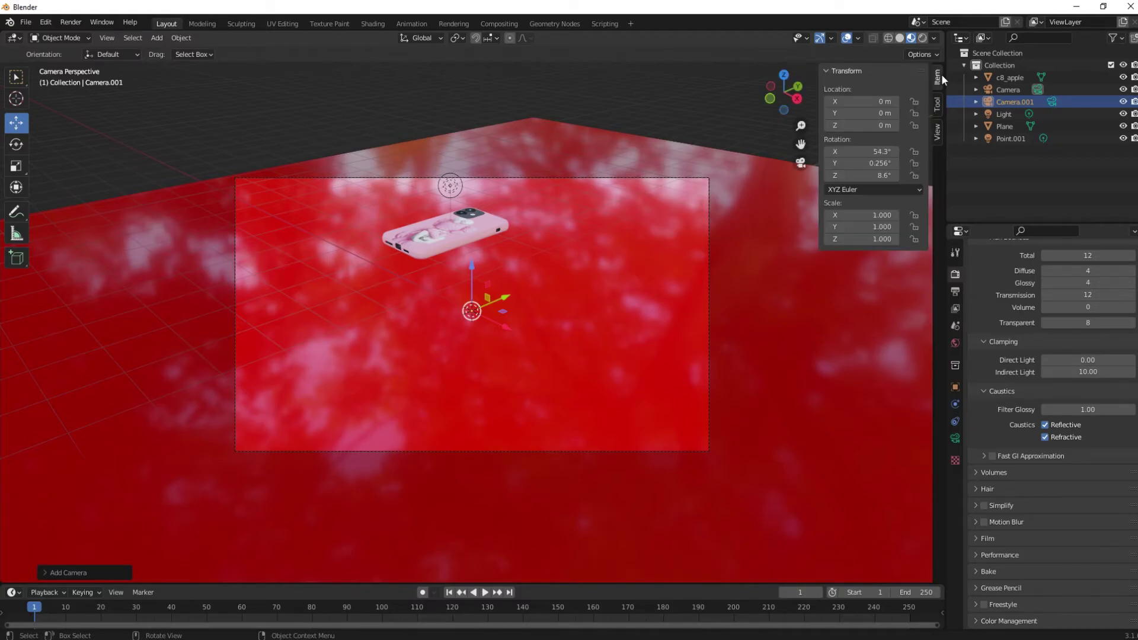
pyautogui.click(937, 131)
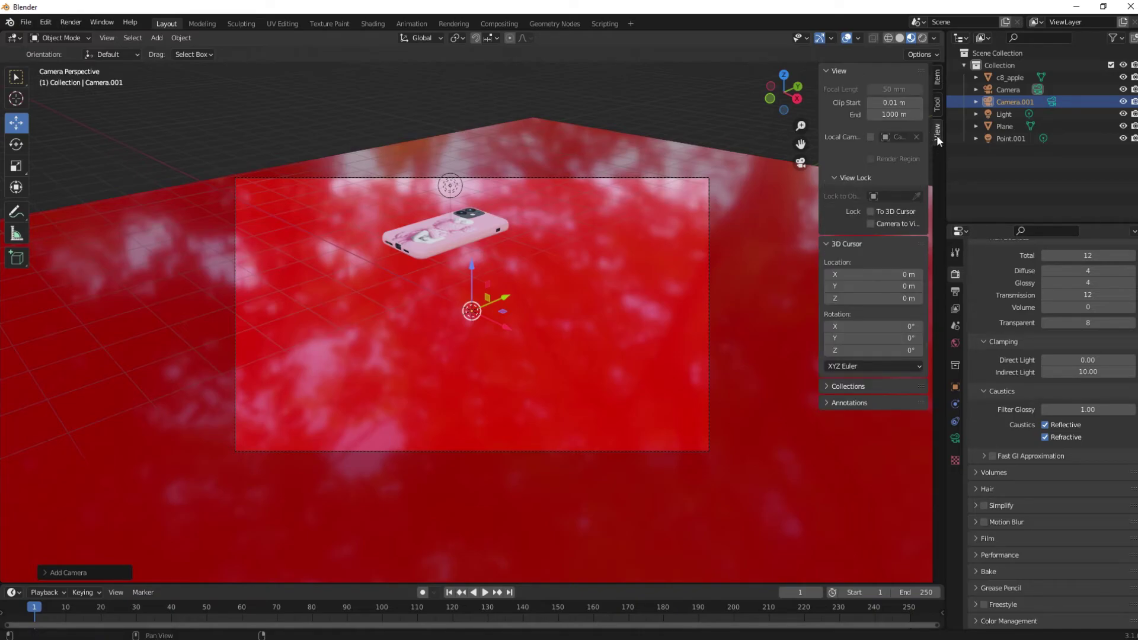
pyautogui.click(870, 224)
# Orbit, zoom and pan the camera-locked view to frame the pink phone from above.
pyautogui.scroll(4, 570, 309)
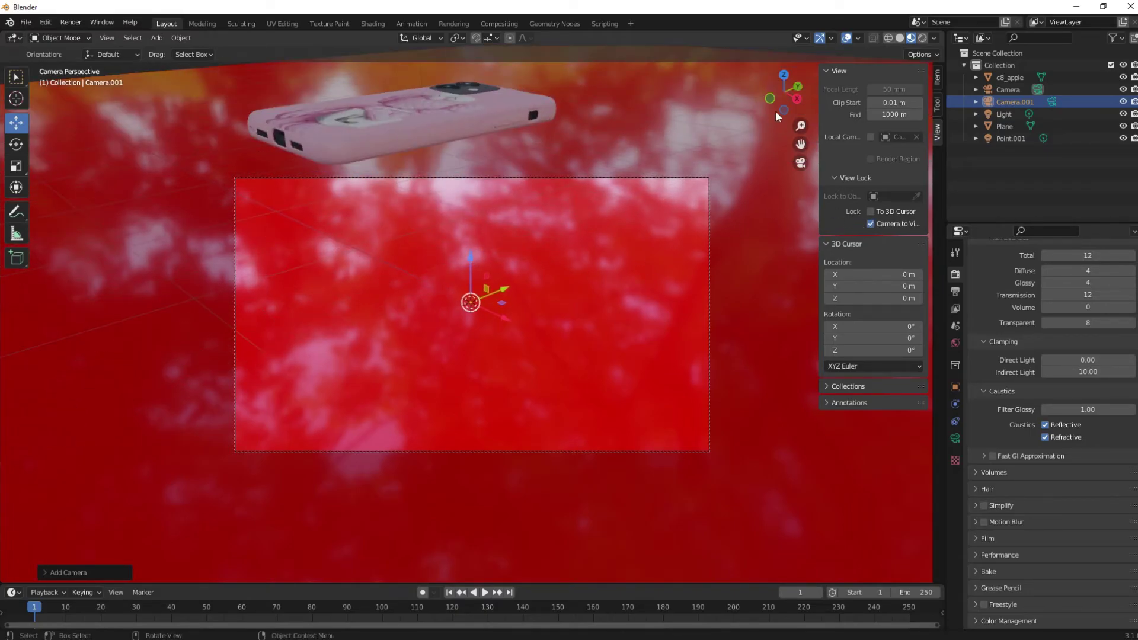
pyautogui.moveTo(800, 144); pyautogui.dragTo(800, 213)
pyautogui.moveTo(781, 76); pyautogui.dragTo(773, 136)
pyautogui.moveTo(773, 93); pyautogui.dragTo(685, 140)
pyautogui.moveTo(780, 95); pyautogui.dragTo(621, 165)
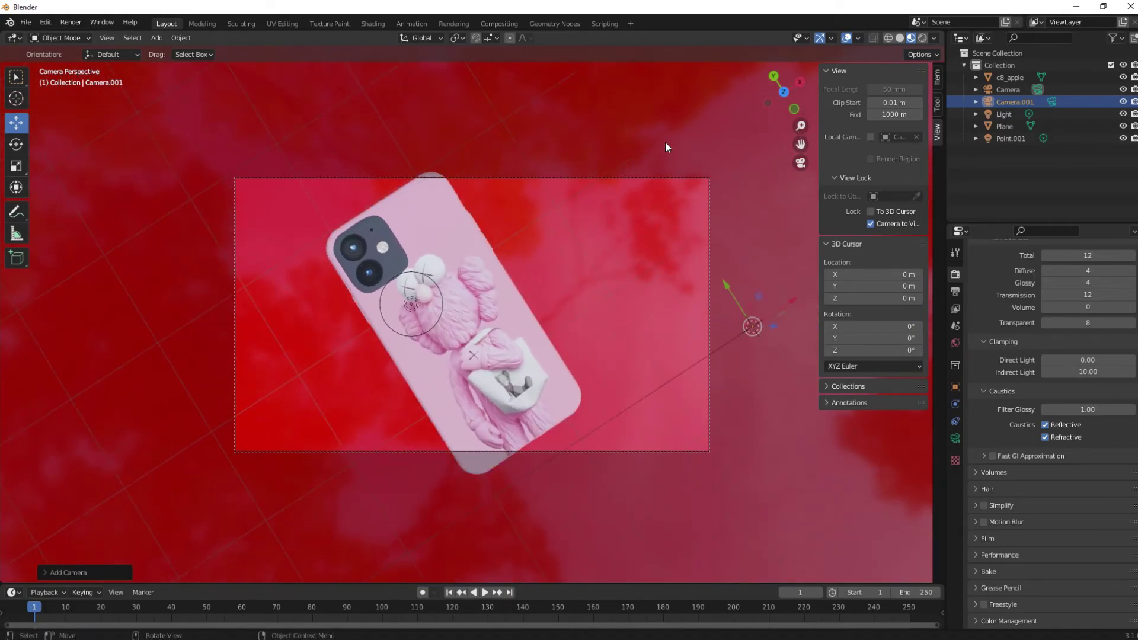
pyautogui.moveTo(775, 88); pyautogui.dragTo(728, 184)
pyautogui.scroll(-2, 614, 165)
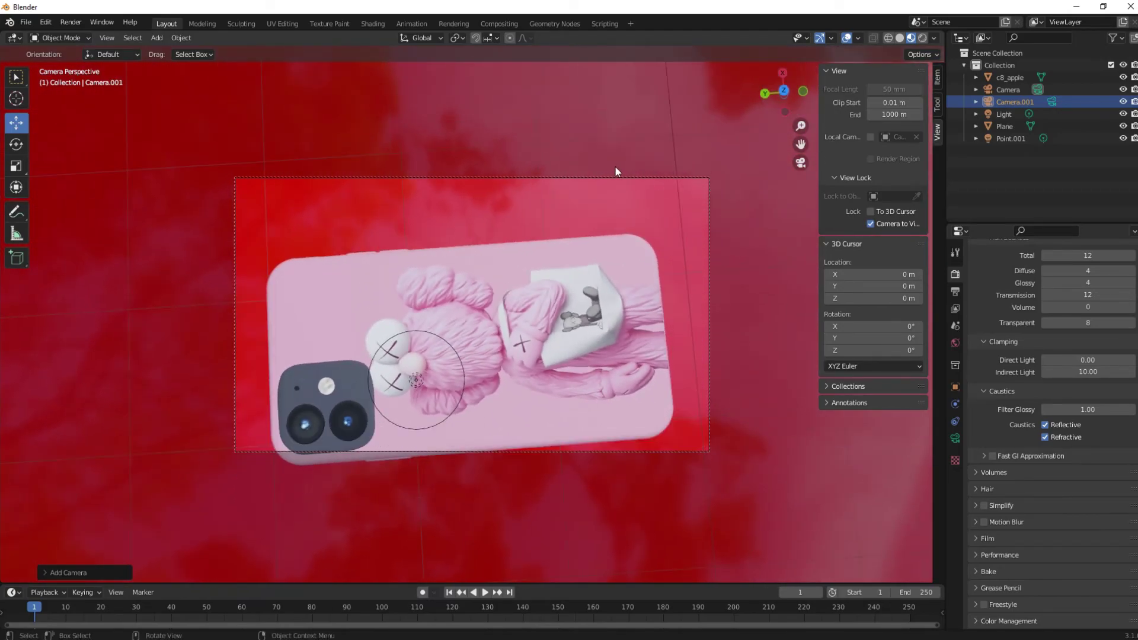
pyautogui.moveTo(764, 95)
pyautogui.mouseDown()
pyautogui.moveTo(687, 99)
pyautogui.moveTo(778, 83)
pyautogui.mouseUp()
pyautogui.moveTo(802, 142); pyautogui.dragTo(822, 93)
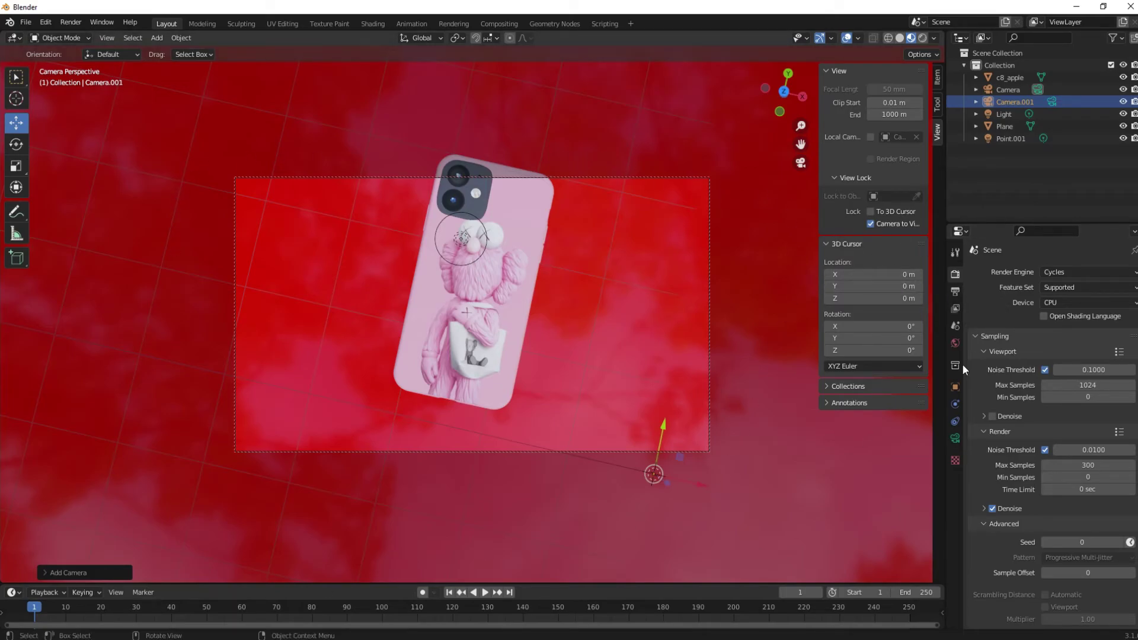
pyautogui.click(956, 292)
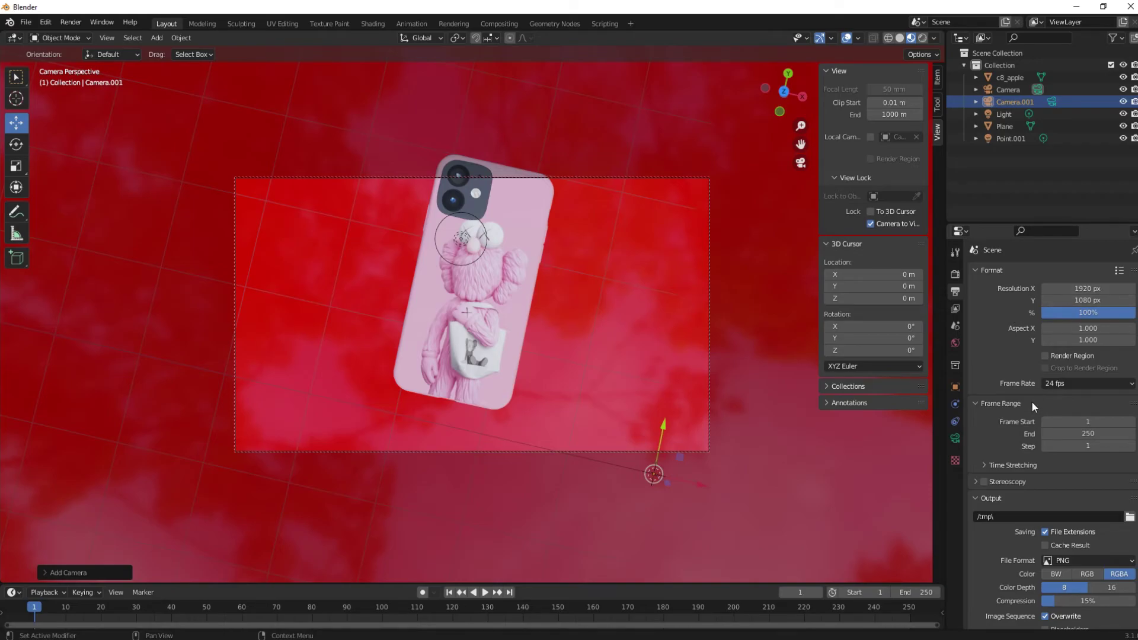
# Expand Post Processing in Output Properties, then orbit the camera until the phone stands upright and centred.
pyautogui.scroll(-2, 979, 403)
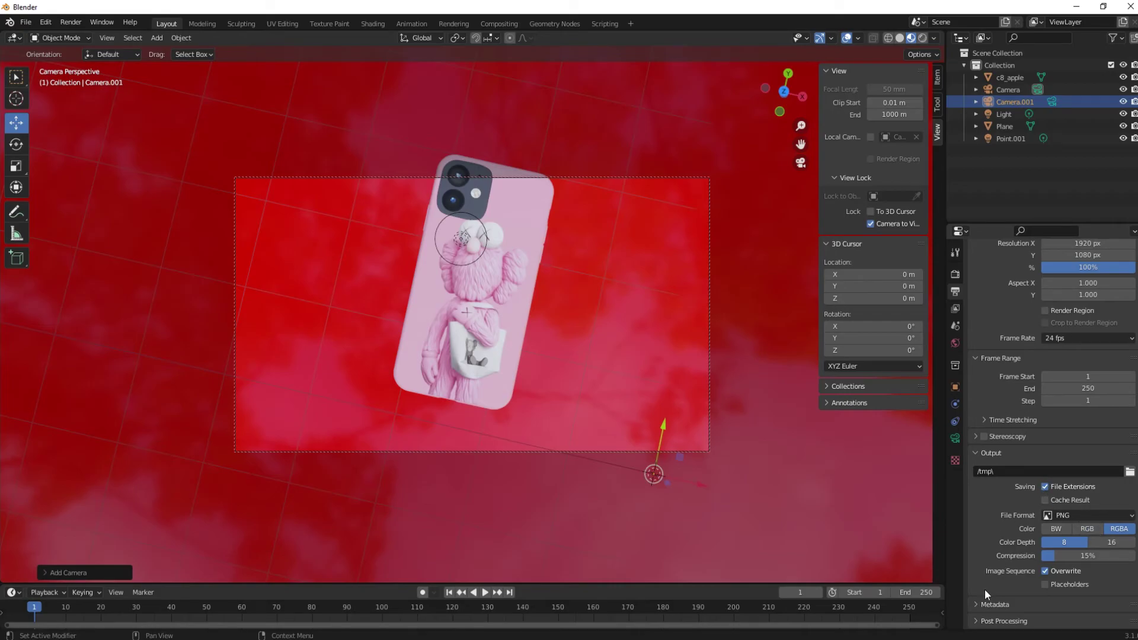
pyautogui.click(987, 620)
pyautogui.scroll(-2, 991, 587)
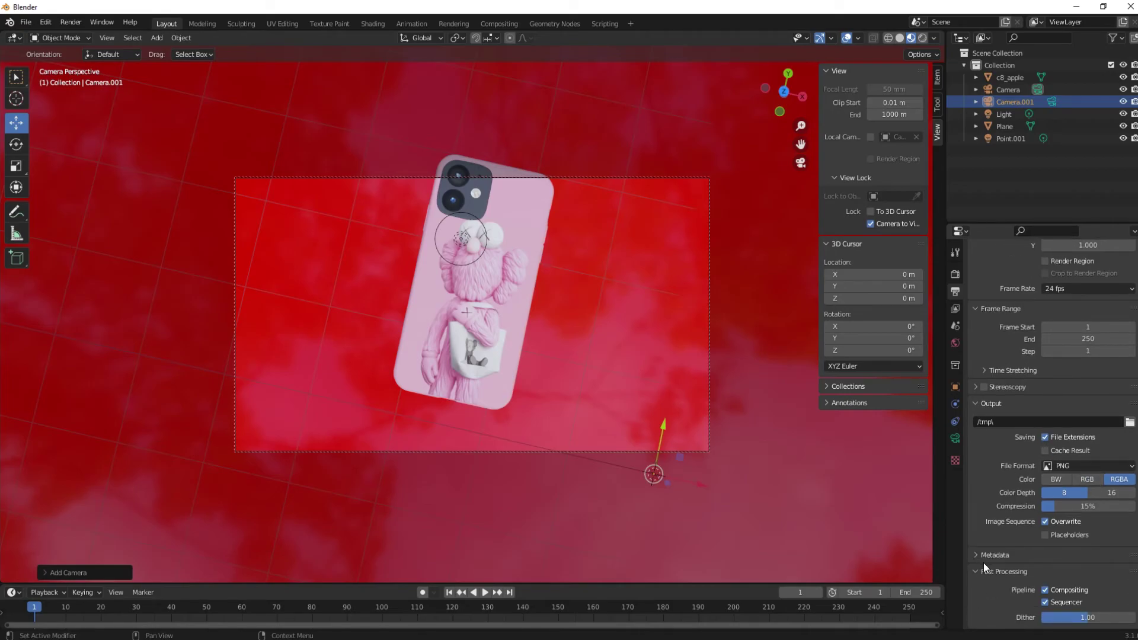
pyautogui.scroll(2, 983, 566)
pyautogui.scroll(2, 627, 382)
pyautogui.scroll(-2, 582, 368)
pyautogui.scroll(2, 582, 368)
pyautogui.moveTo(811, 158); pyautogui.dragTo(823, 107, button='middle')
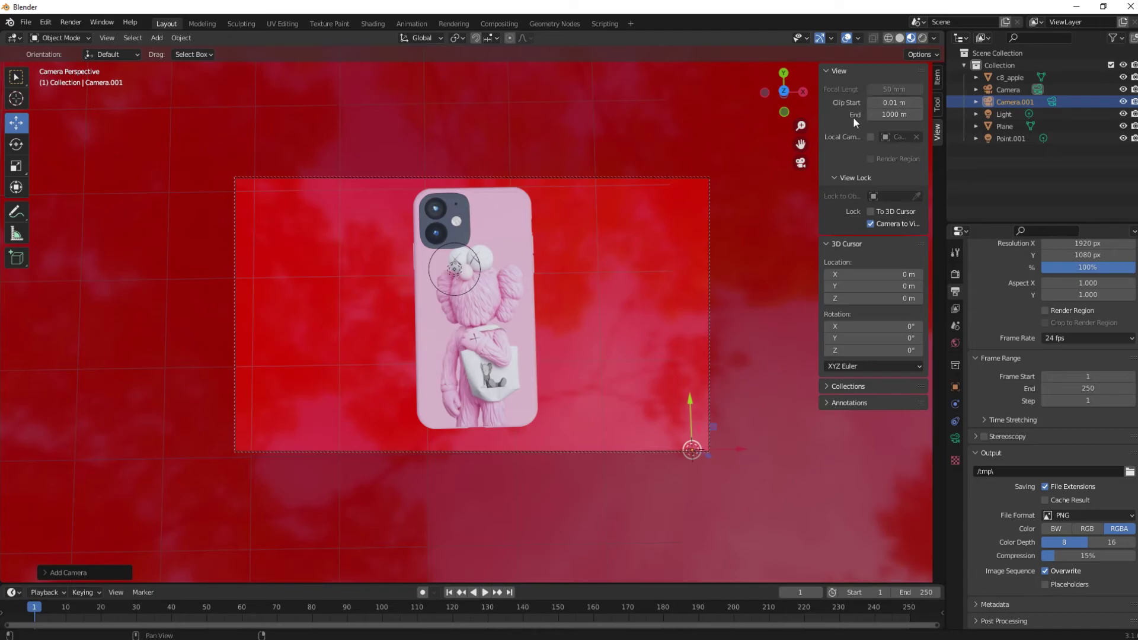
# Leave camera view, select the original Camera object, and look through the camera again.
pyautogui.click(803, 164)
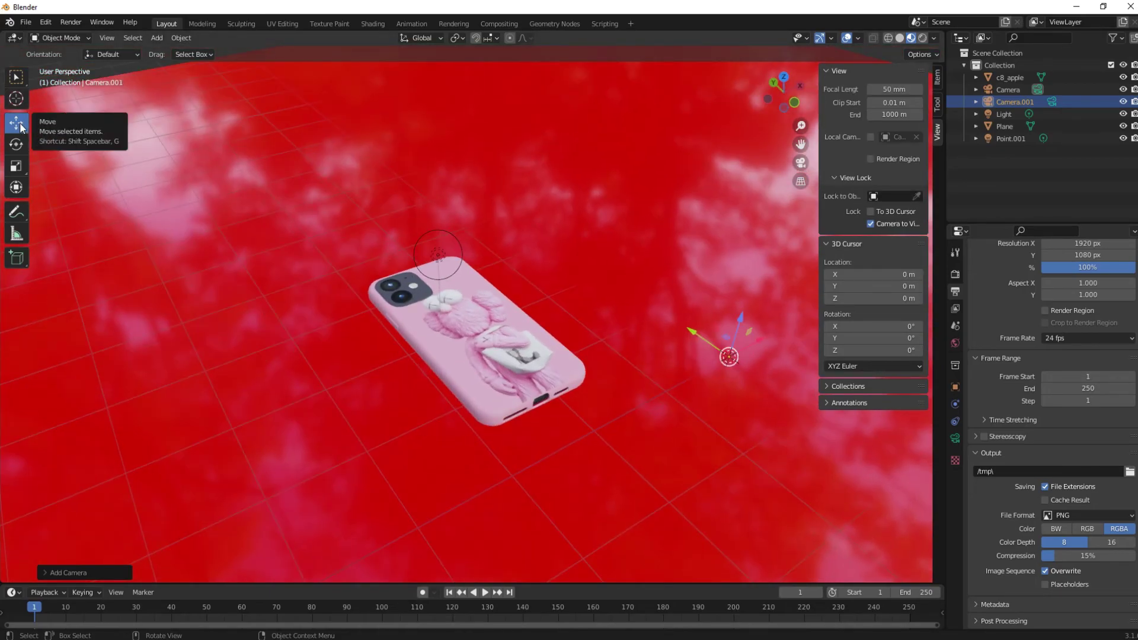
pyautogui.scroll(-2, 738, 308)
pyautogui.scroll(-4, 730, 308)
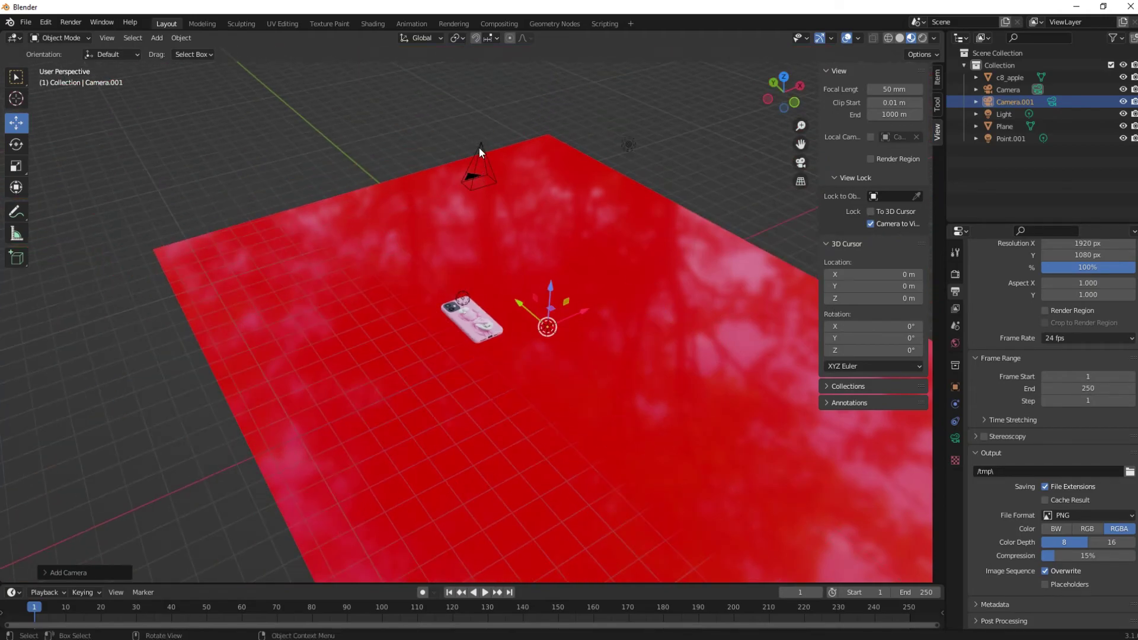
pyautogui.scroll(1, 478, 142)
pyautogui.click(483, 102)
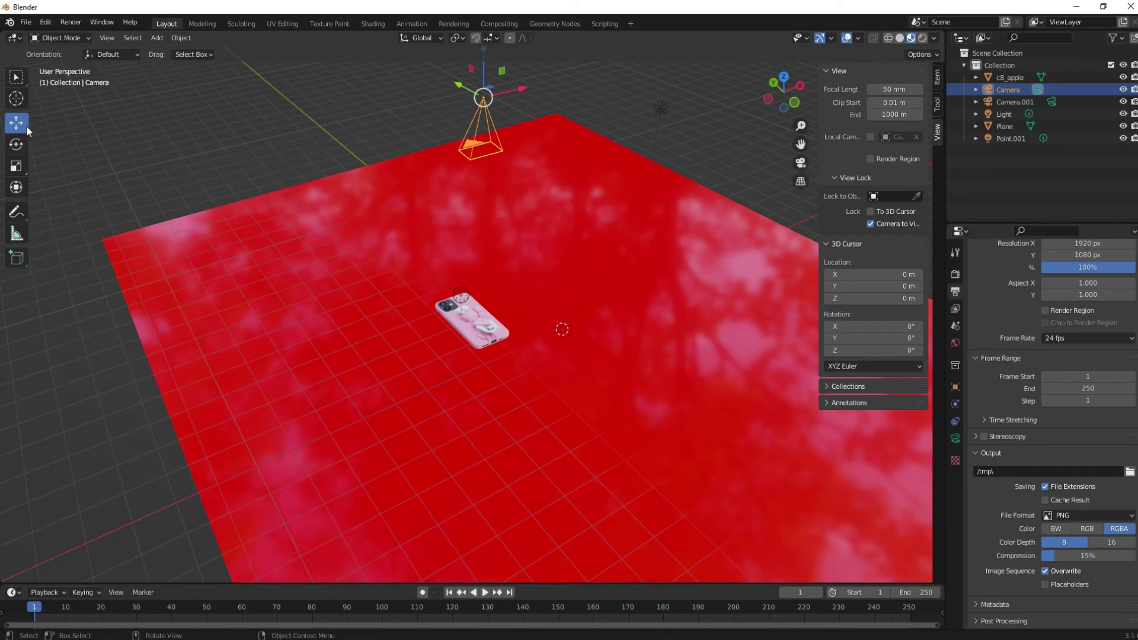
pyautogui.click(800, 162)
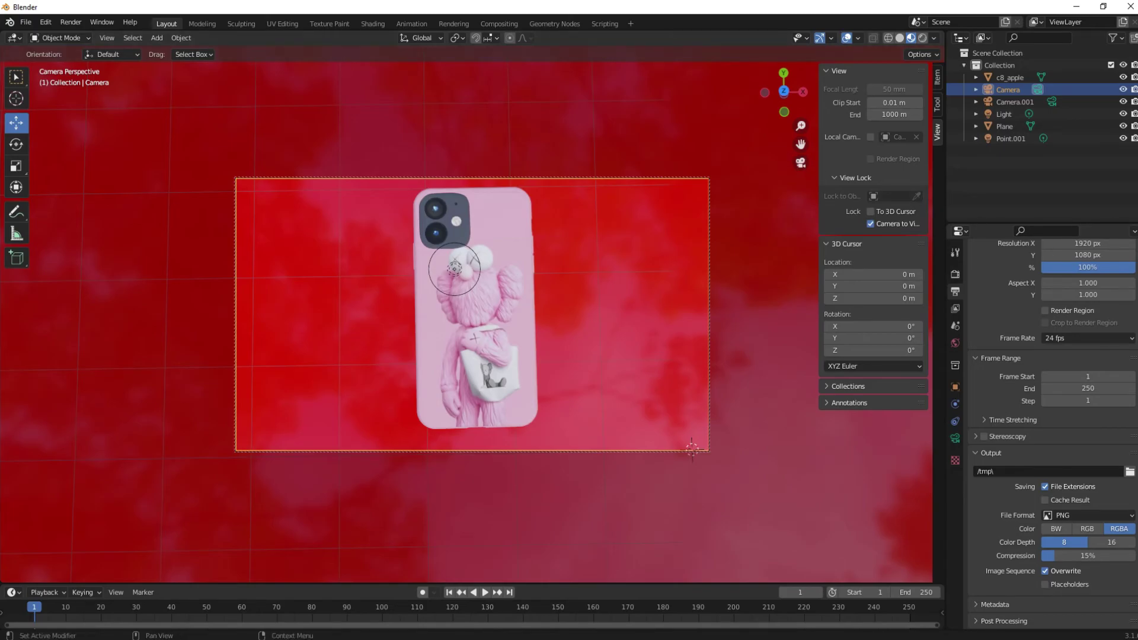
pyautogui.scroll(2, 1037, 557)
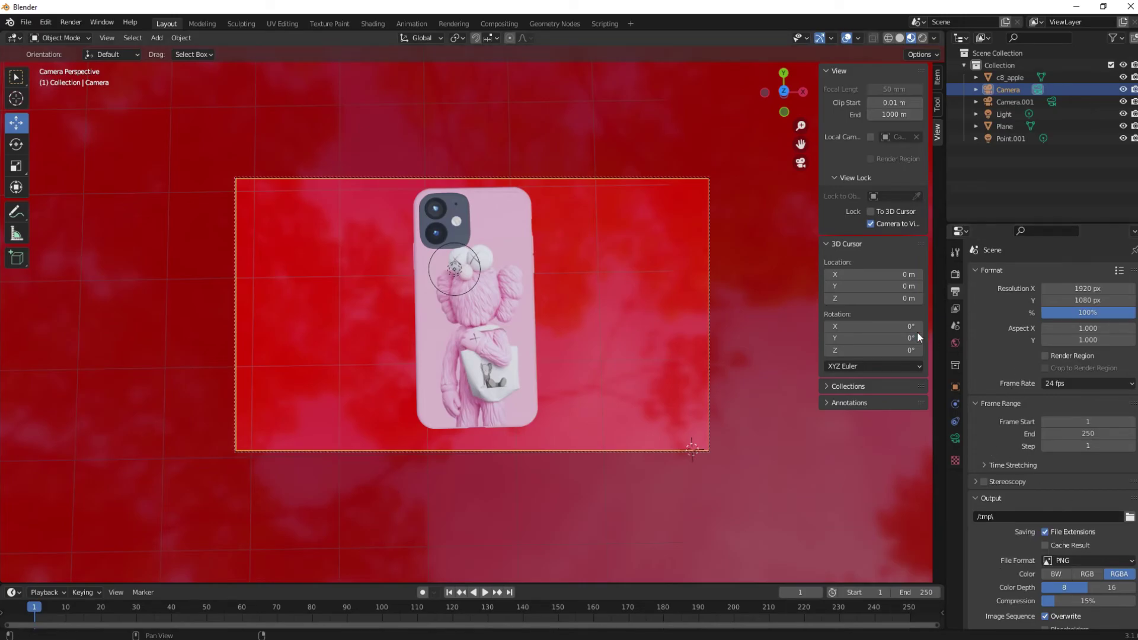
pyautogui.click(79, 21)
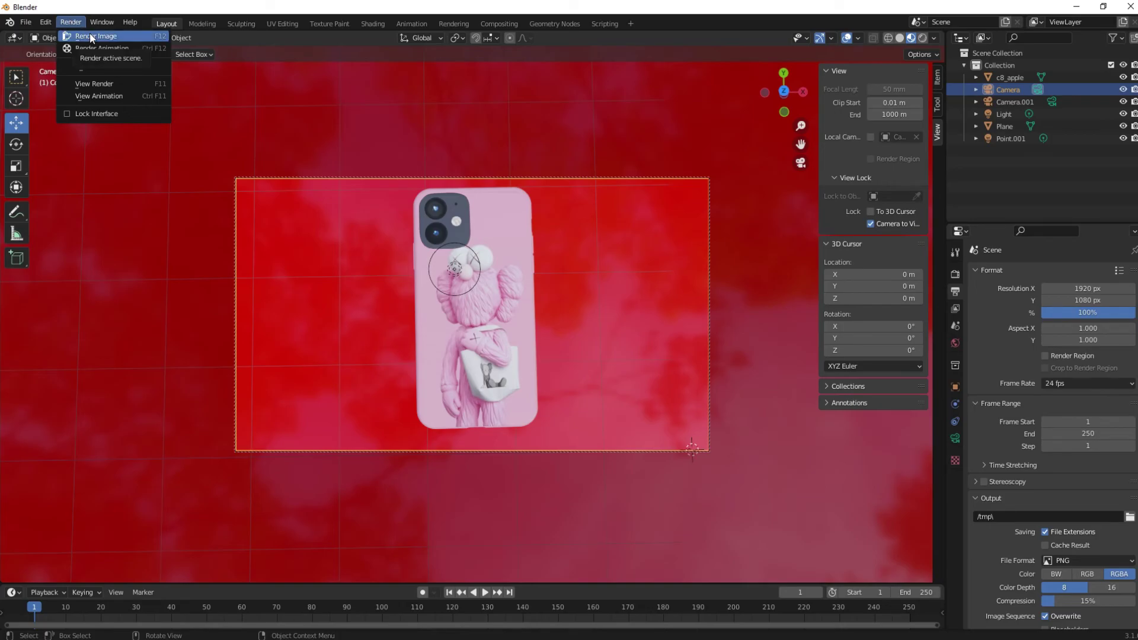
# Run Render Image (F12) to produce the top-down Cycles shot of the pink case.
pyautogui.click(91, 36)
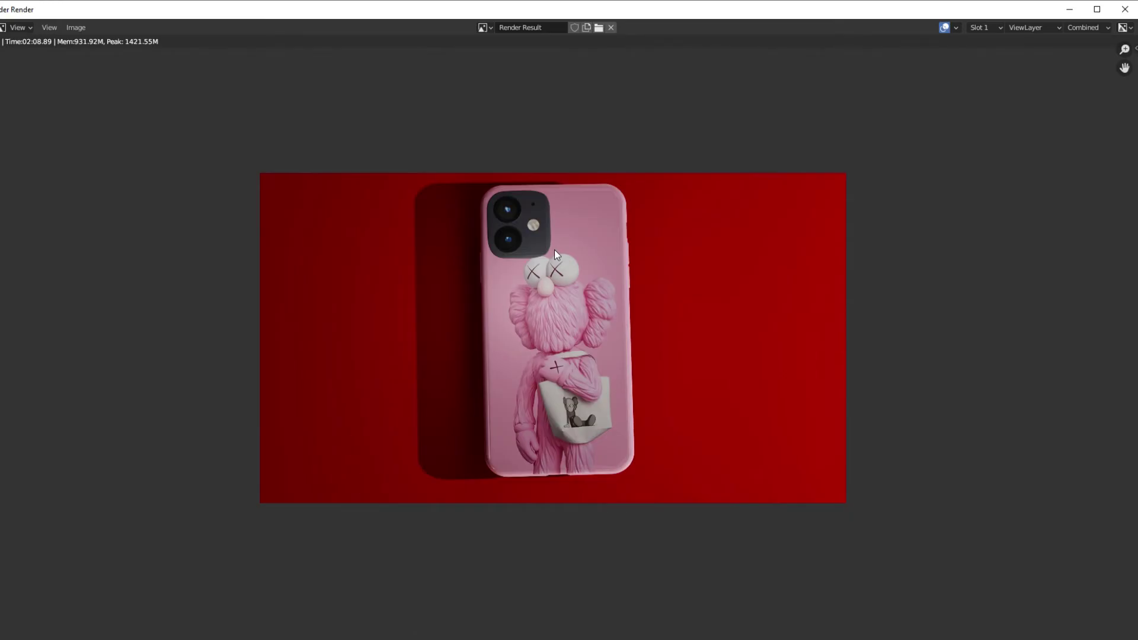